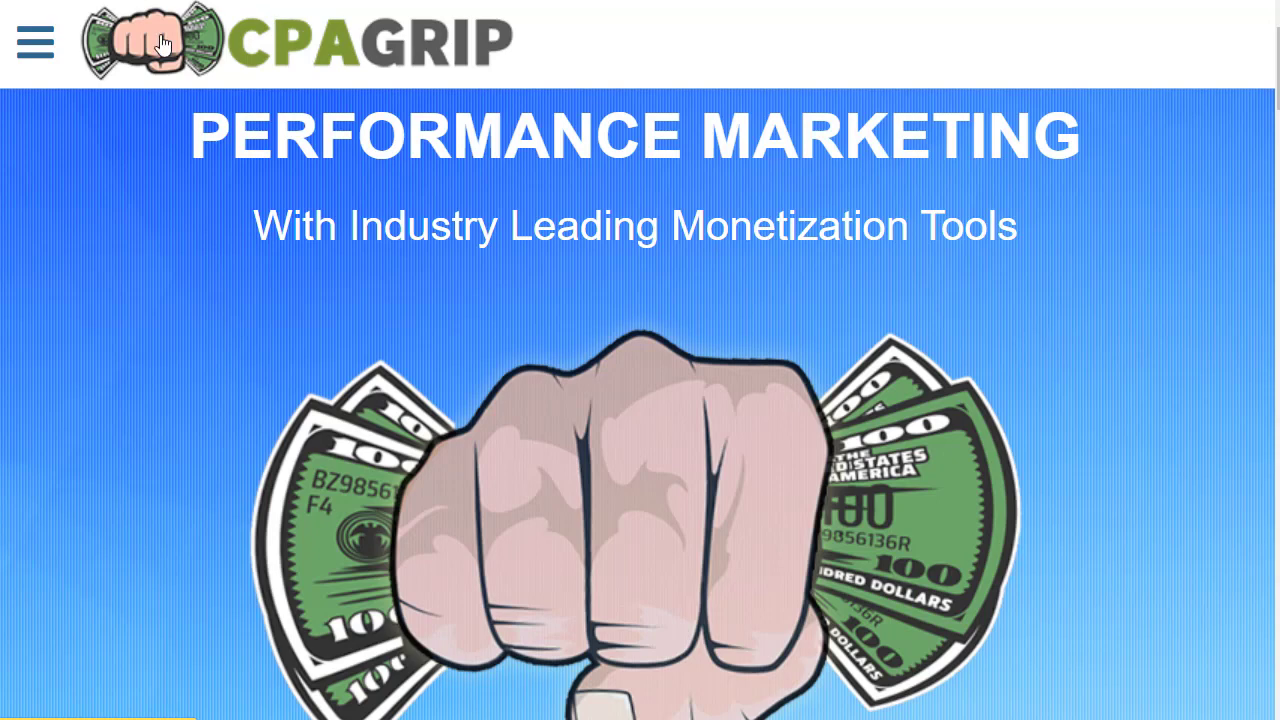
Step: Examine the members' daily, weekly and all-time earnings announcements in the dashboard's public chat
click(35, 42)
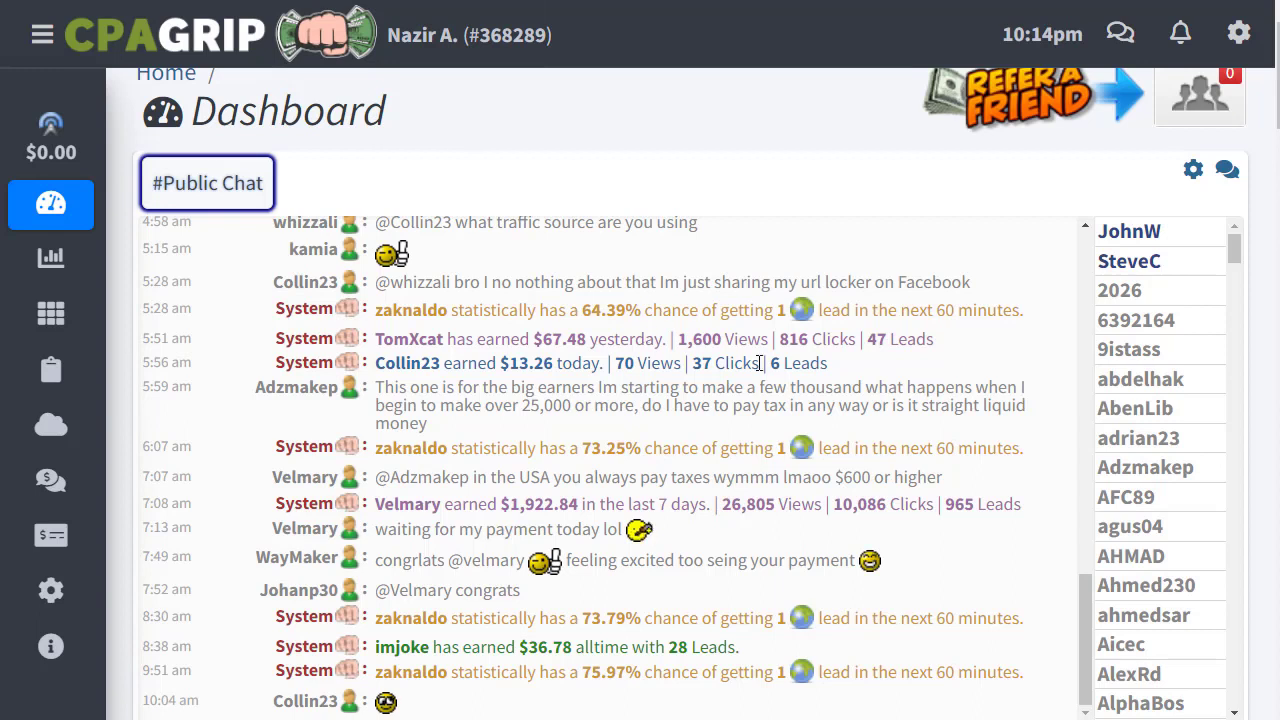
drag(510, 366, 612, 366)
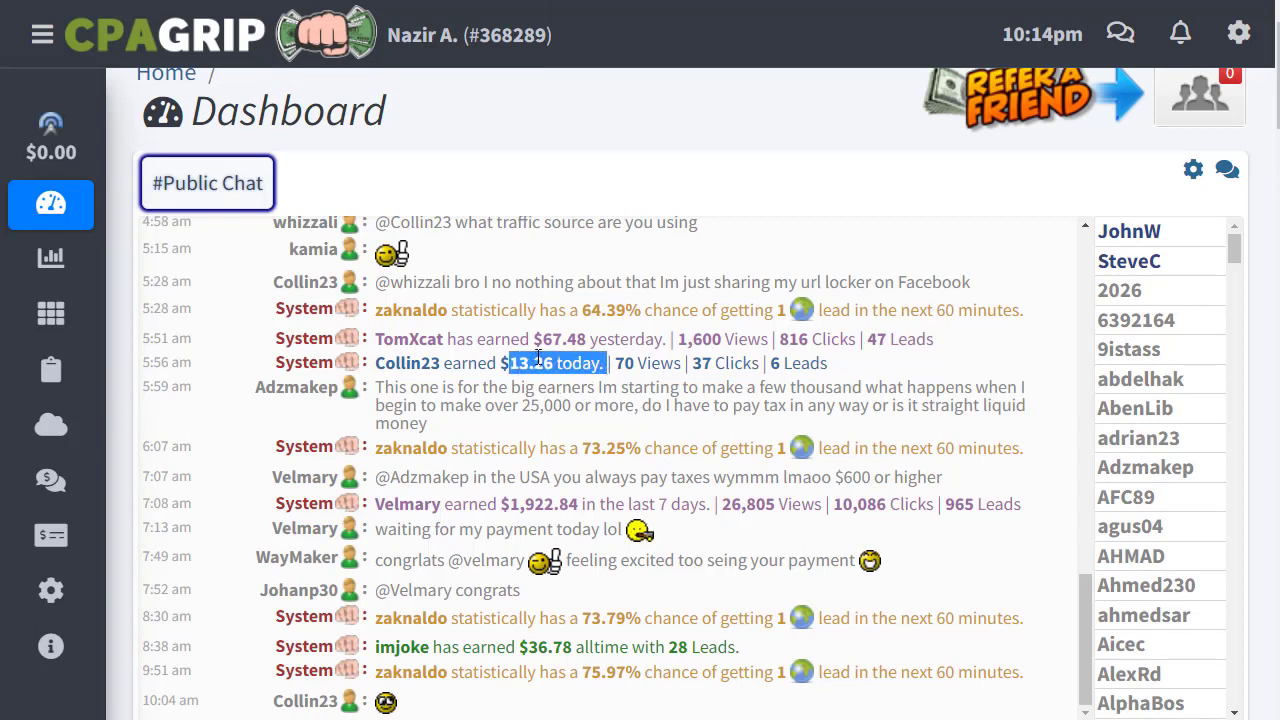
drag(543, 340, 580, 354)
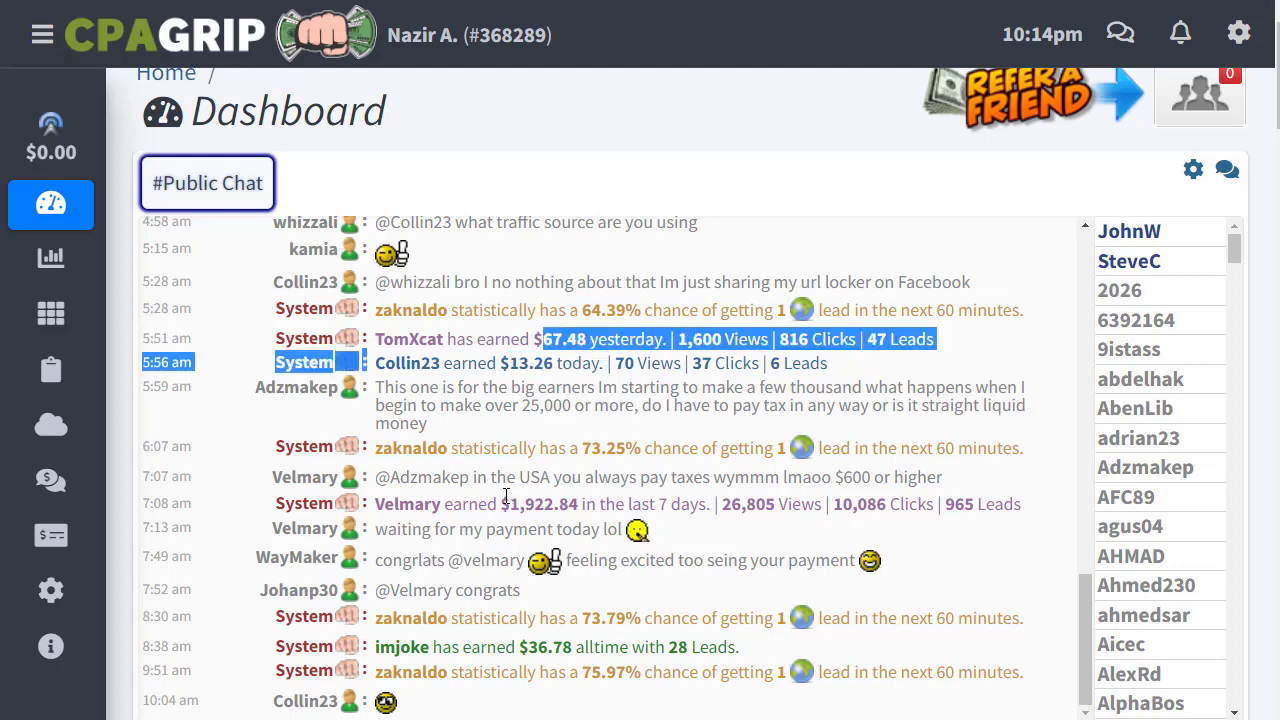
drag(501, 504, 572, 504)
click(588, 501)
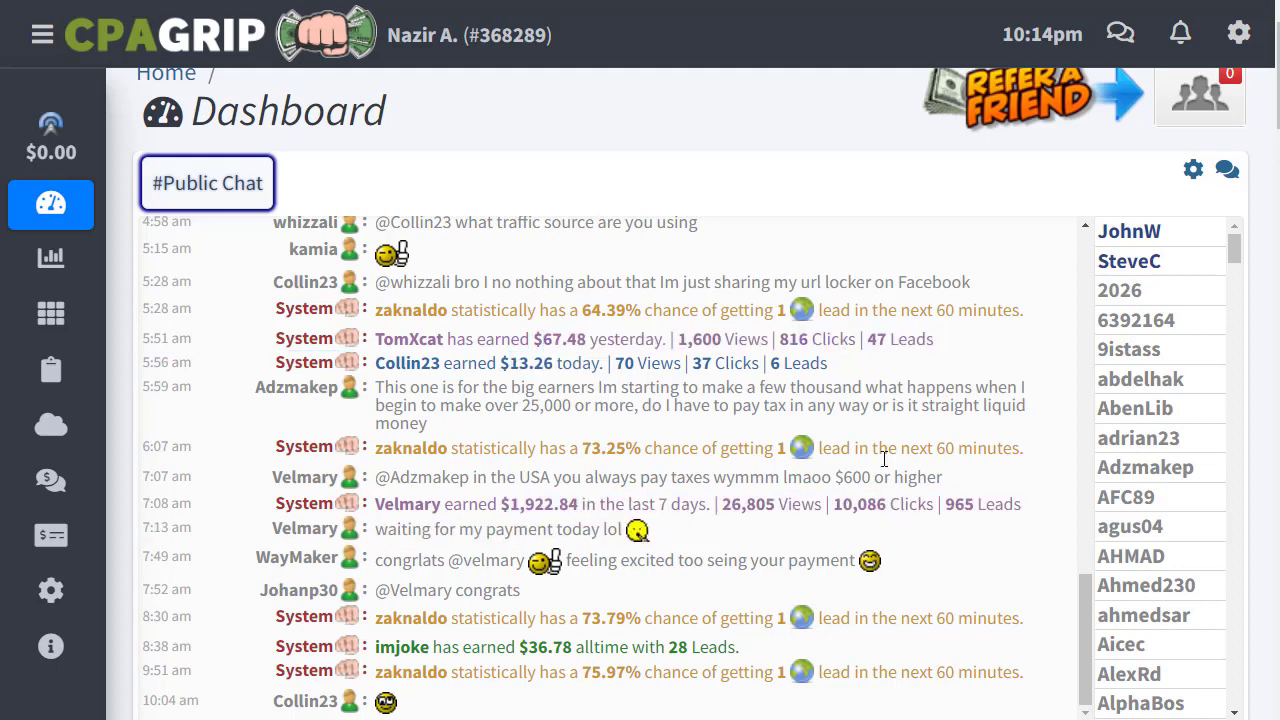
drag(1081, 609, 1023, 431)
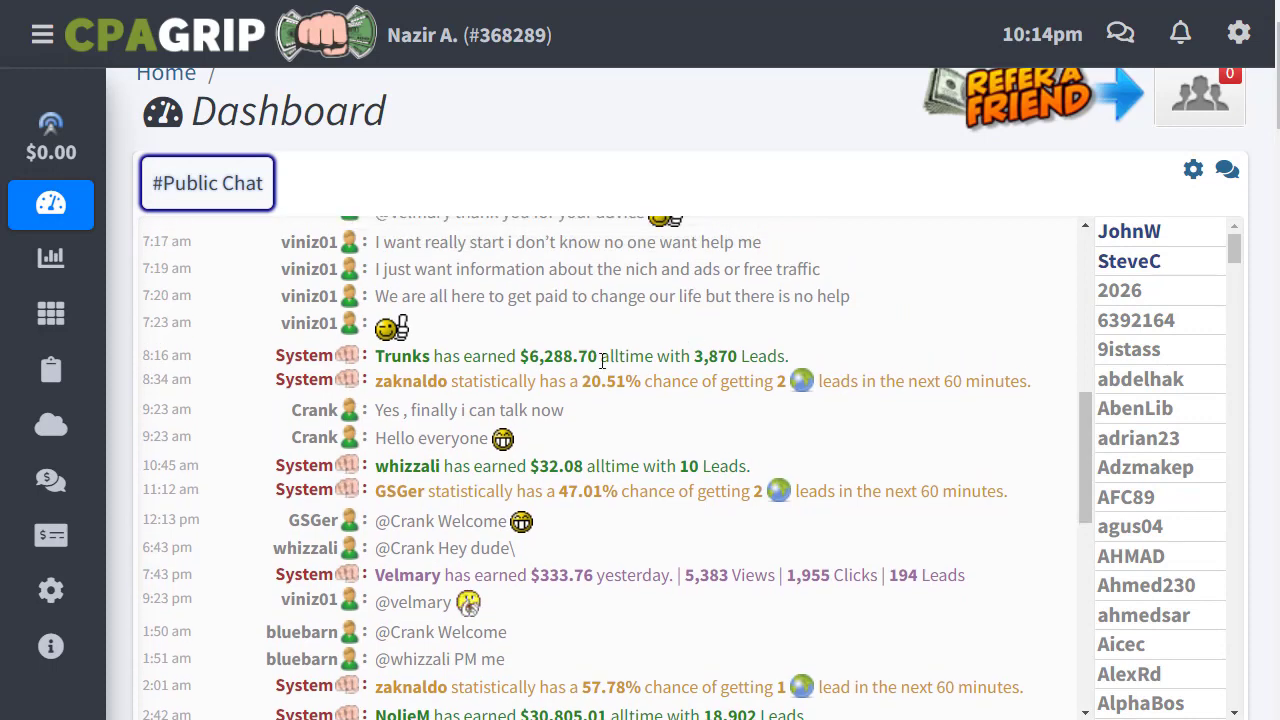
drag(602, 361, 519, 361)
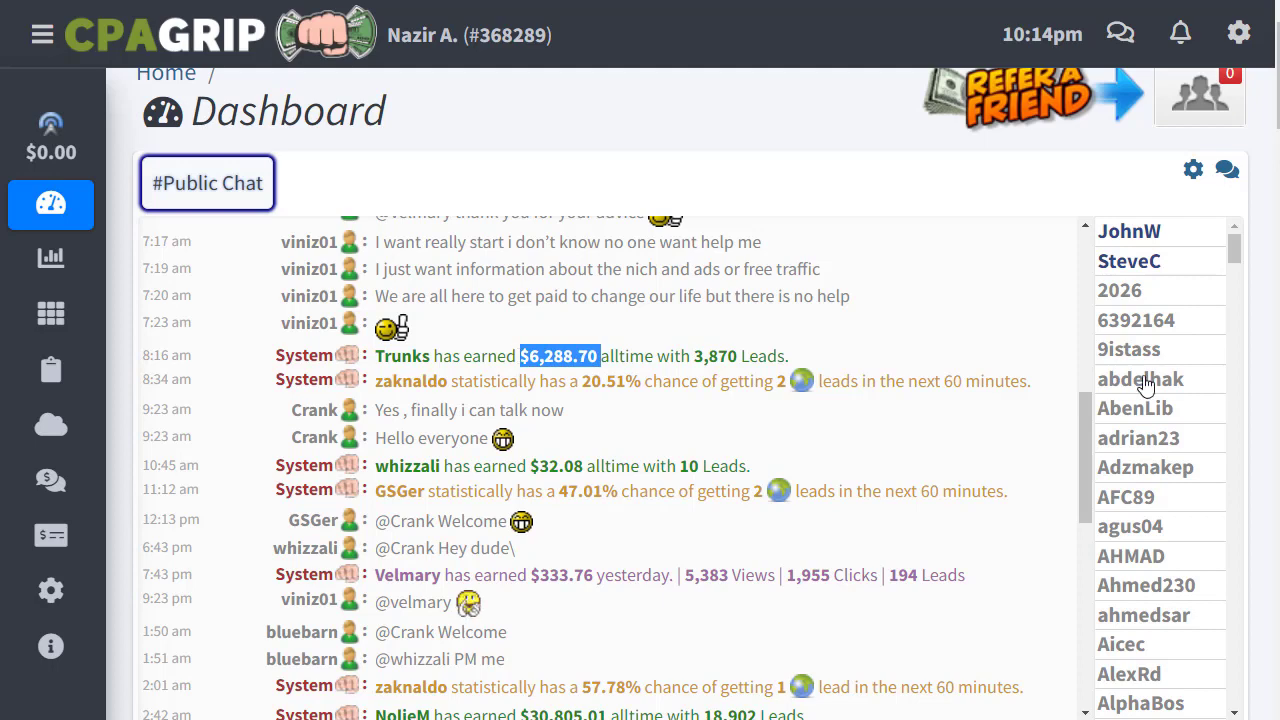
drag(1086, 412, 1072, 319)
mouse_move(515, 479)
mouse_down()
mouse_move(545, 456)
mouse_move(572, 457)
mouse_move(522, 456)
mouse_up()
drag(504, 404, 629, 428)
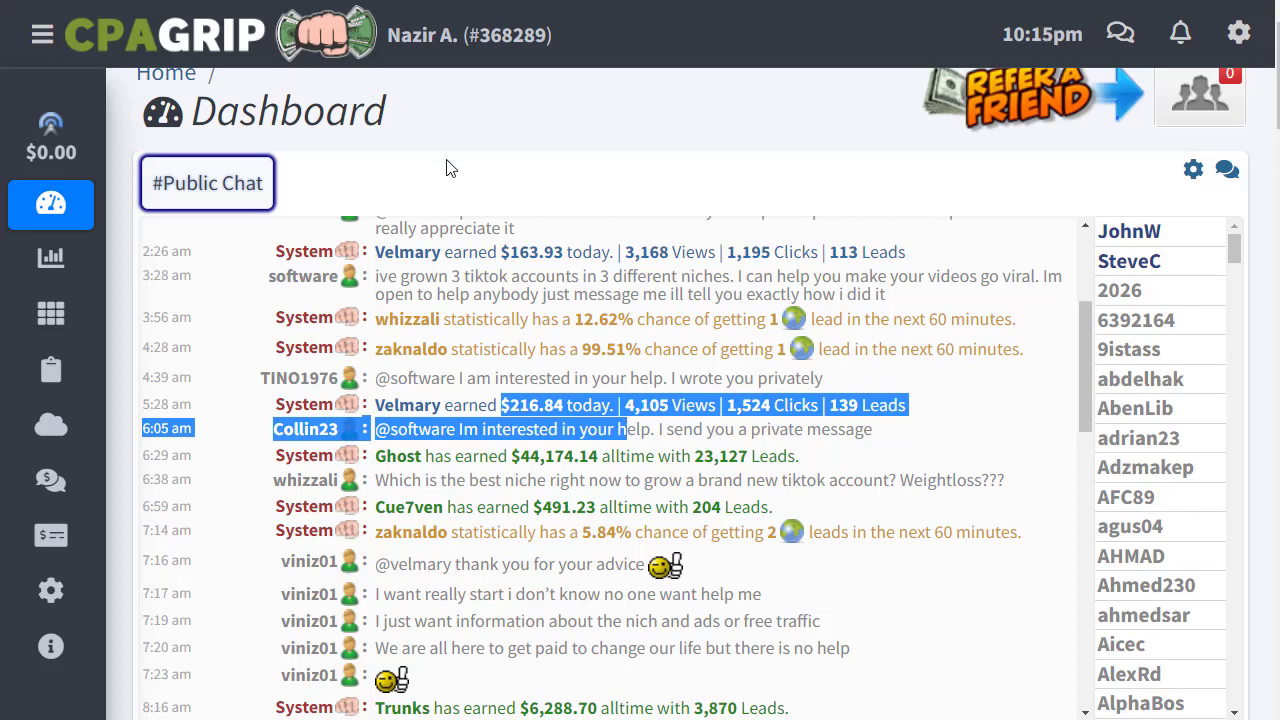
mouse_move(99, 160)
click(588, 178)
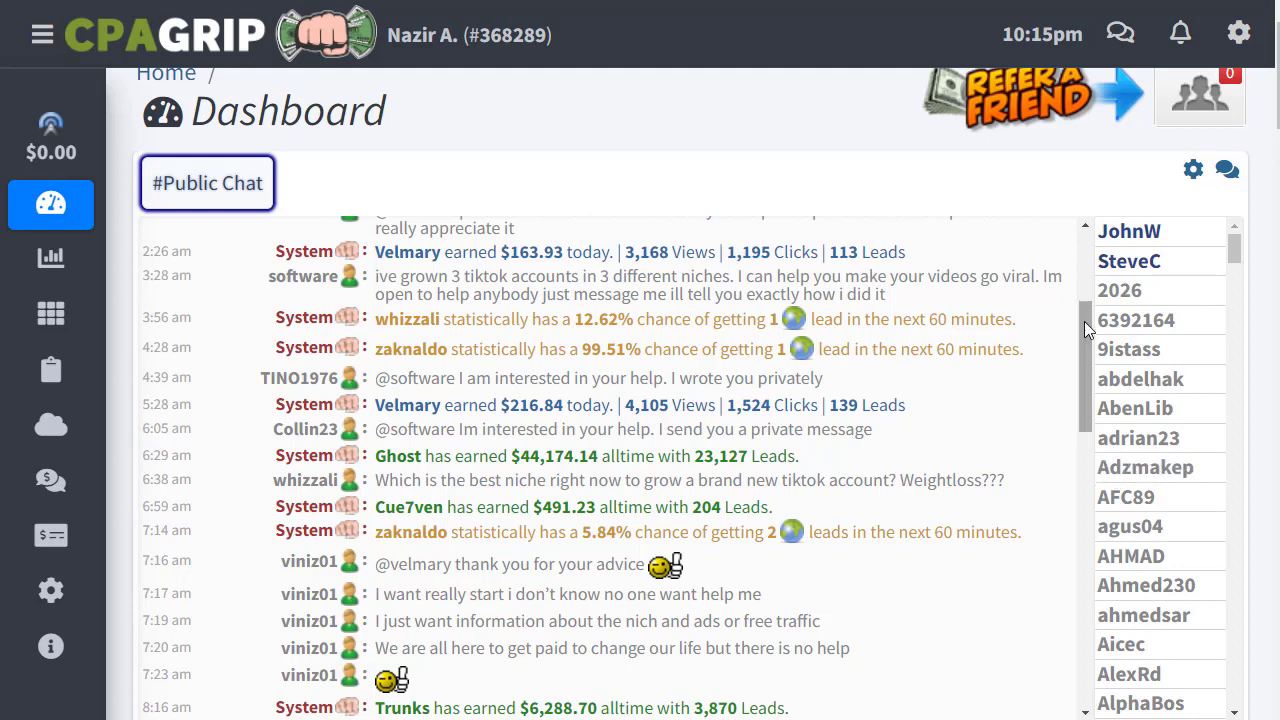
Step: Review the older public chat messages on traffic sources and members' earnings, back to the start of the history
mouse_move(1085, 333)
mouse_down()
mouse_move(1074, 258)
mouse_move(1074, 342)
mouse_up()
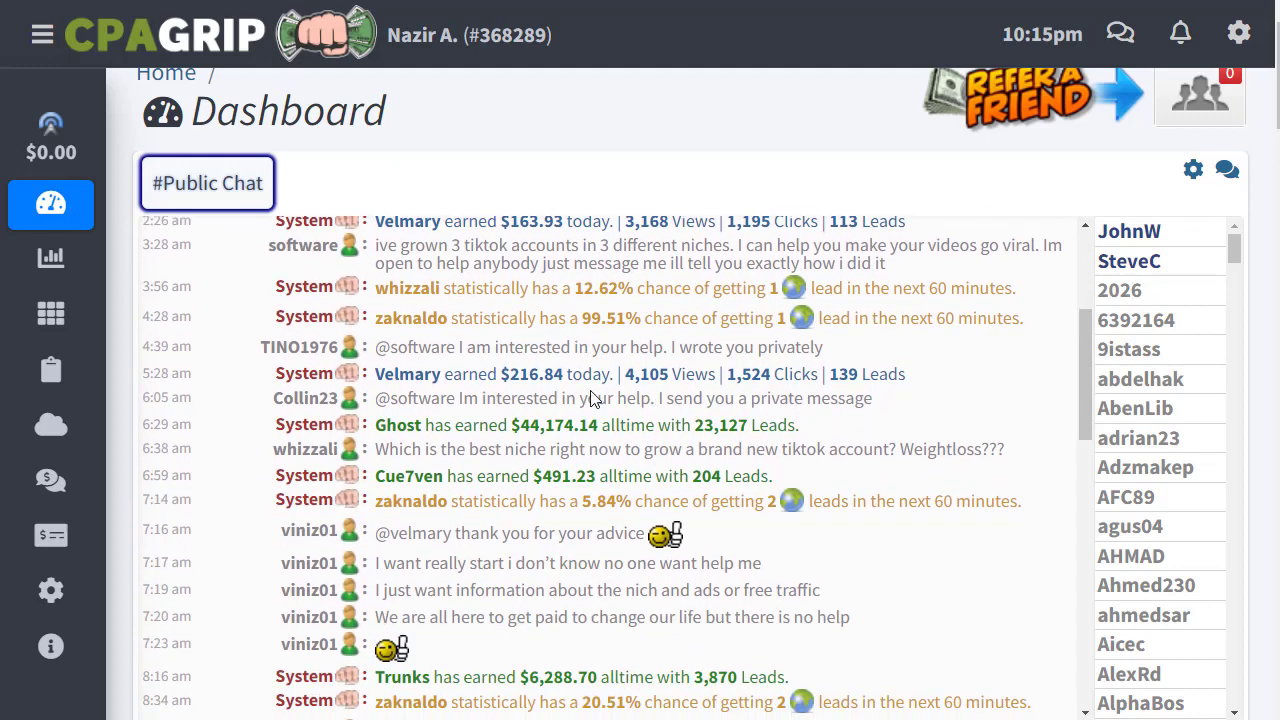
drag(524, 425, 590, 426)
mouse_move(34, 177)
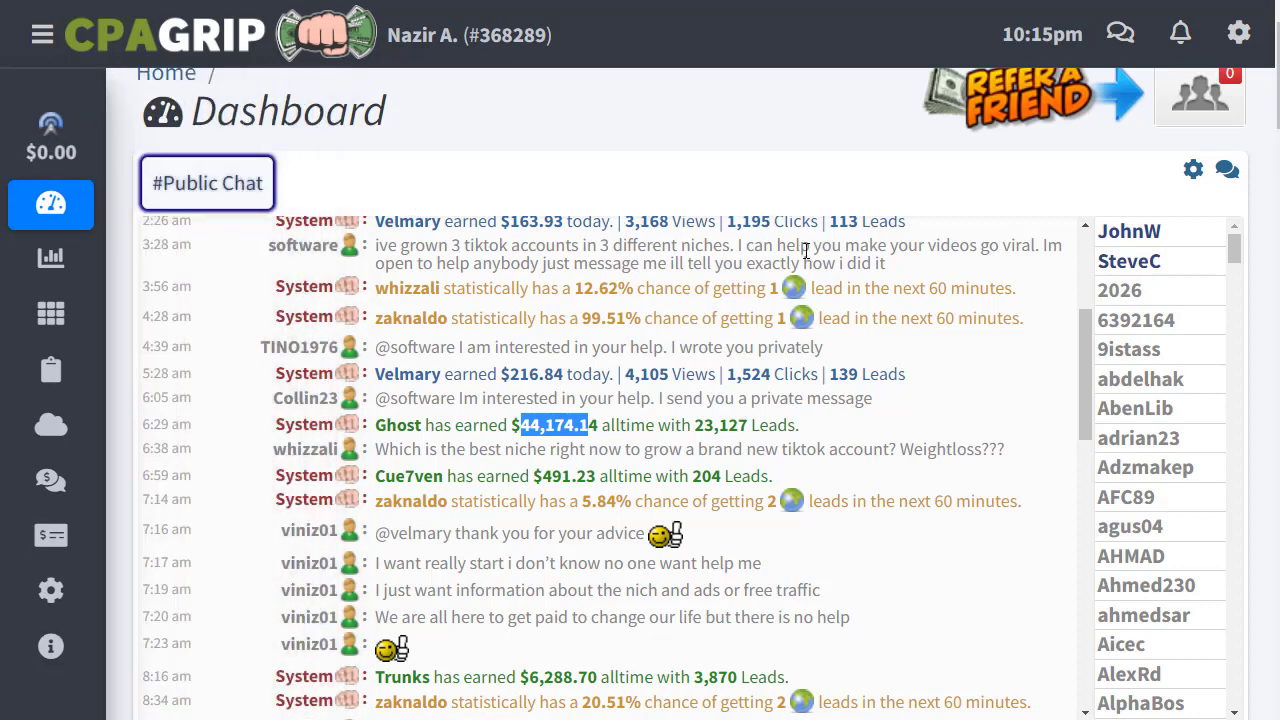
drag(737, 221, 645, 315)
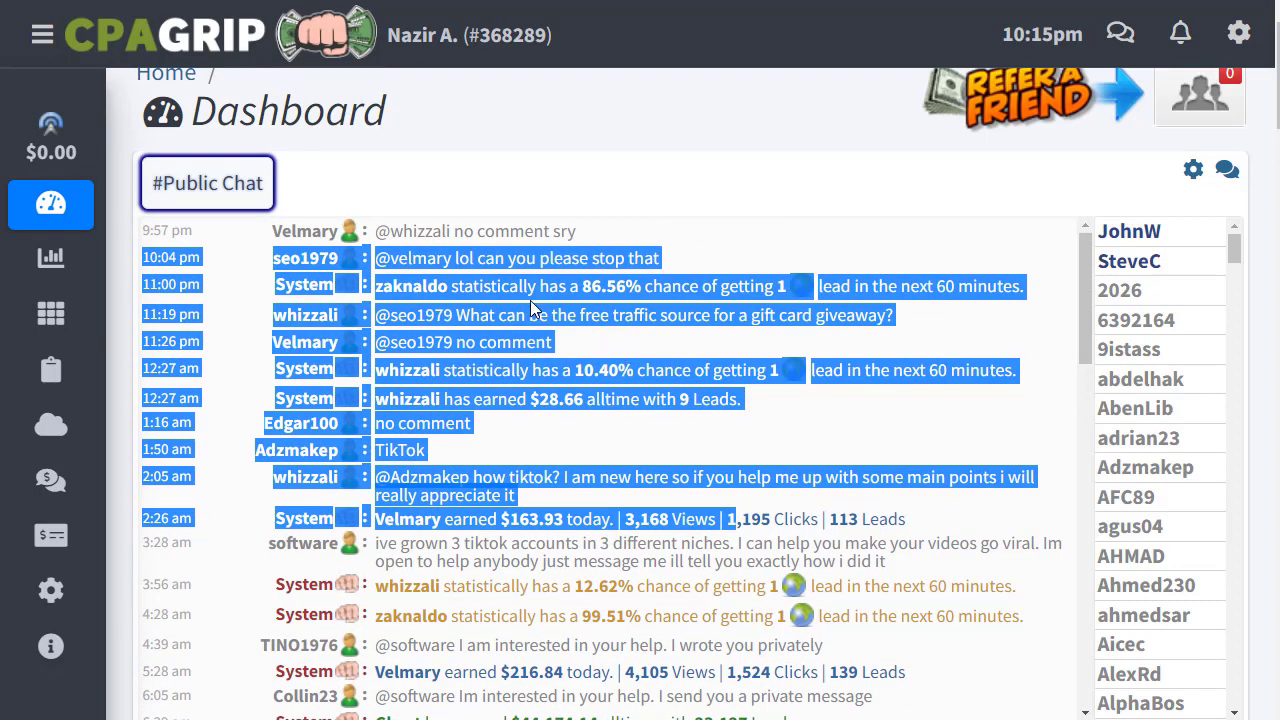
drag(592, 314, 641, 345)
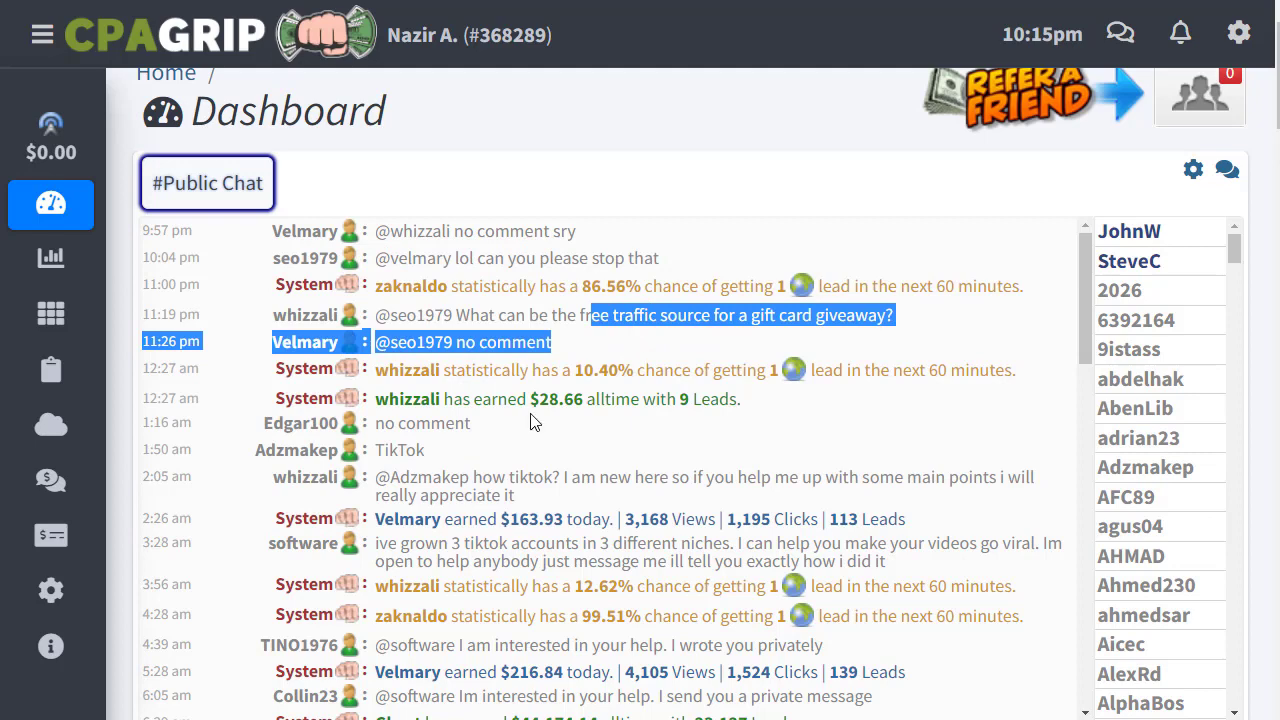
drag(530, 398, 588, 407)
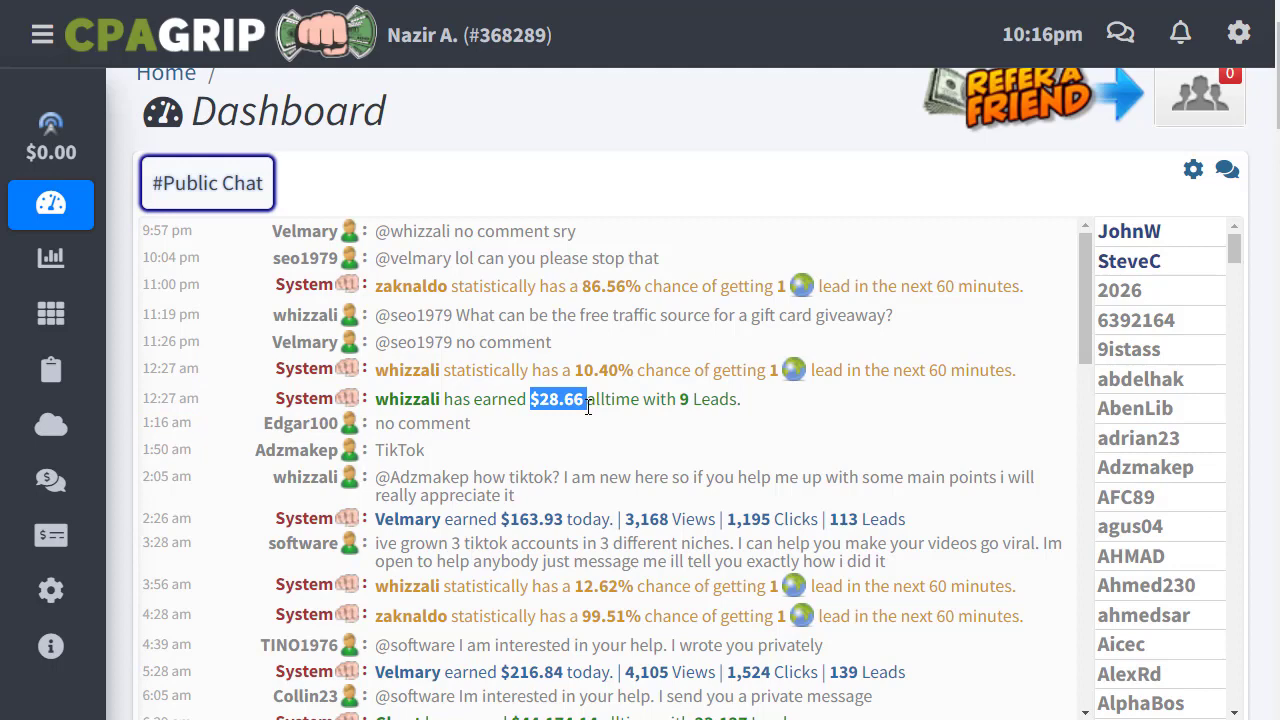
drag(501, 520, 565, 524)
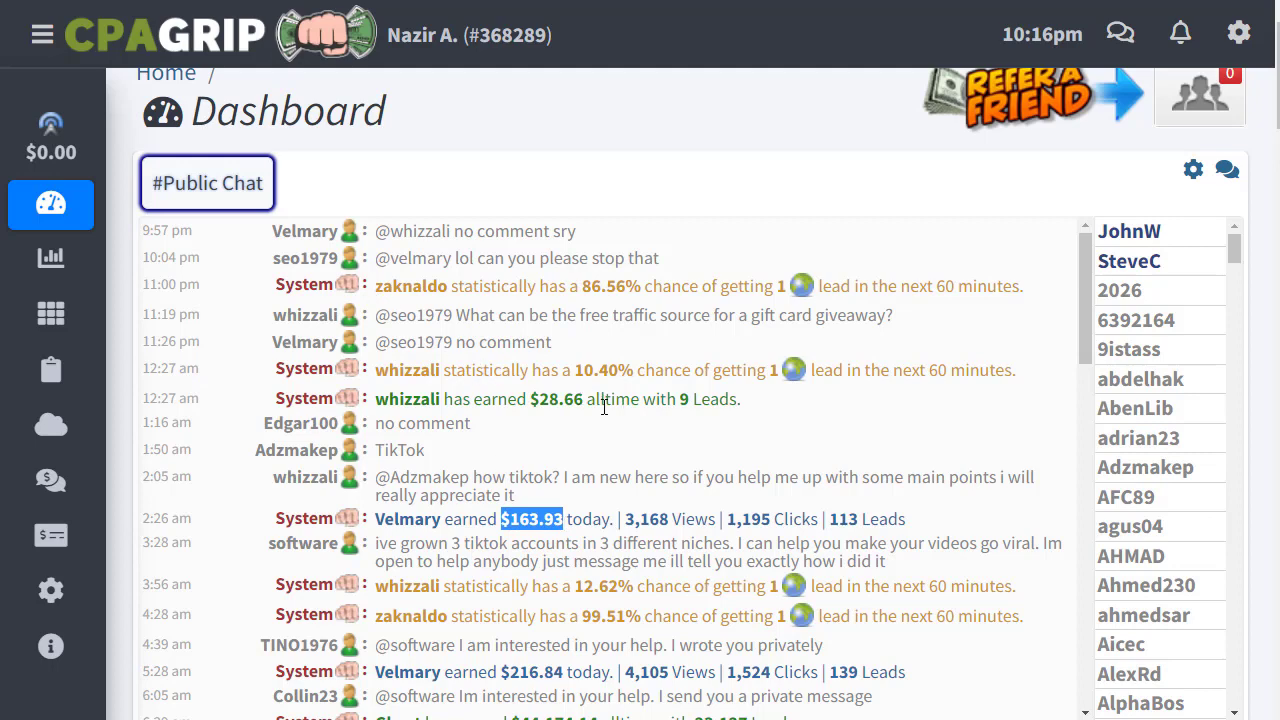
double_click(551, 403)
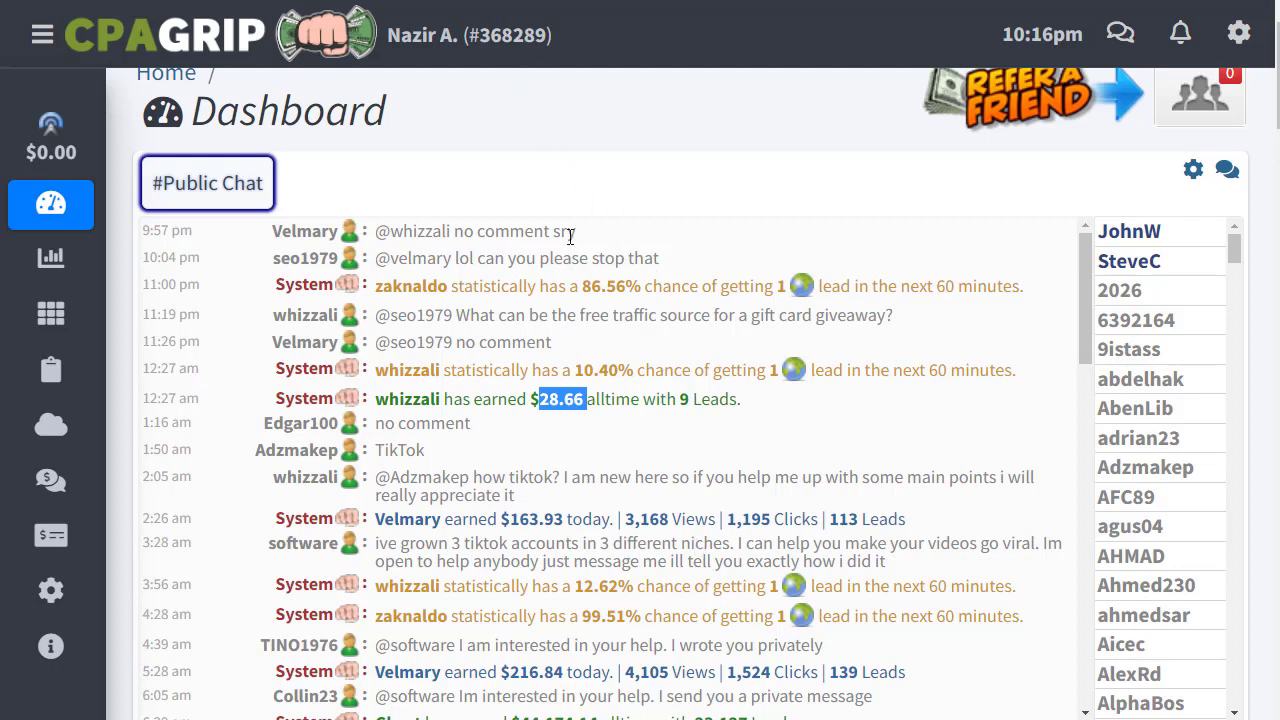
drag(476, 370, 658, 428)
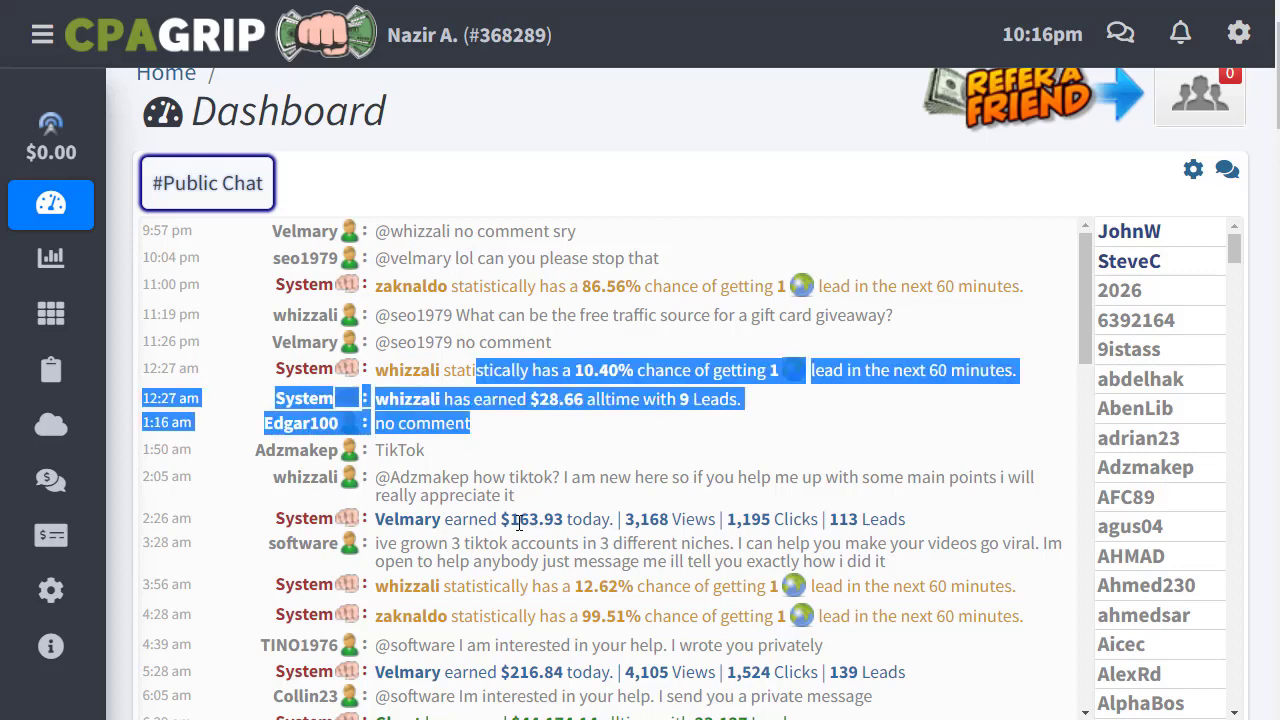
drag(519, 521, 573, 507)
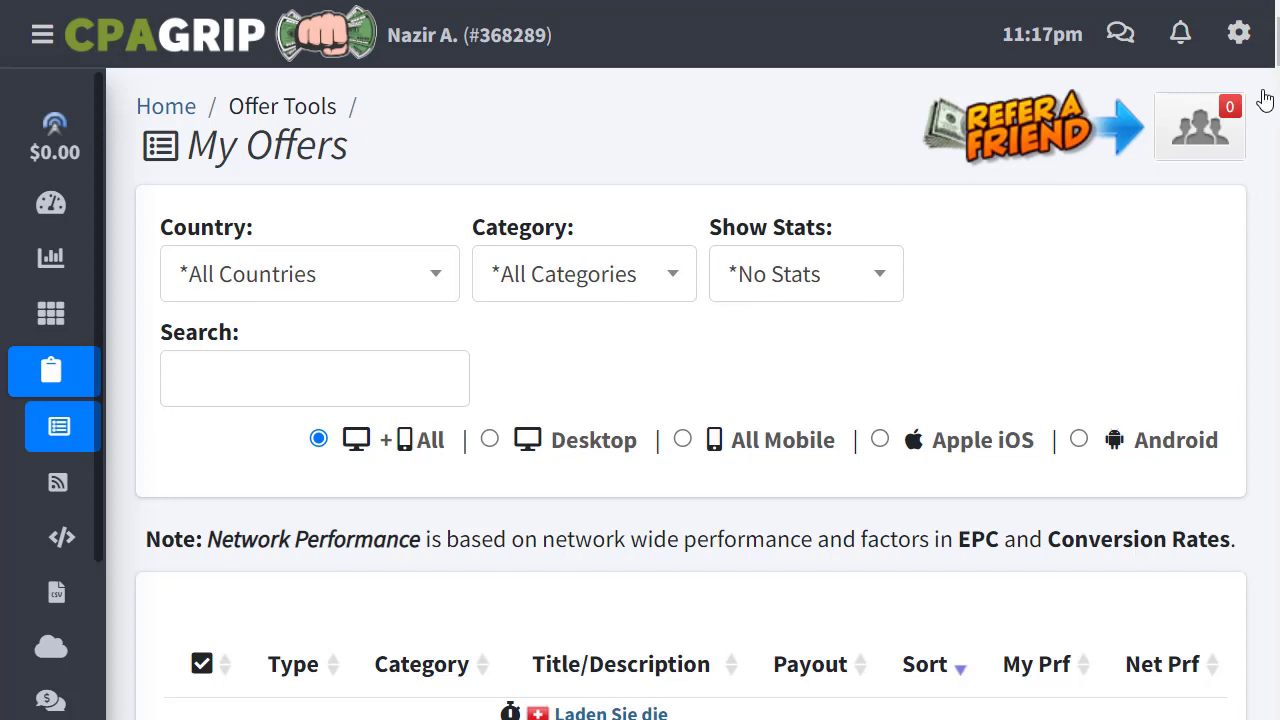
Step: Look over the payouts in the My Offers list, and open the URL / File Lockers page
scroll(1265, 100, down, 5)
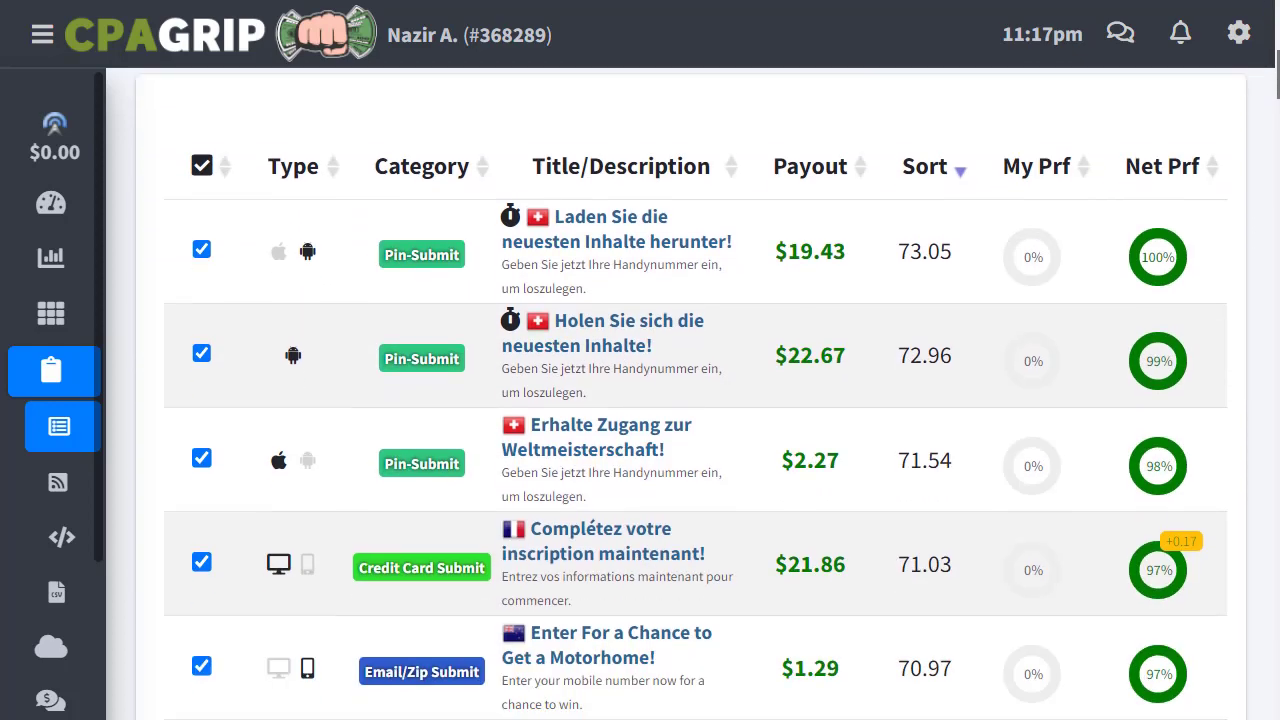
scroll(771, 129, up, 2)
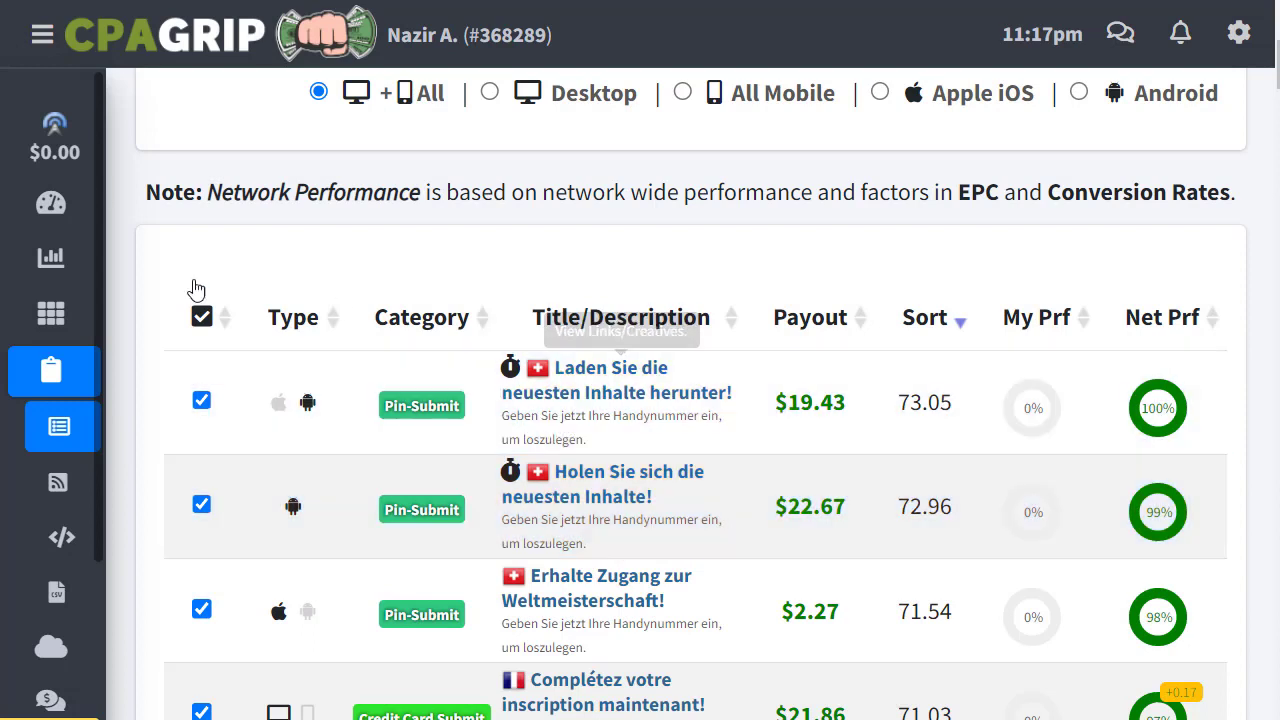
mouse_move(71, 166)
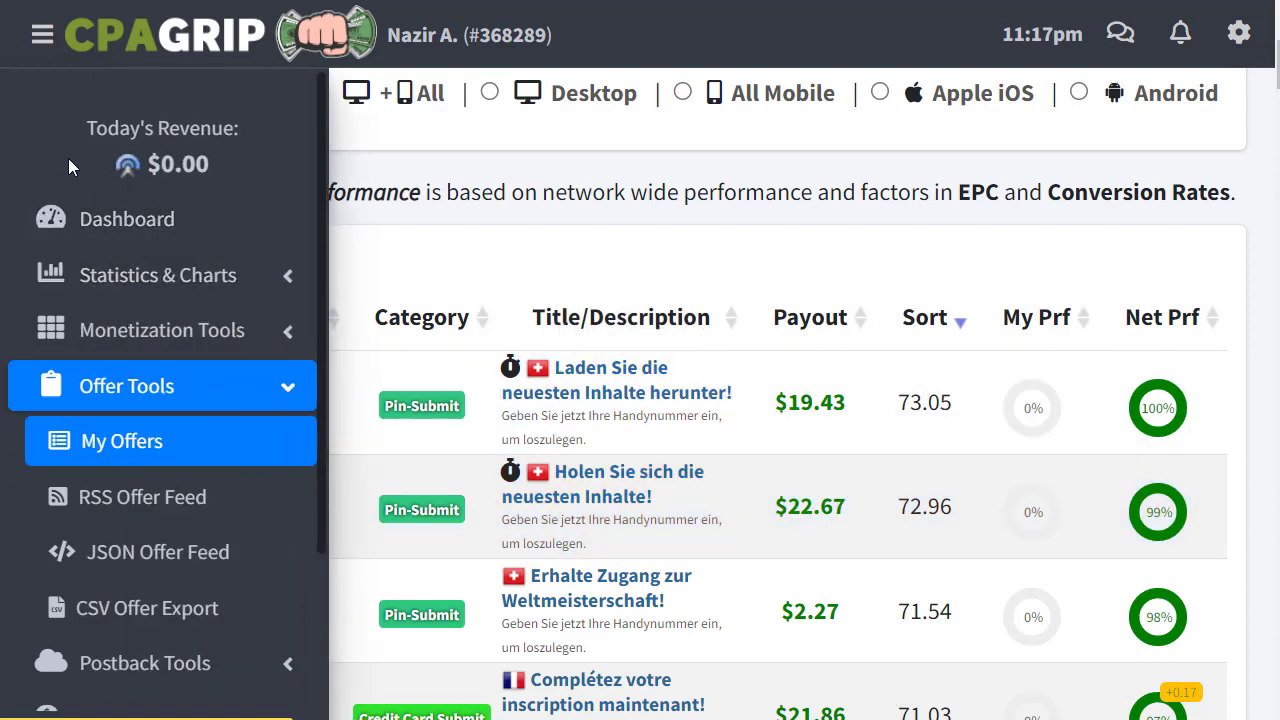
click(250, 330)
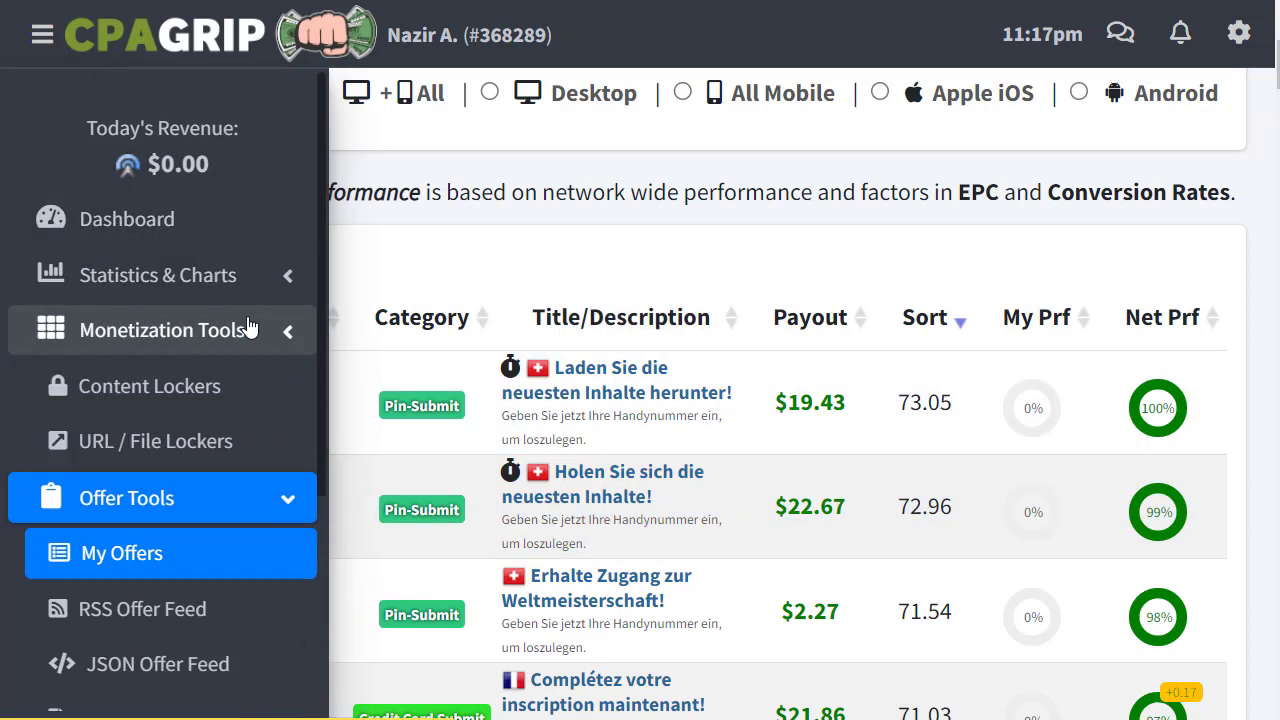
click(198, 449)
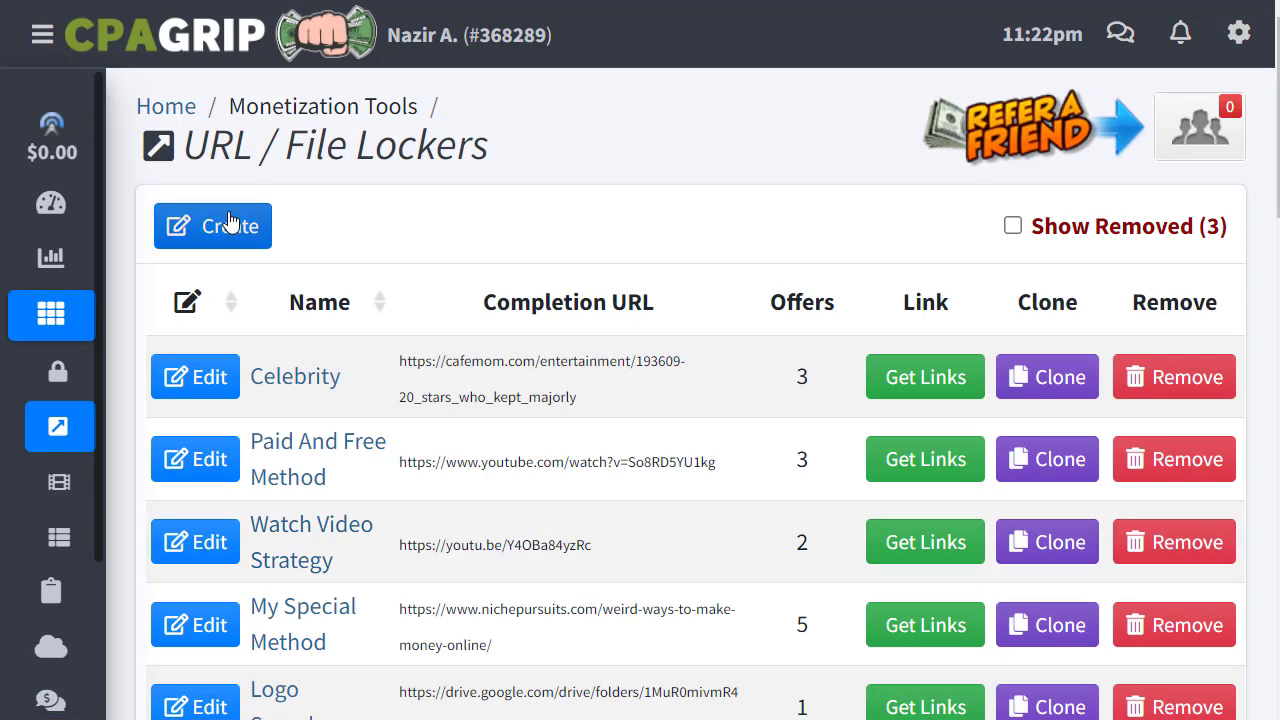
Step: Start a new URL / file locker and agree to its Terms of Service to reach the editor
click(229, 221)
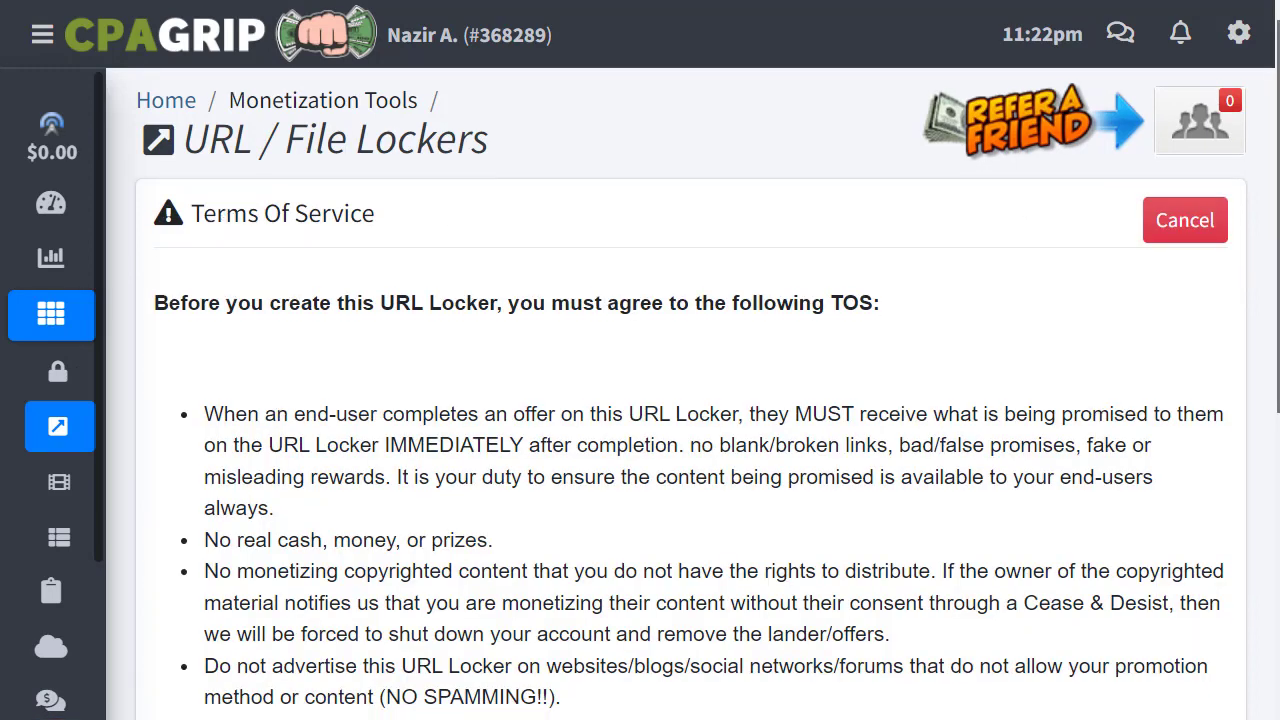
scroll(1270, 228, down, 4)
scroll(695, 480, down, 1)
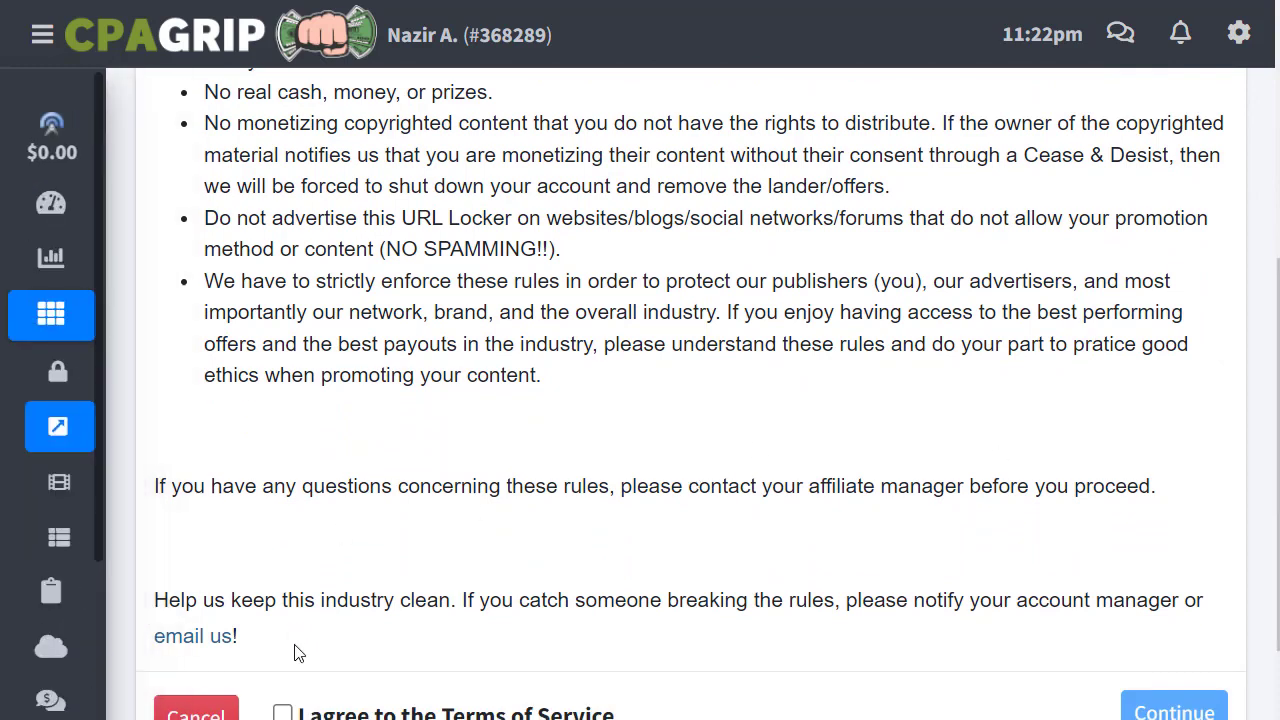
click(282, 712)
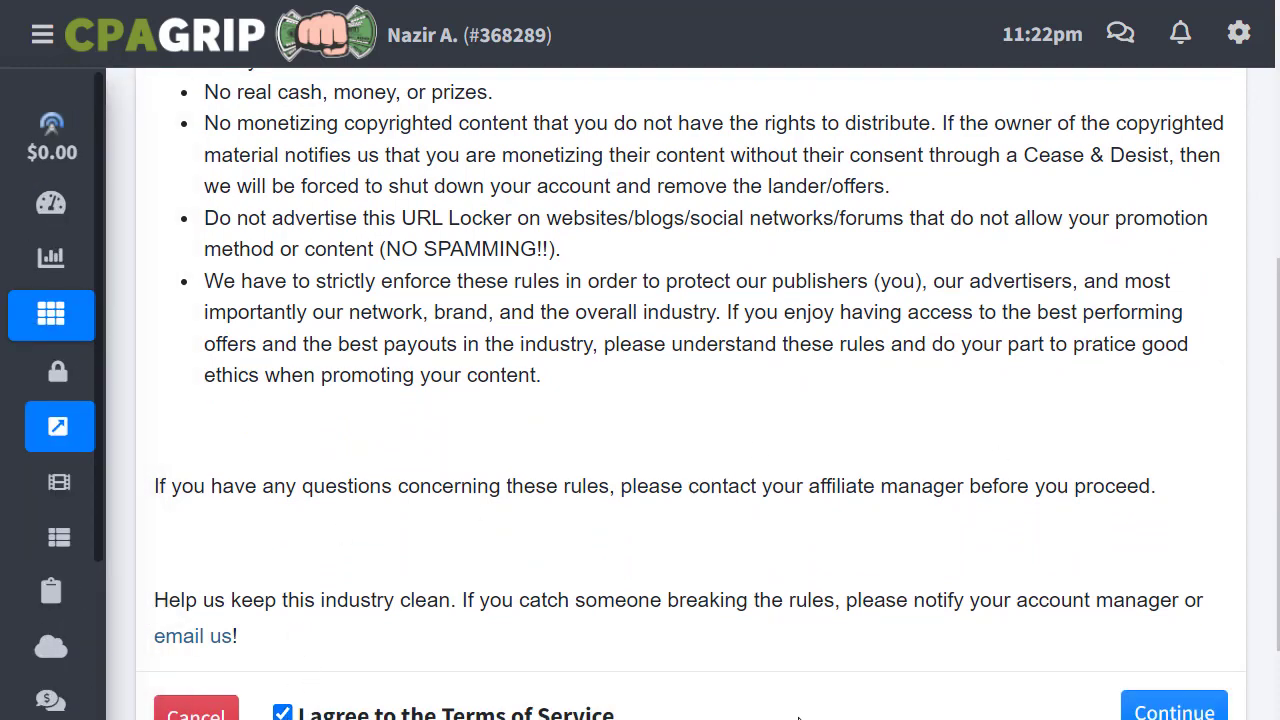
click(1211, 713)
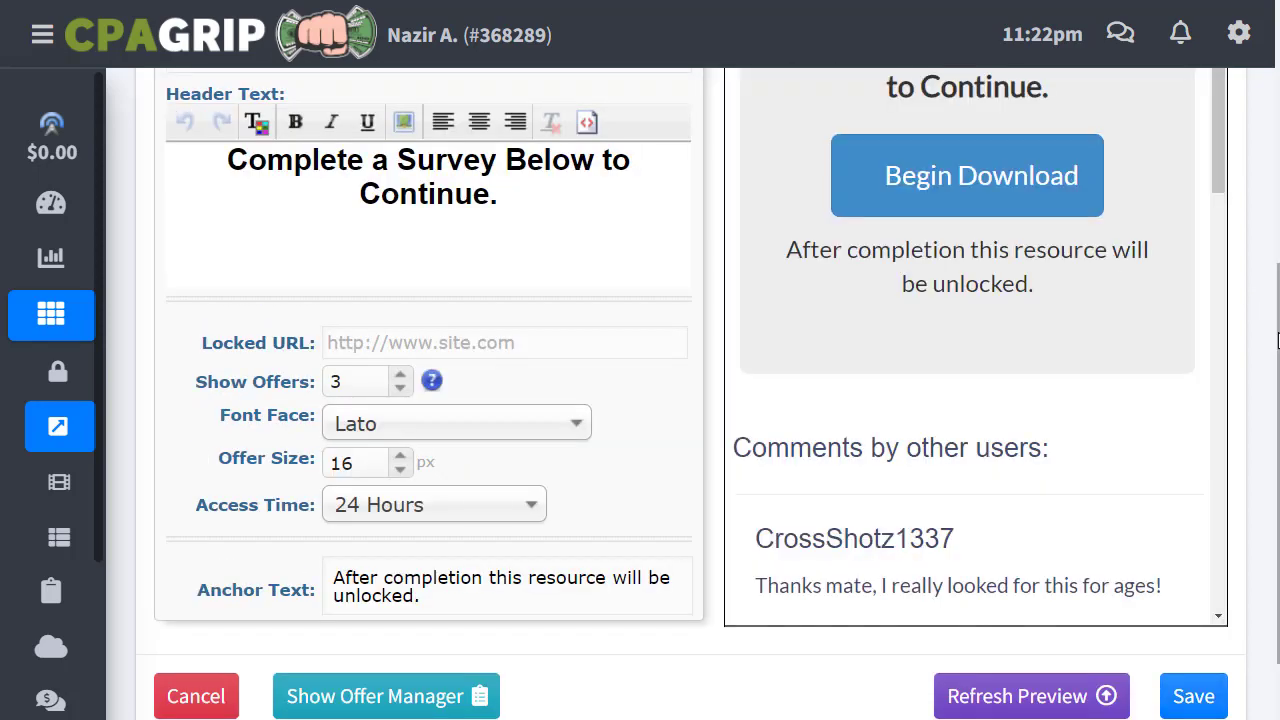
Step: Name the new URL / file locker "Movies"
scroll(1276, 268, up, 3)
scroll(1276, 268, up, 2)
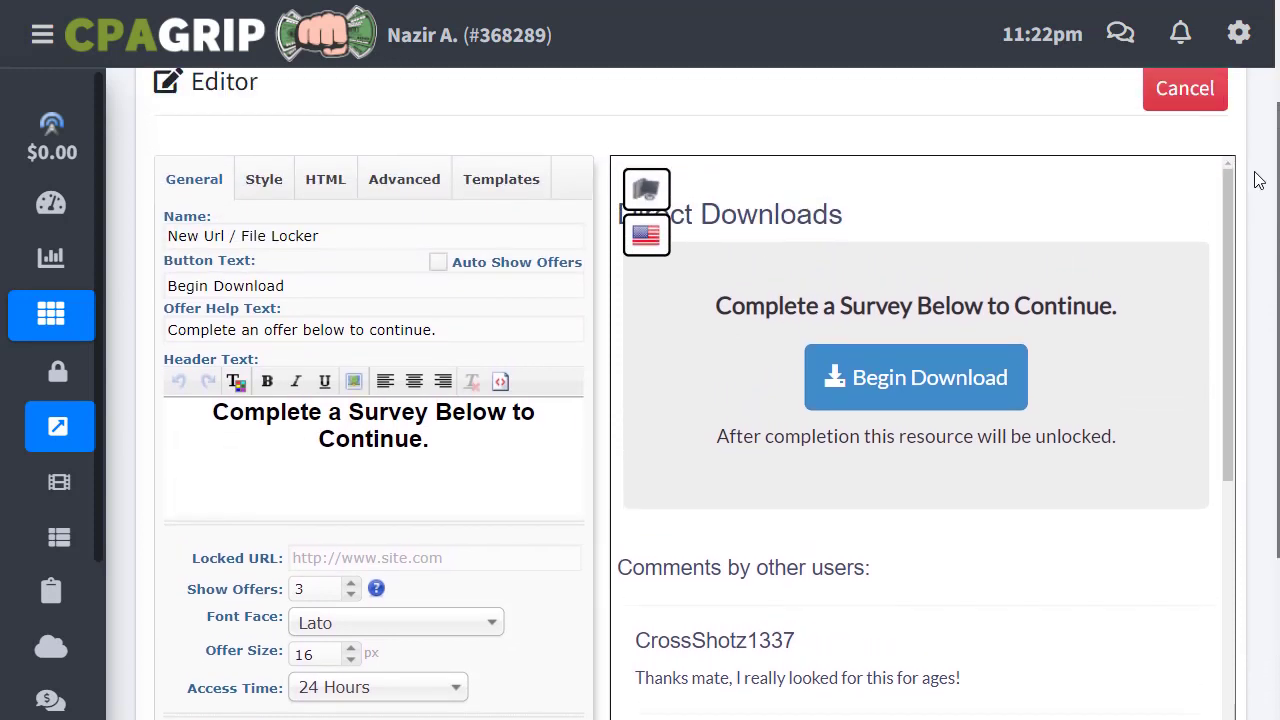
drag(357, 234, 122, 240)
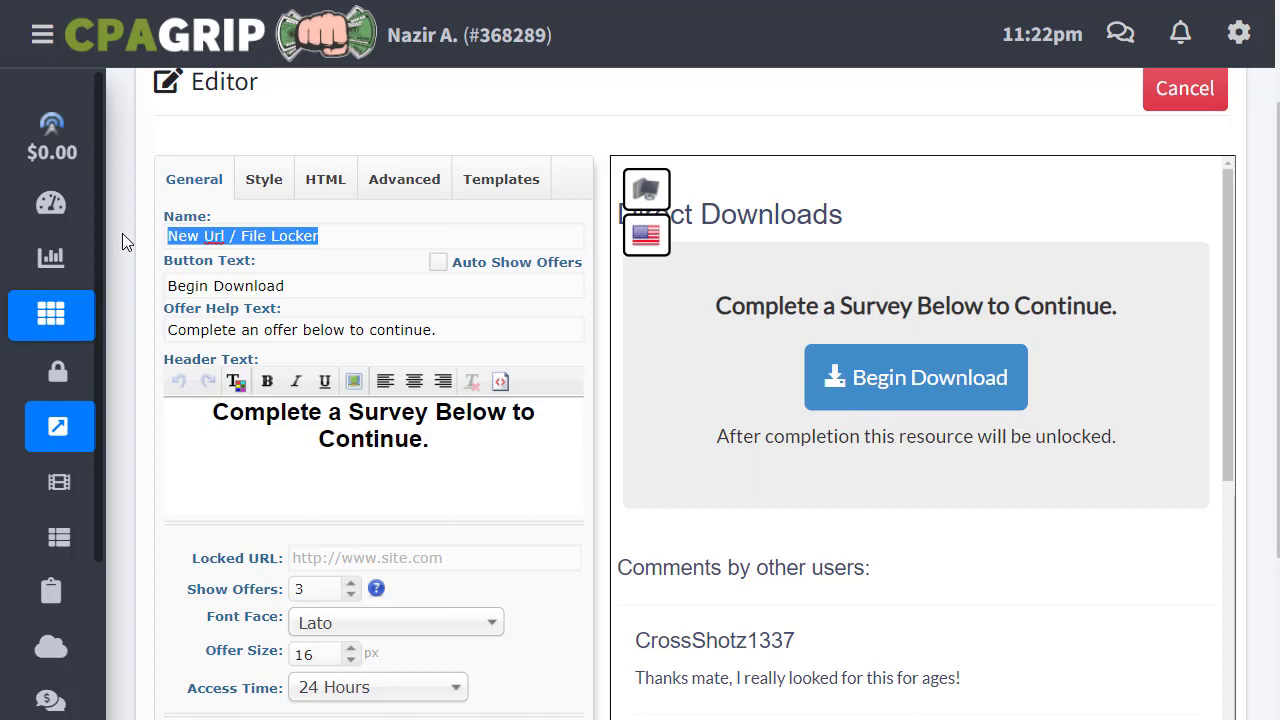
text(Movie)
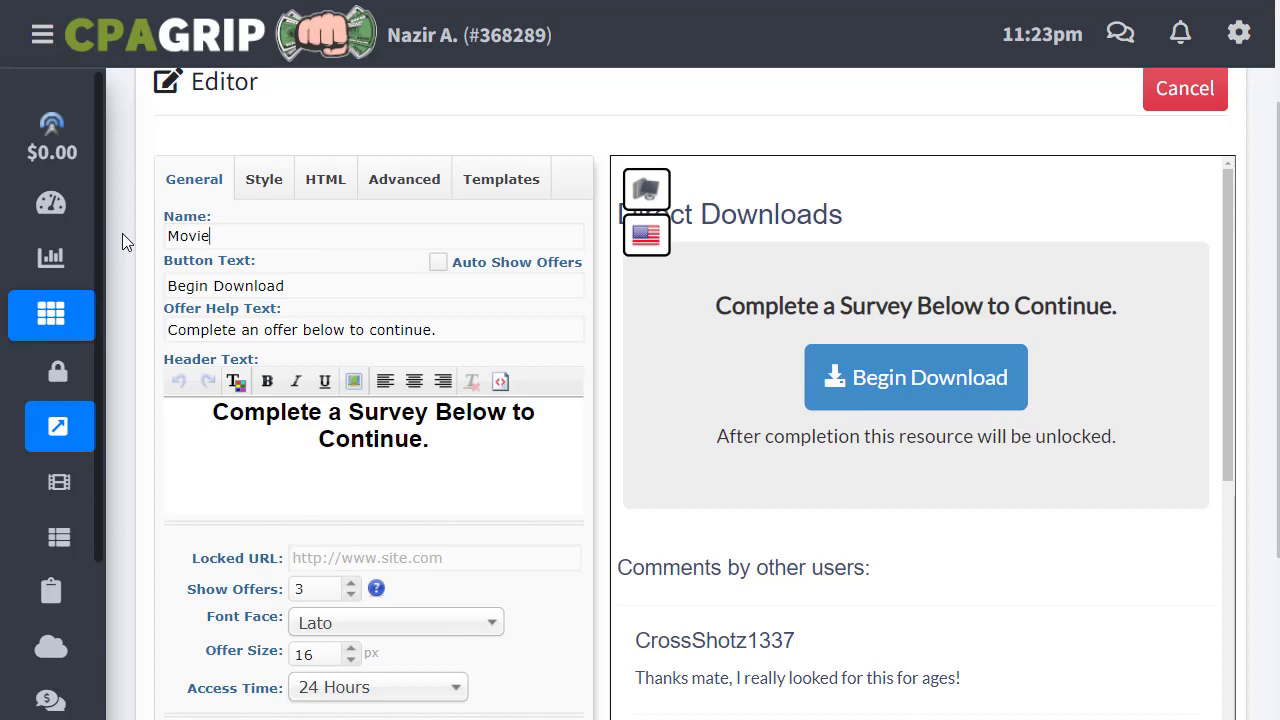
text(s)
Step: Set the locker's button text to "Watch for Free"
drag(297, 286, 155, 291)
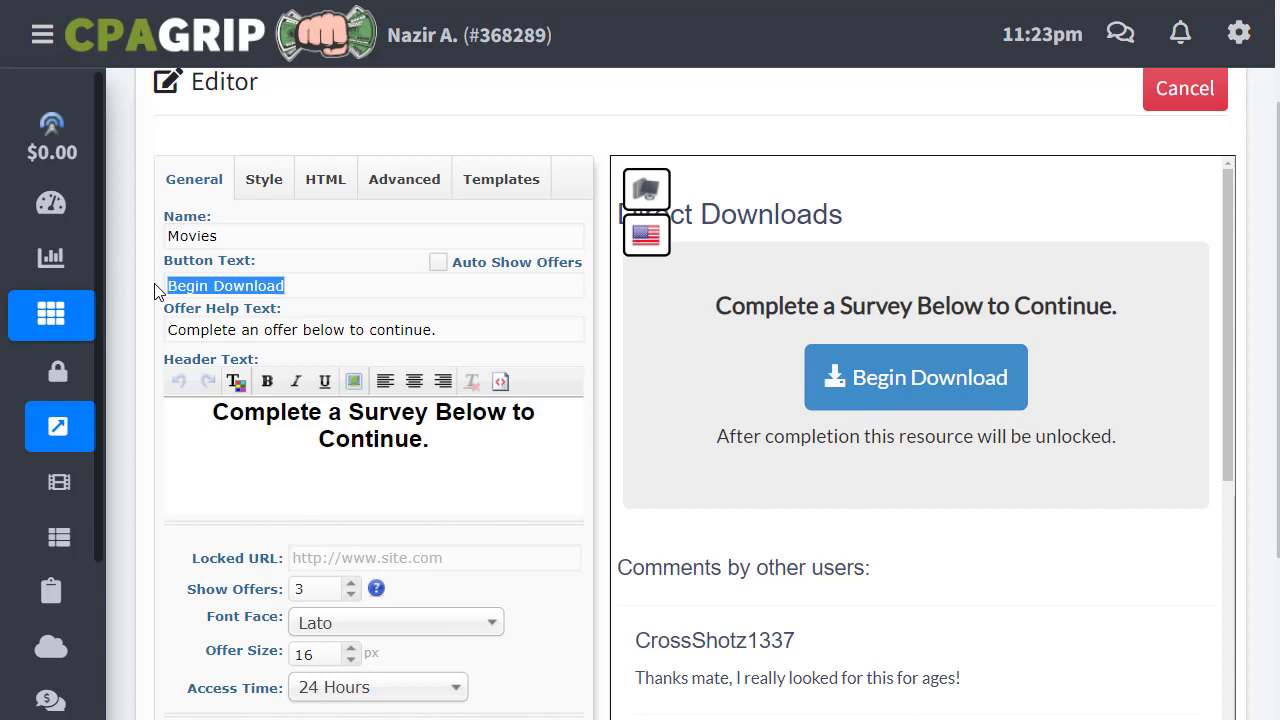
text(Watch )
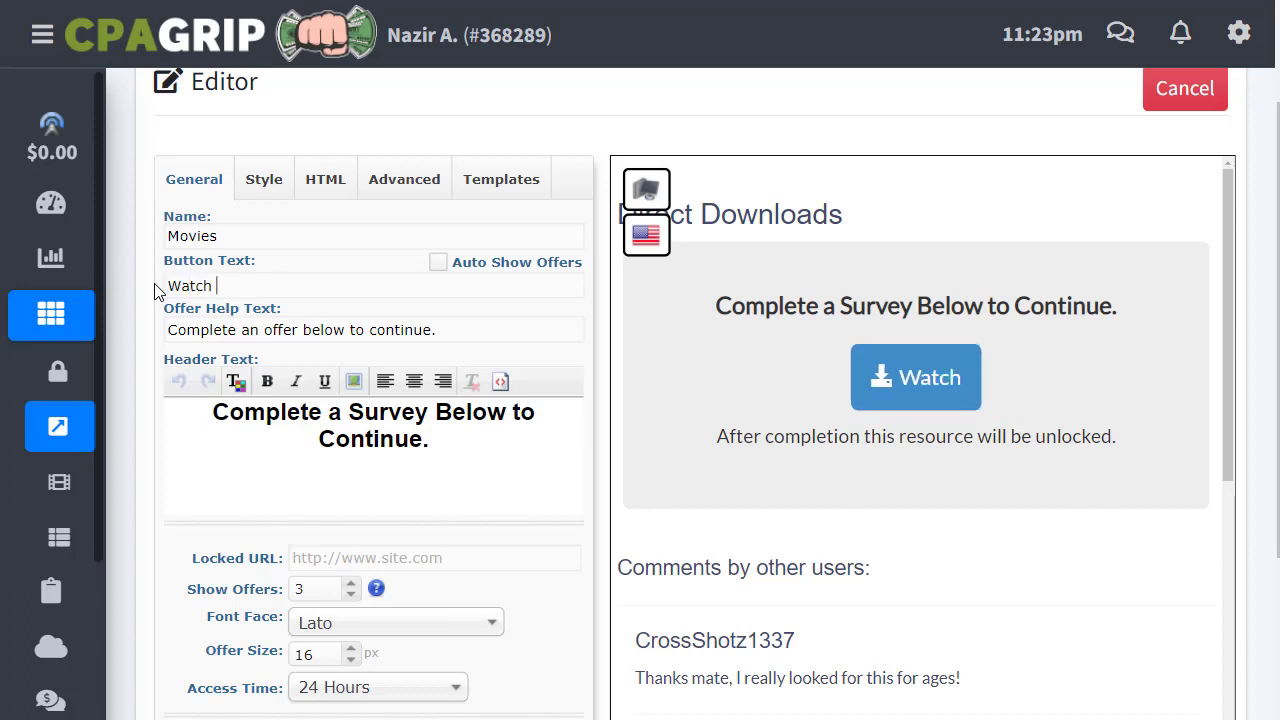
text(for Free)
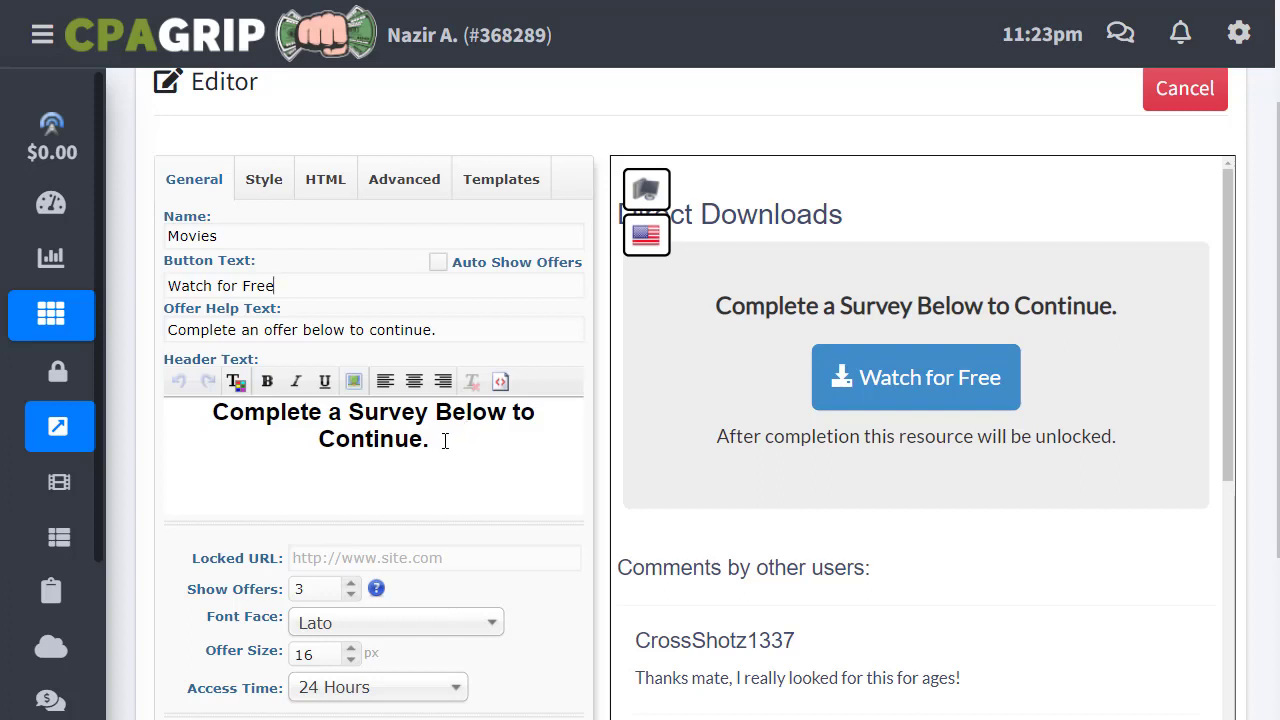
Step: Reword the ending of the locker's header text so it reads "Complete a Survey Below to Watch the full movie for free."
mouse_move(427, 441)
mouse_down()
mouse_move(410, 441)
mouse_move(421, 441)
mouse_up()
click(420, 441)
key(shift+Home)
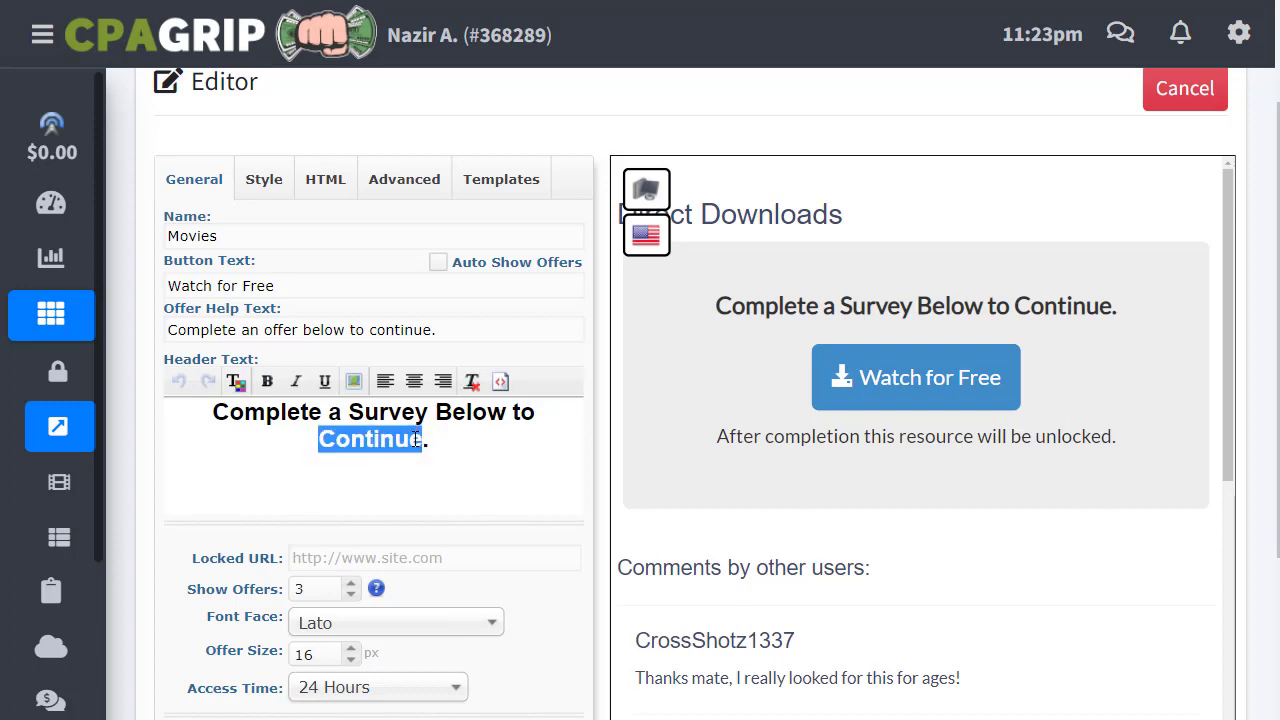
text(Wat)
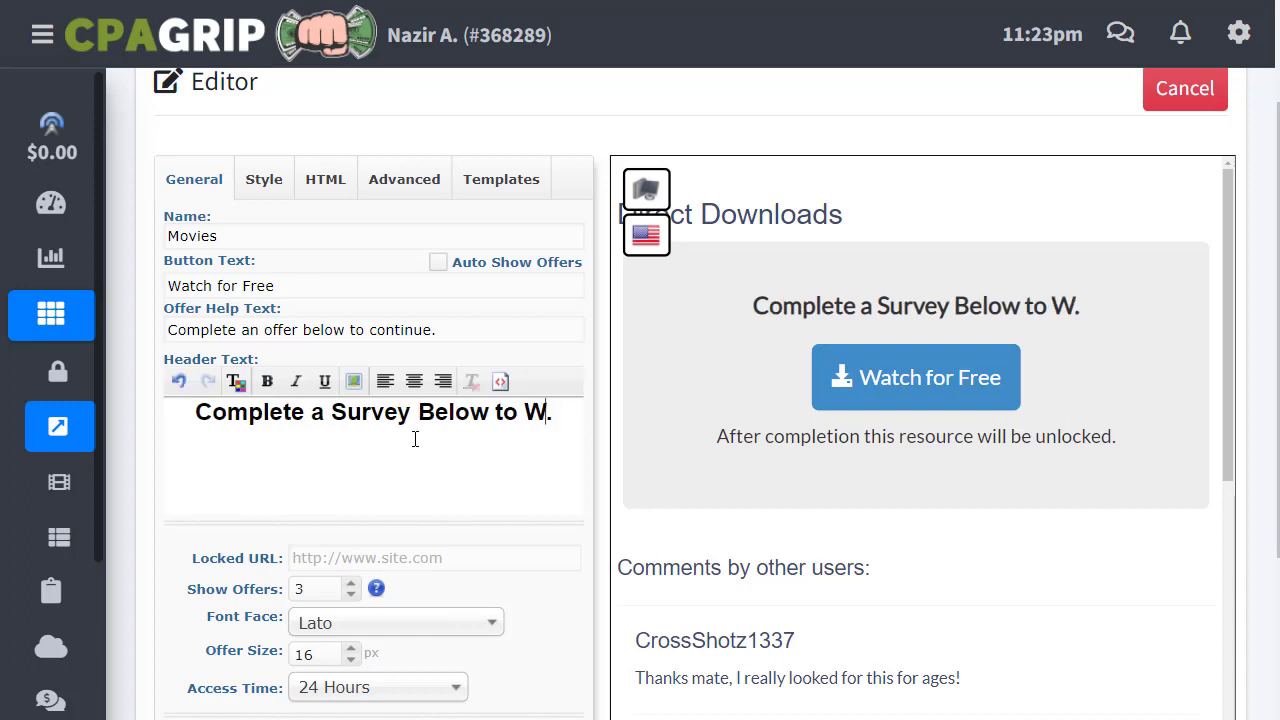
text(ch the fu)
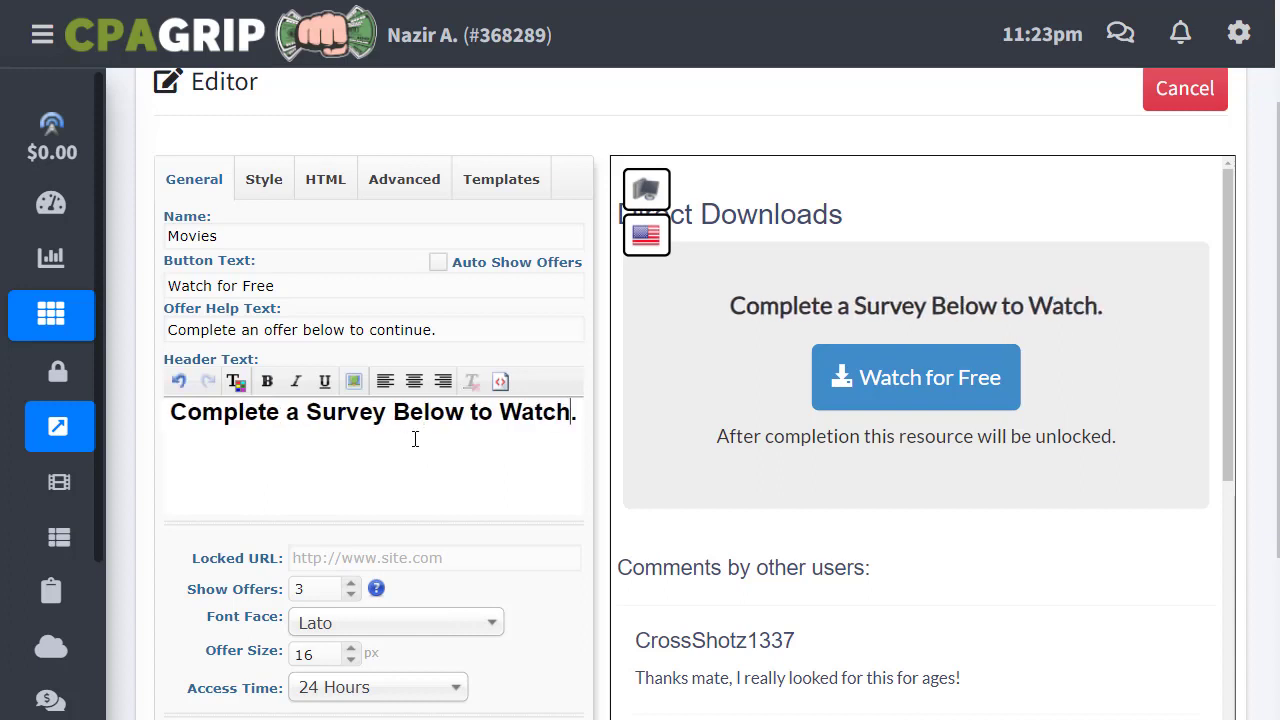
text(ll mo)
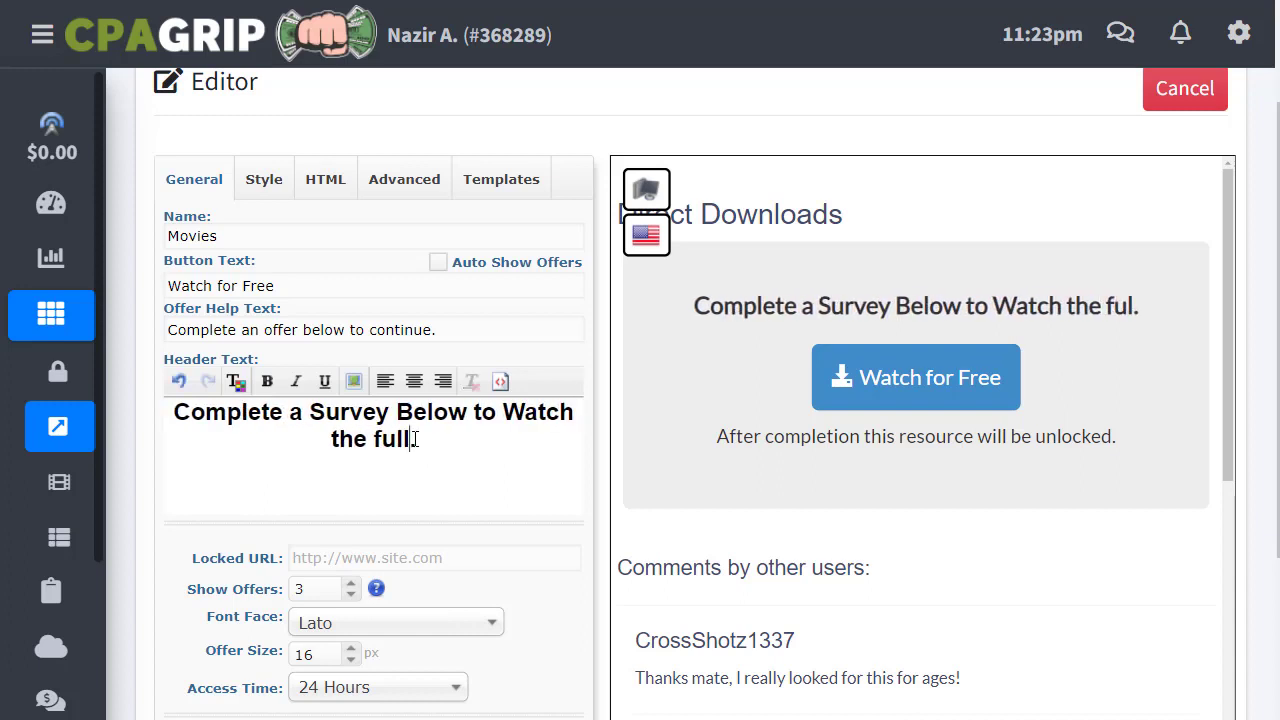
text(vie for )
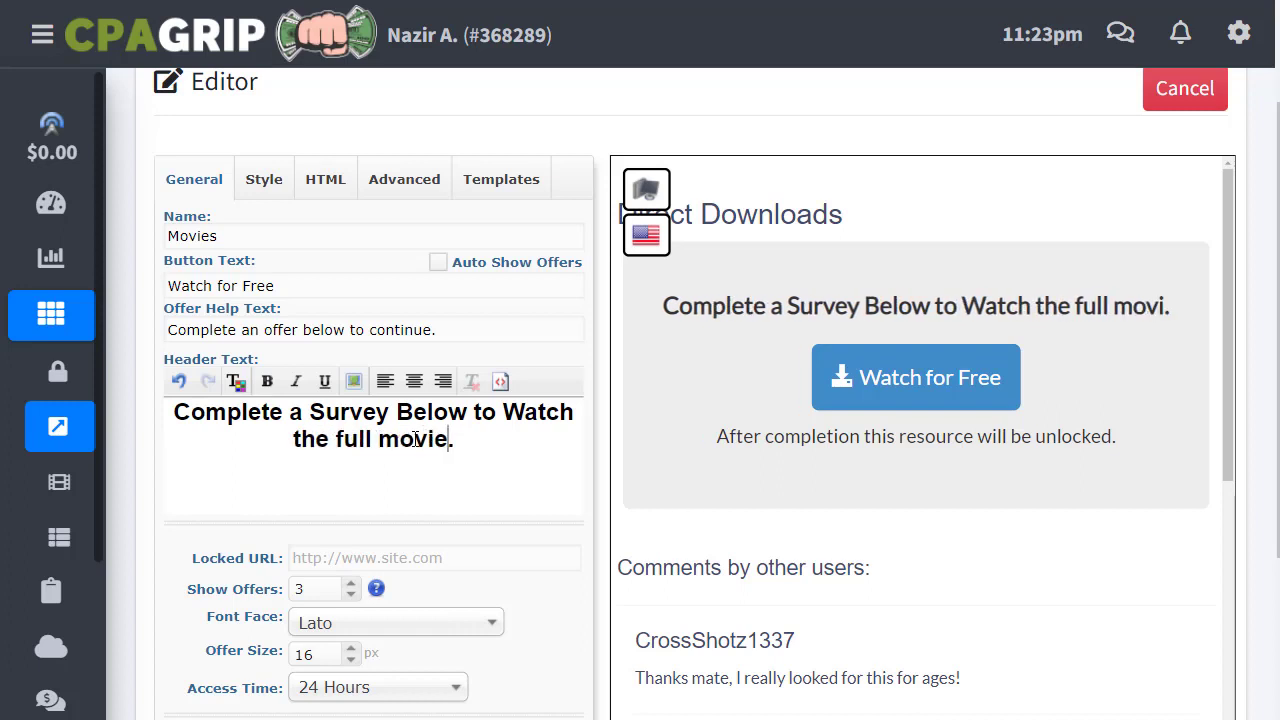
text(free)
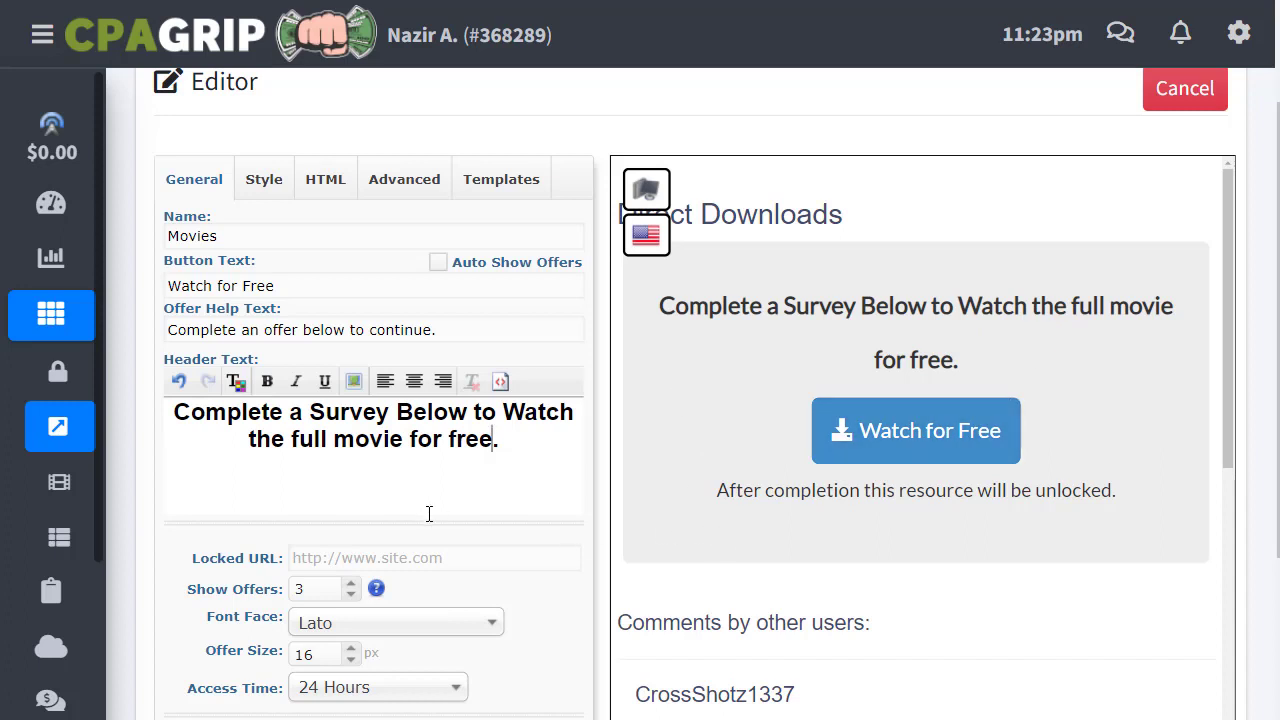
Step: Replace the word "Survey" with "Offer" in the locker's header text
click(338, 557)
drag(306, 590, 272, 591)
double_click(350, 418)
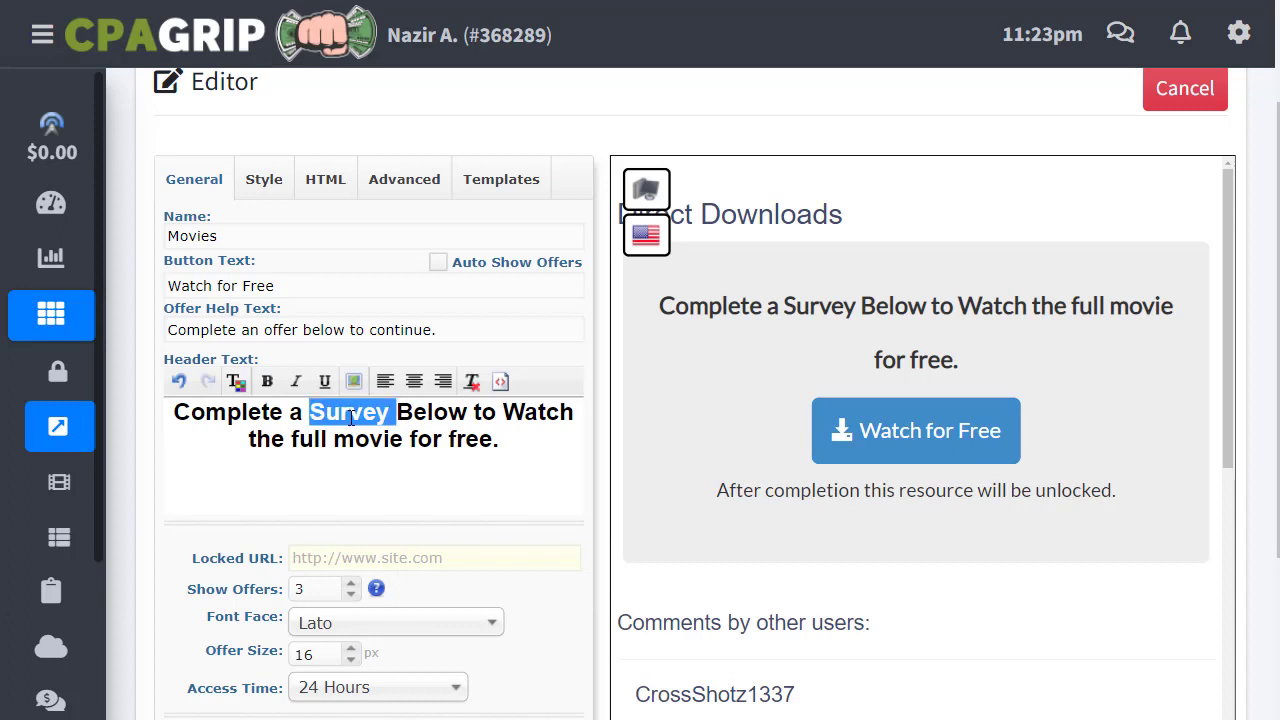
text(Offer)
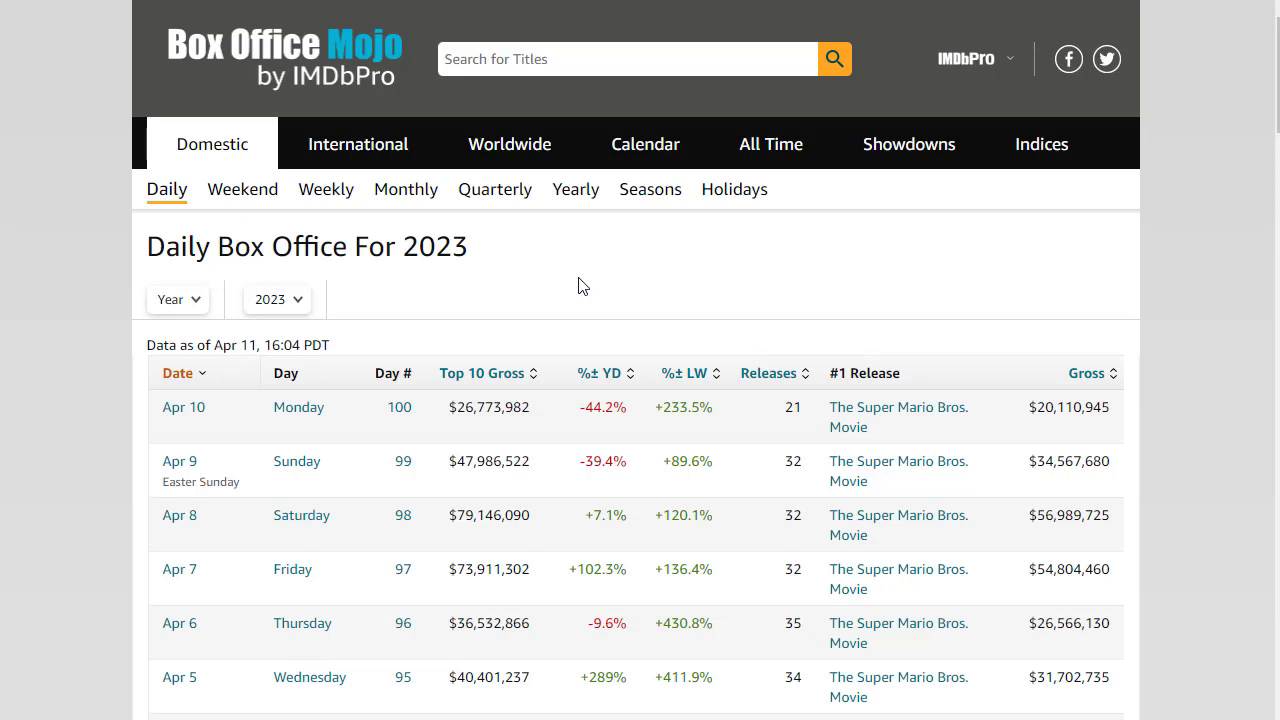
Step: Switch to Box Office Mojo and open the all-time Top Lifetime Grosses chart
click(576, 187)
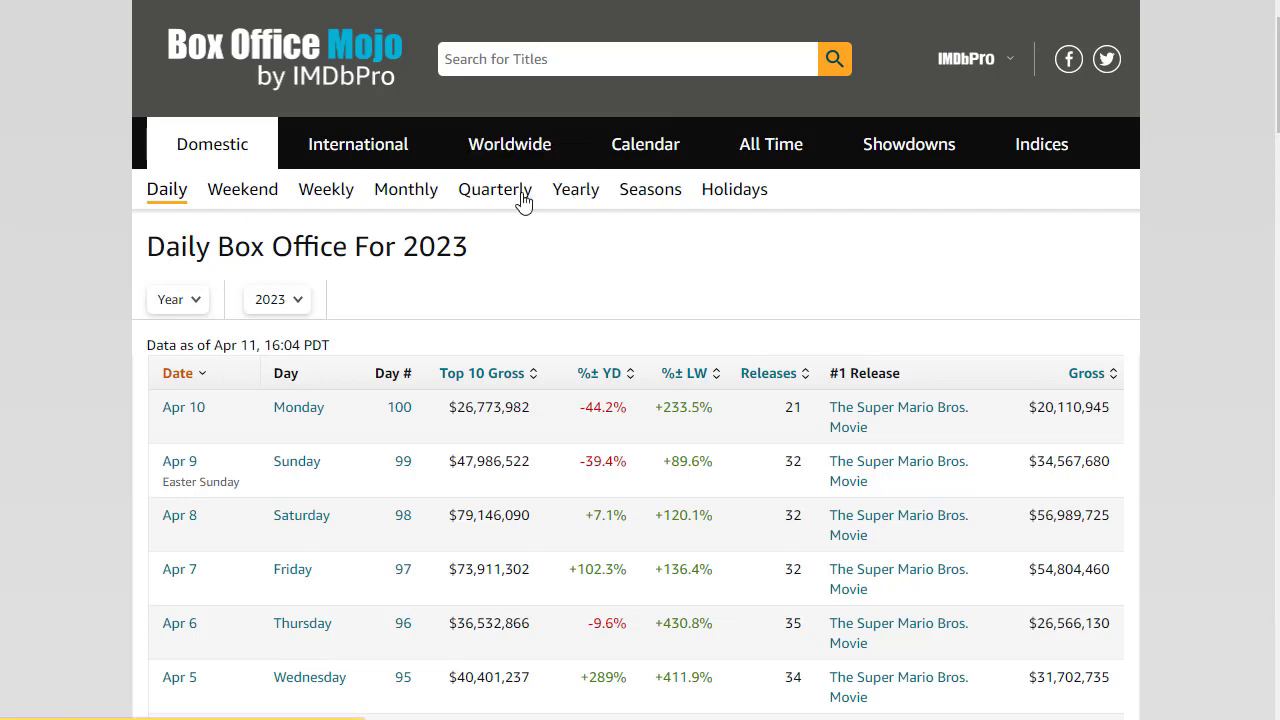
click(771, 145)
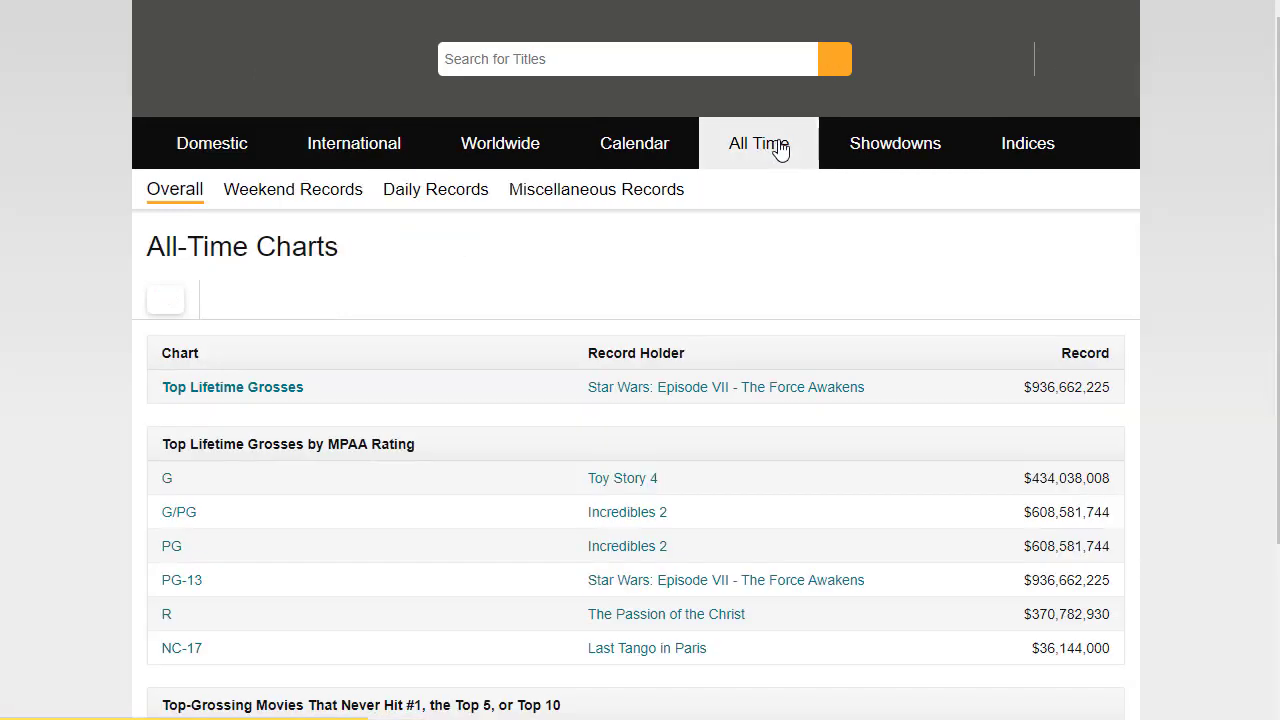
click(248, 392)
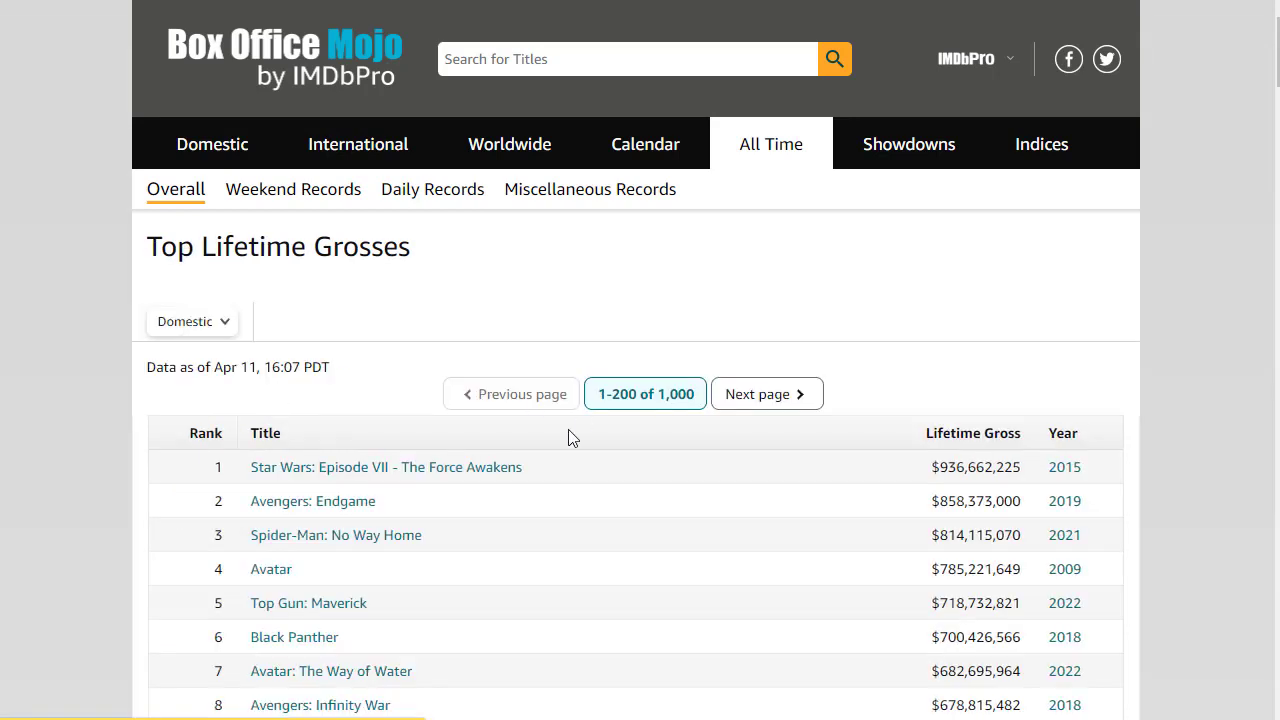
Step: Examine the ten highest-grossing titles, from Star Wars: Episode VII - The Force Awakens to Jurassic World
scroll(640, 400, down, 3)
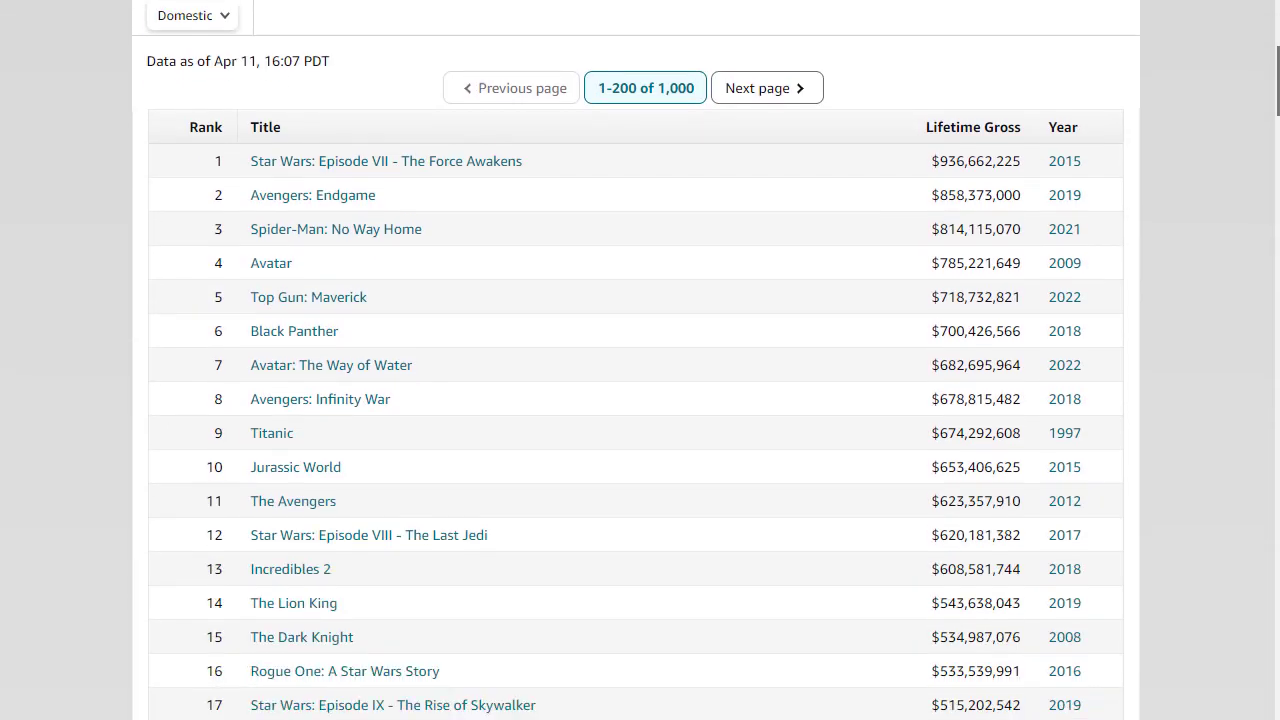
click(400, 167)
click(341, 166)
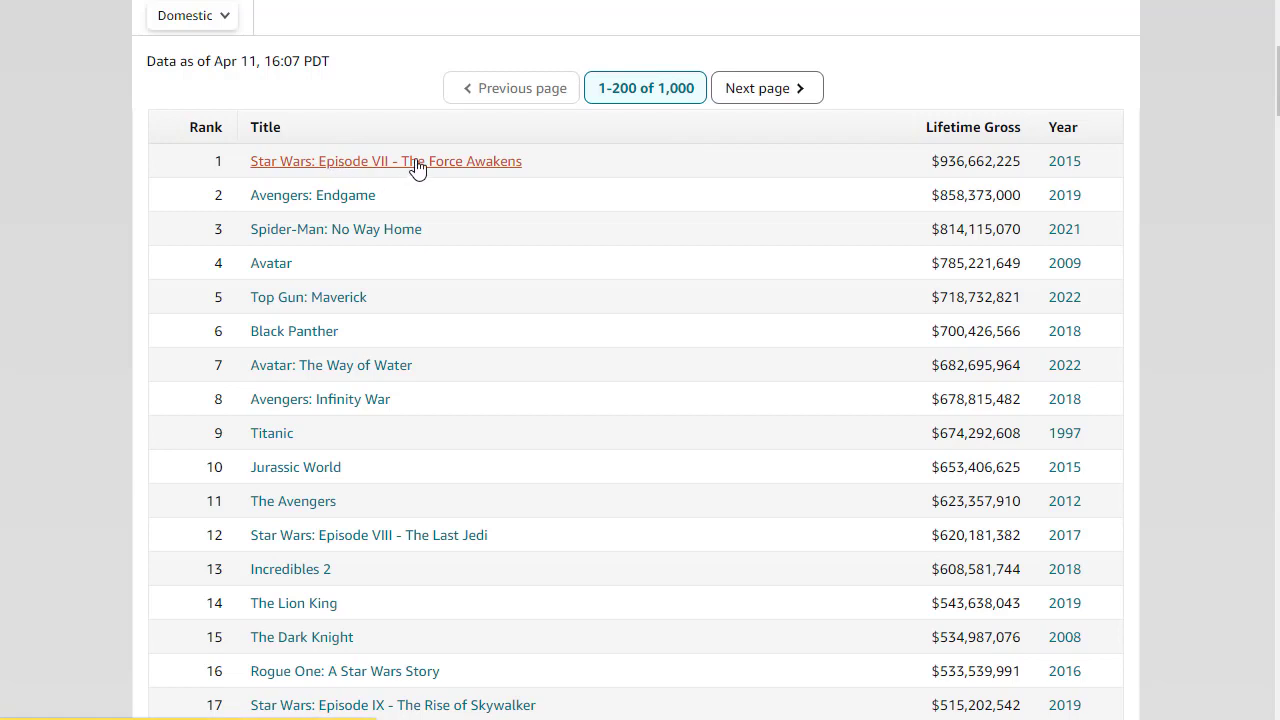
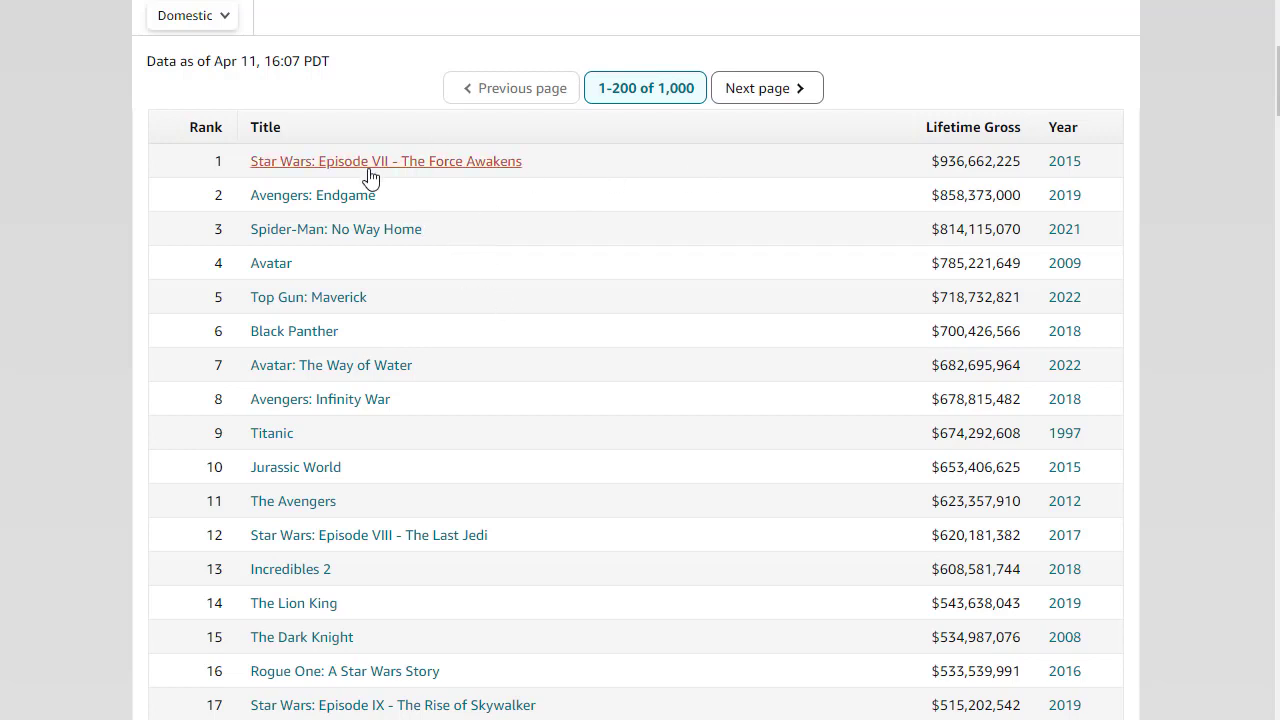
drag(214, 162, 380, 474)
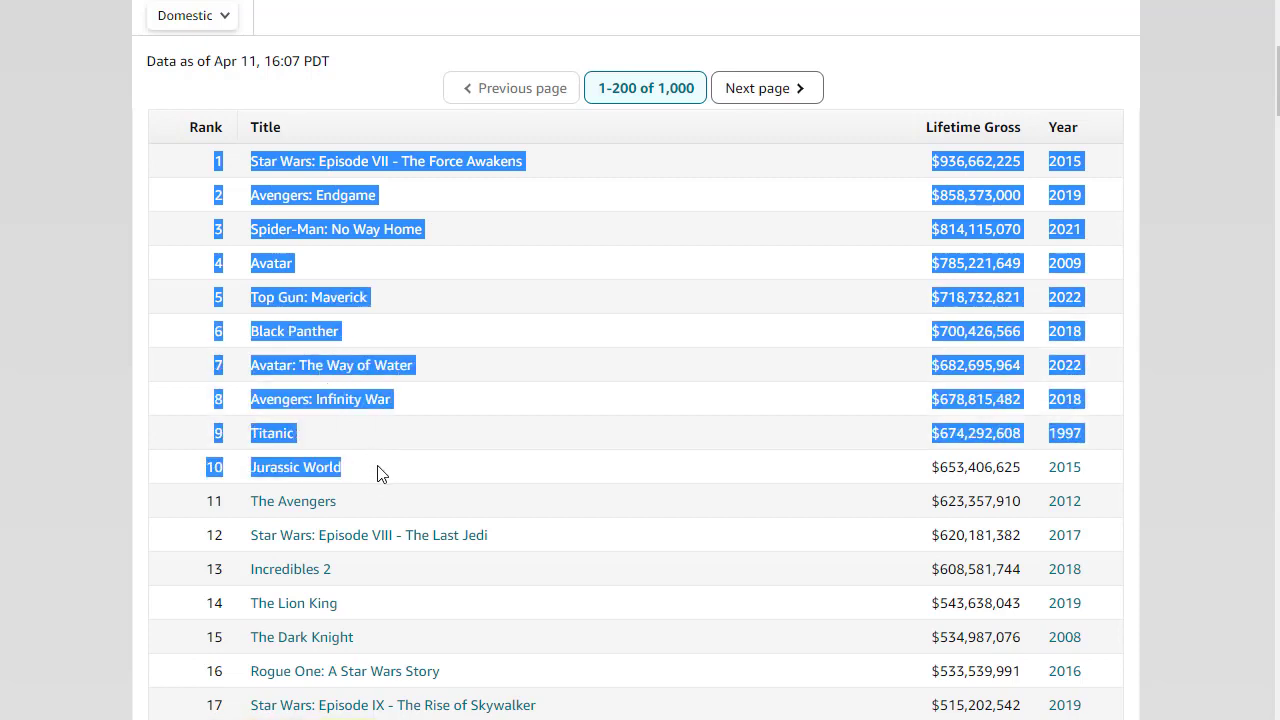
click(561, 35)
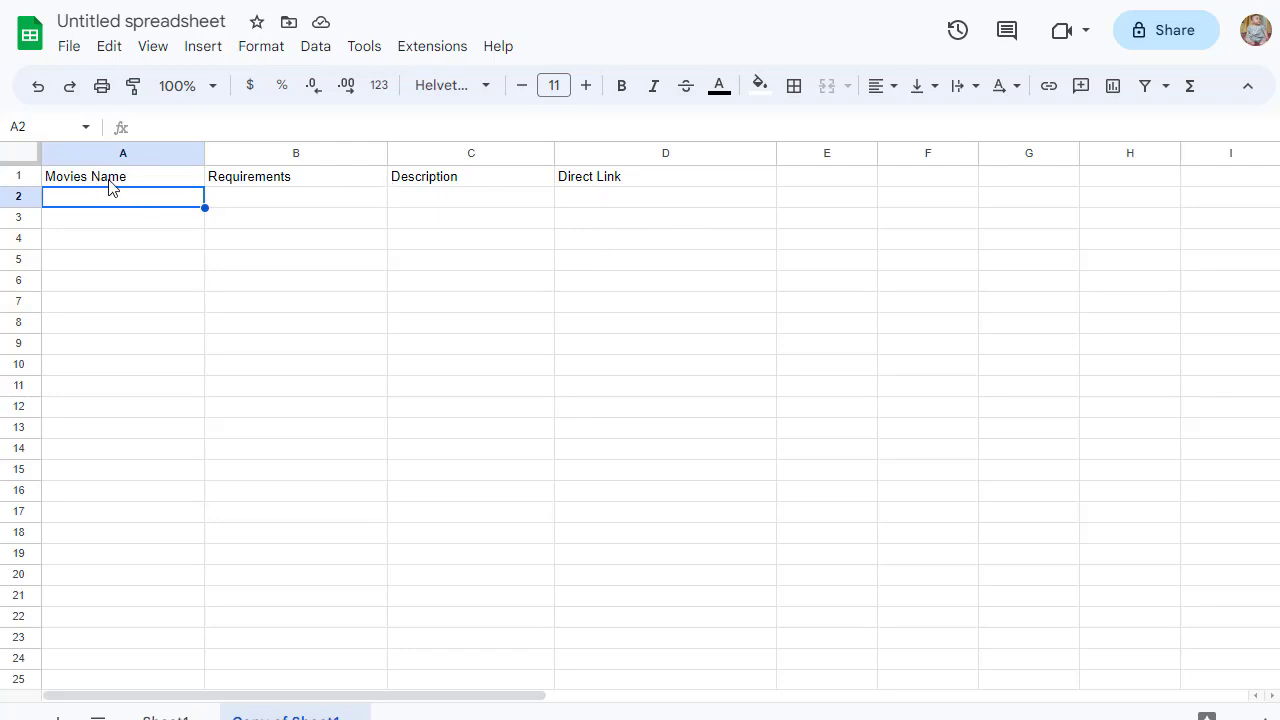
Step: In the Google Sheets spreadsheet, examine the Movies Name, Requirements, Description and Direct Link columns planned for the movie list
click(300, 184)
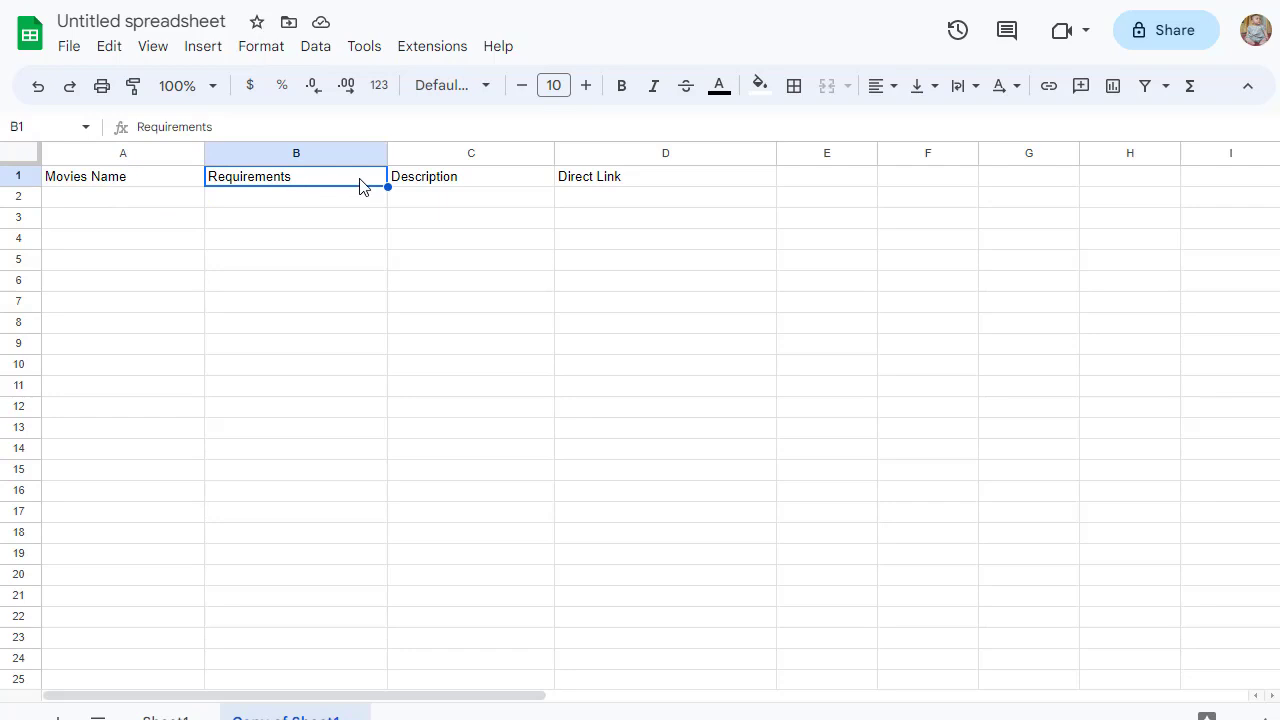
click(447, 188)
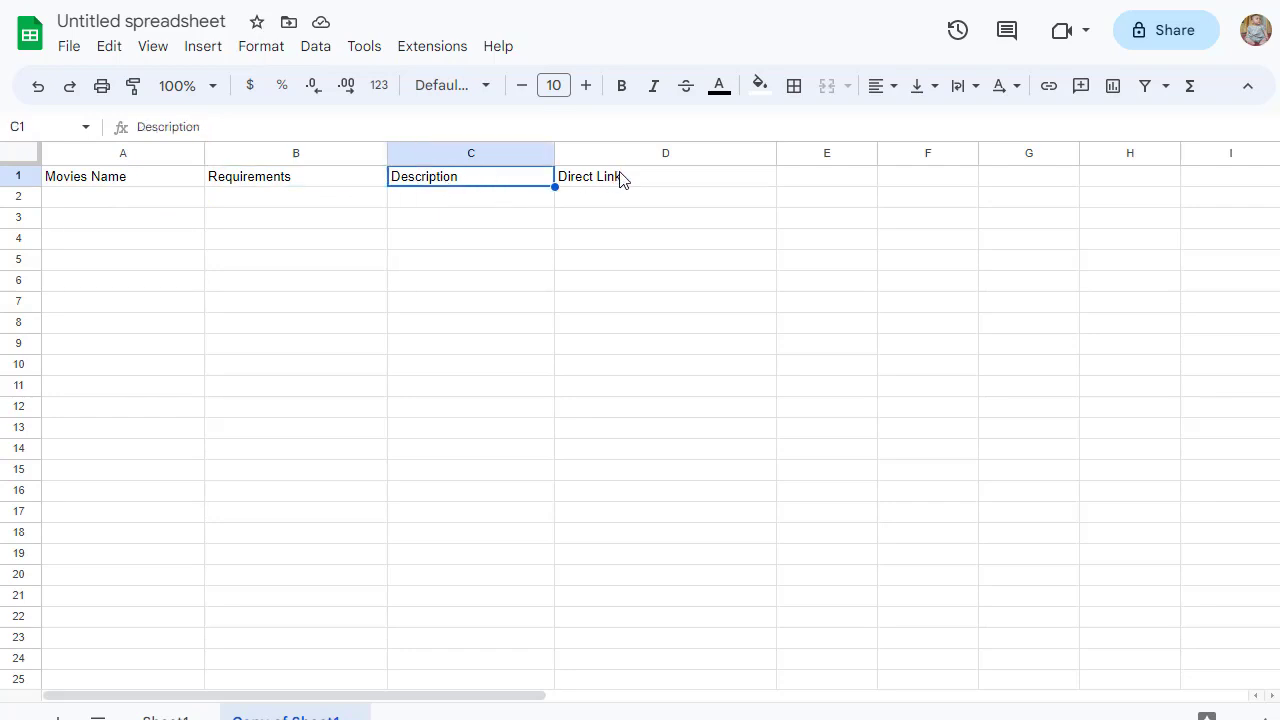
click(620, 178)
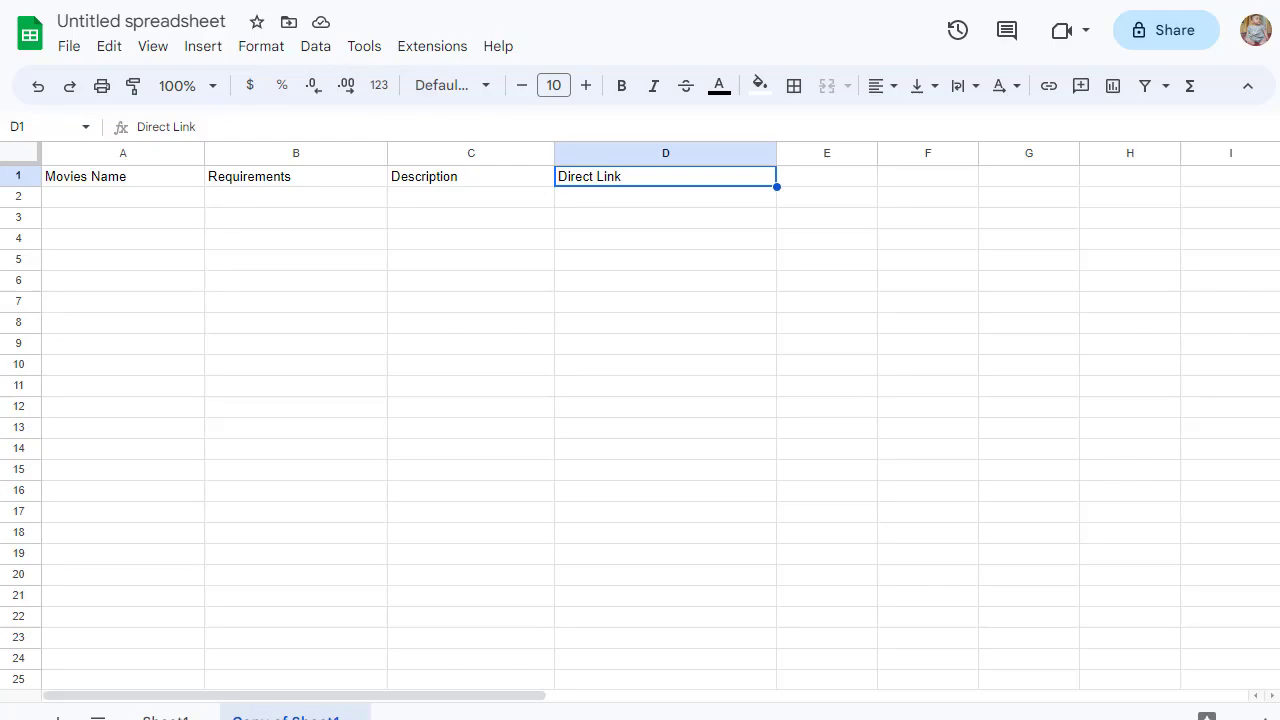
key(alt+Tab)
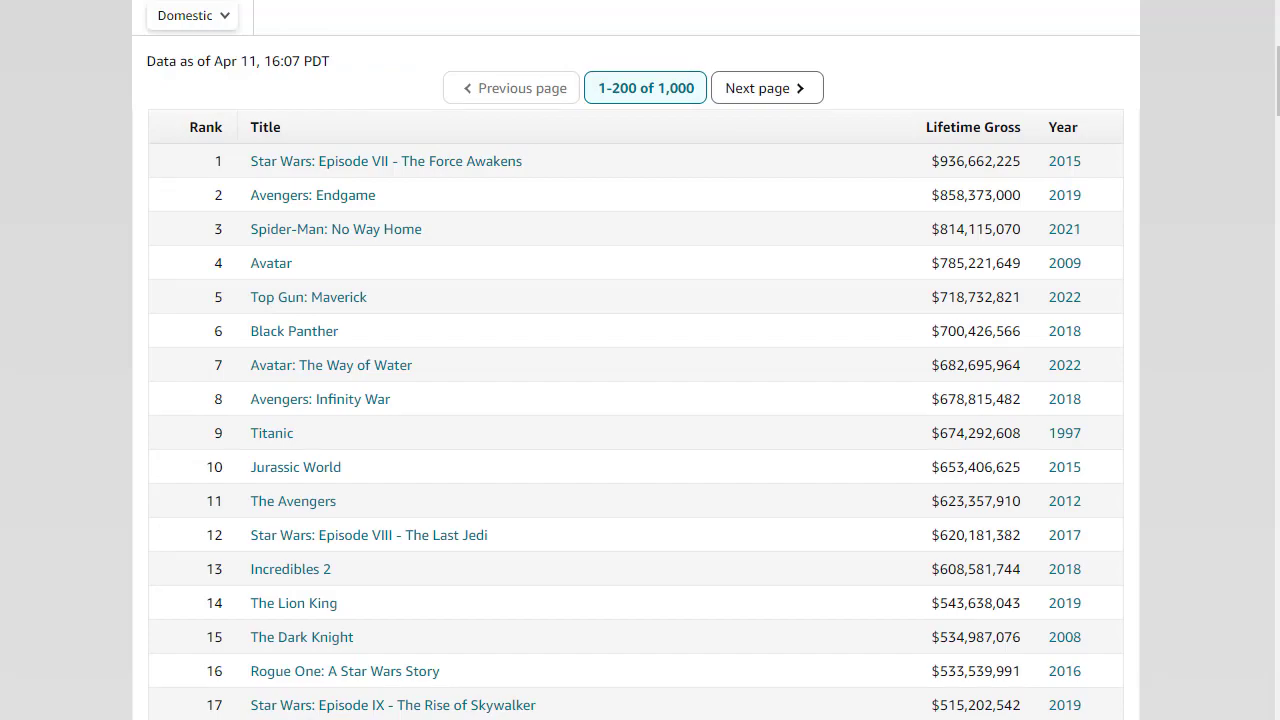
key(alt+Tab)
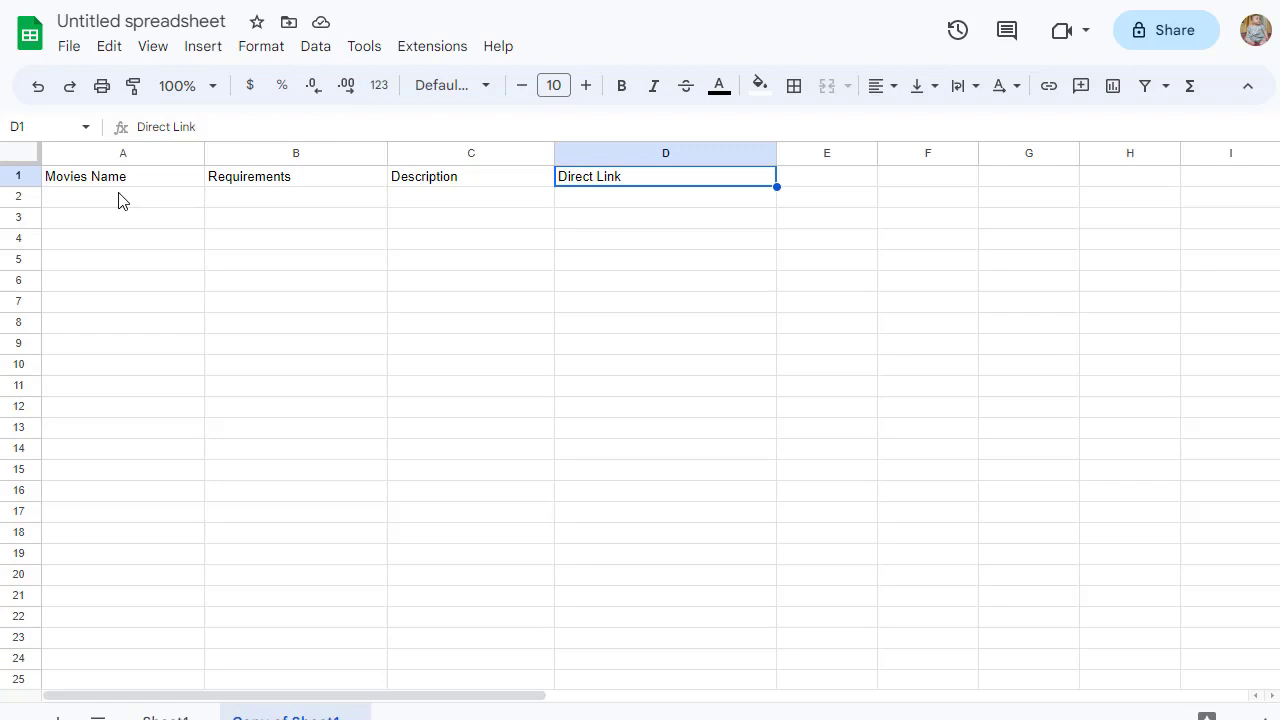
drag(118, 200, 117, 226)
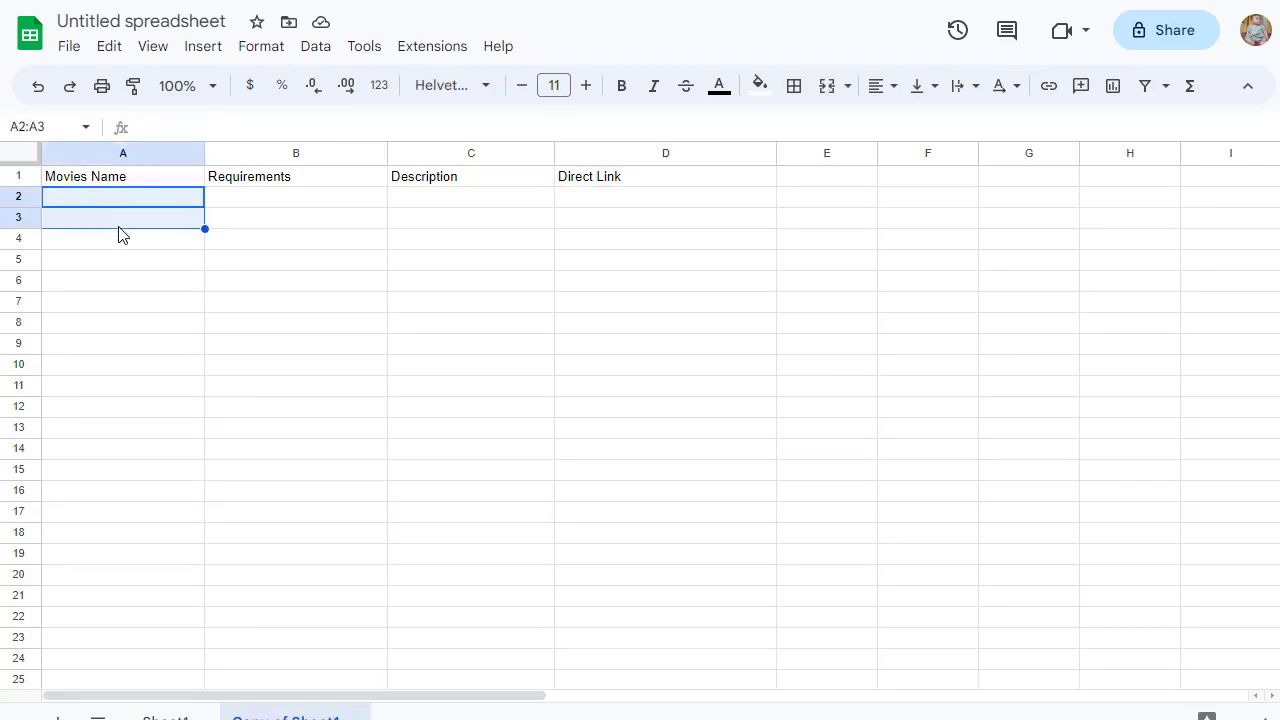
click(282, 197)
click(499, 176)
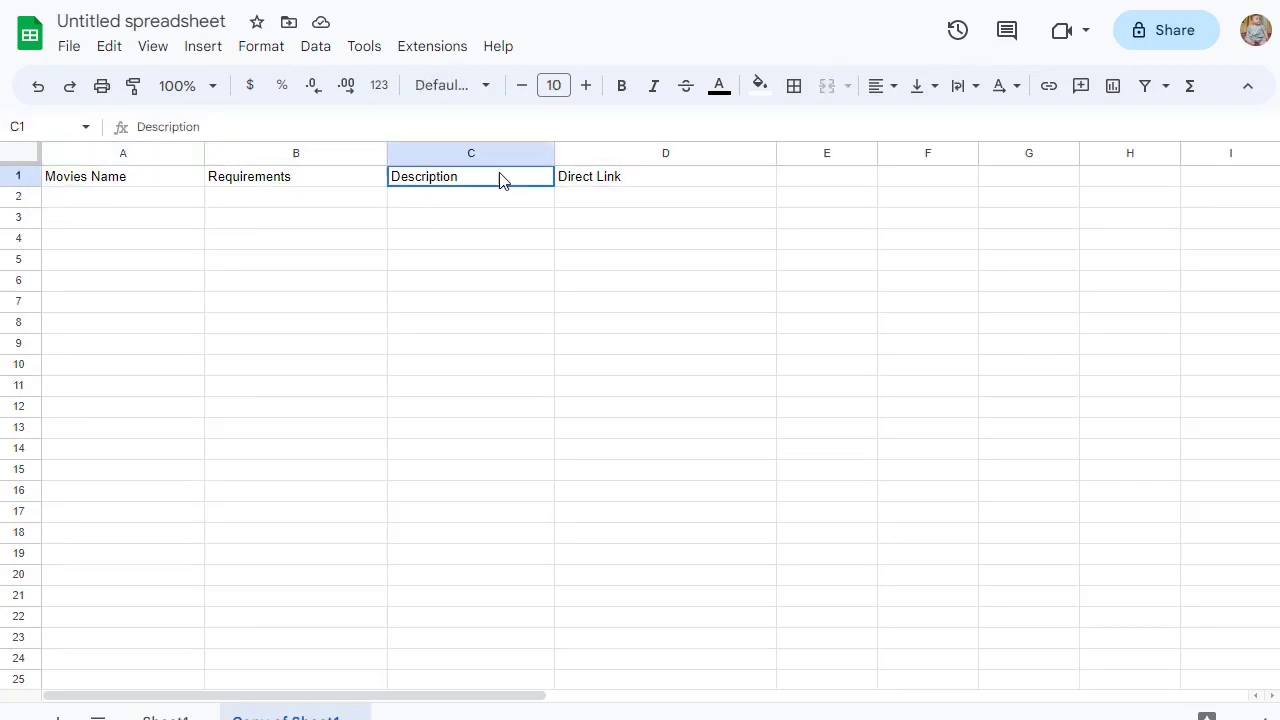
click(640, 198)
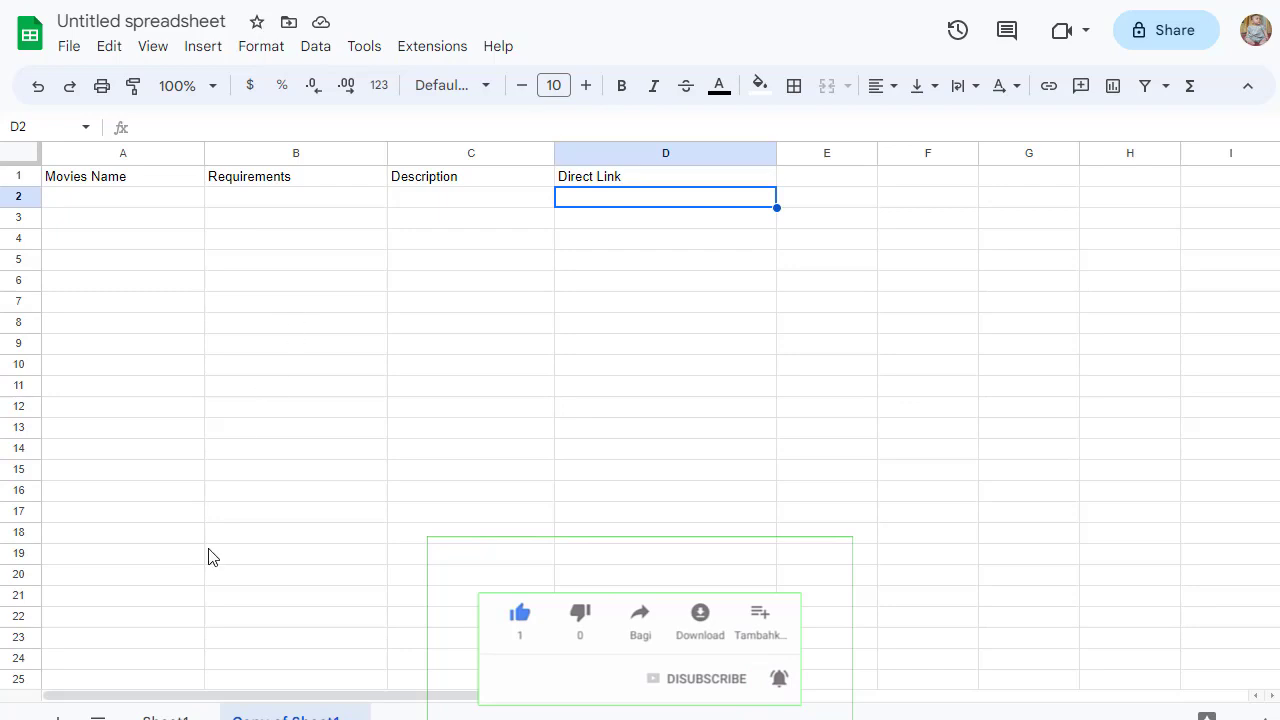
Step: Open Sheet1 and look over the John Wick: Chapter 4 row up to its Direct Link cell
click(219, 710)
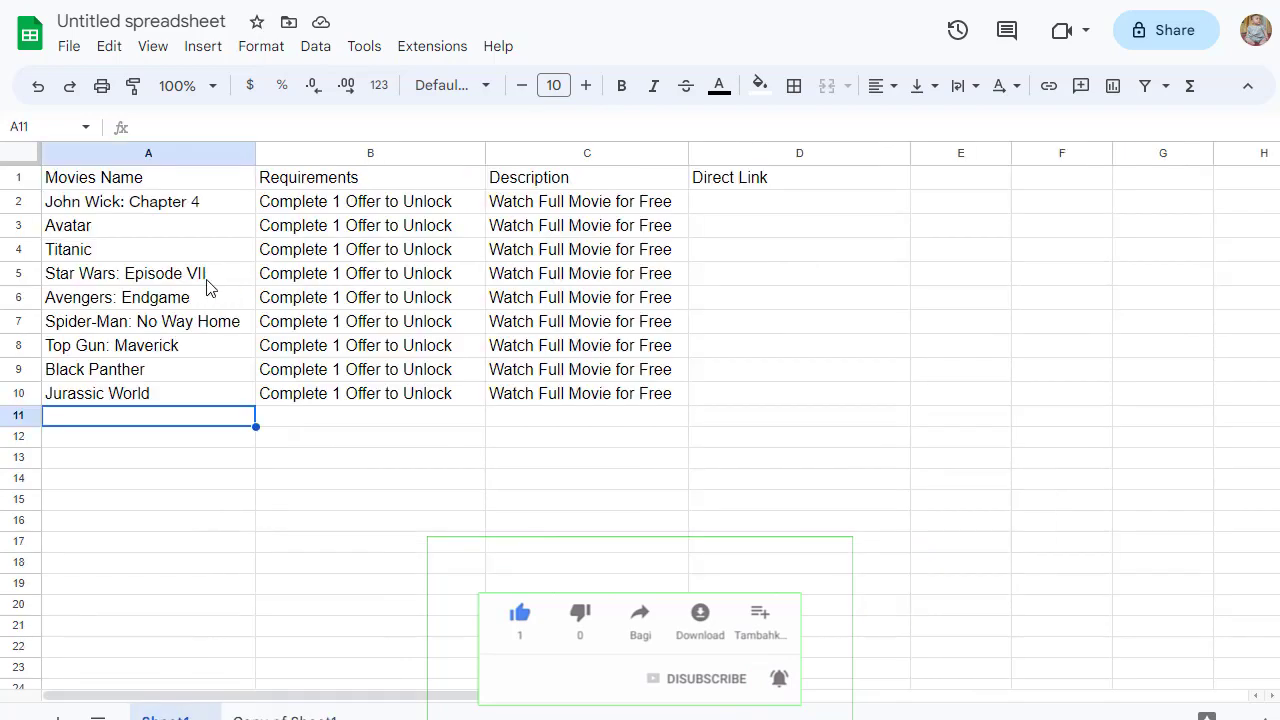
click(117, 211)
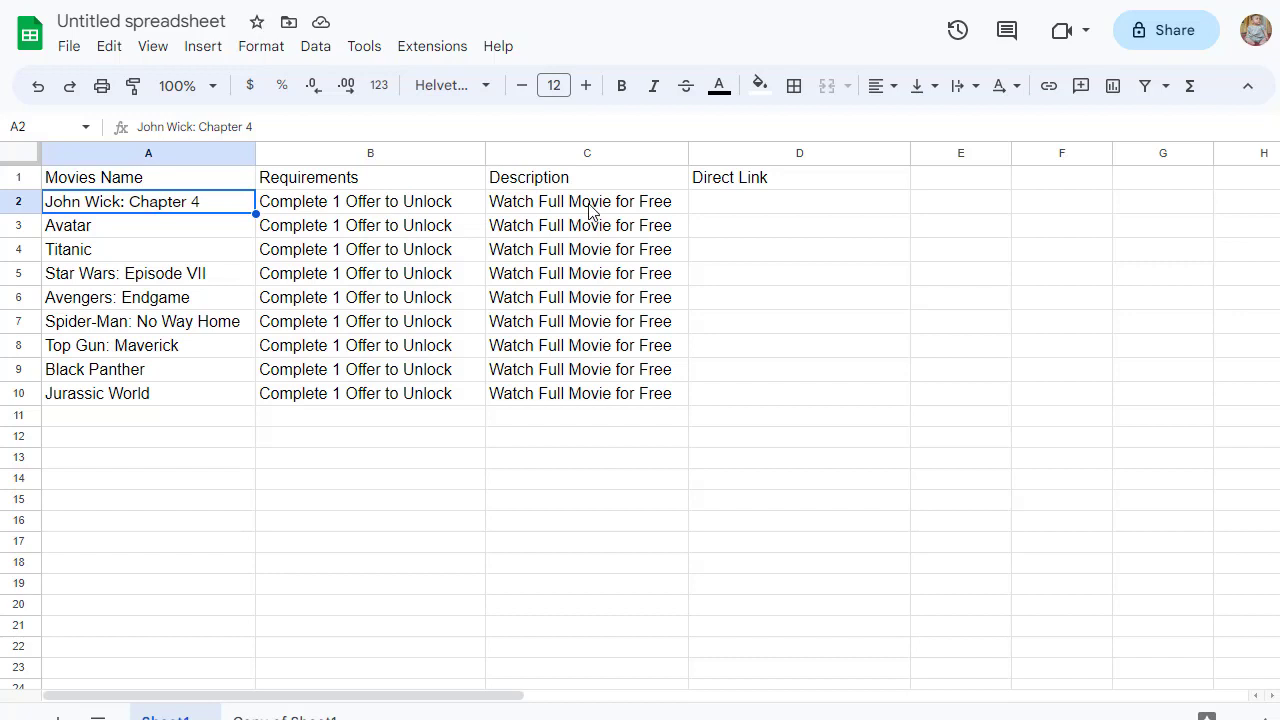
click(767, 206)
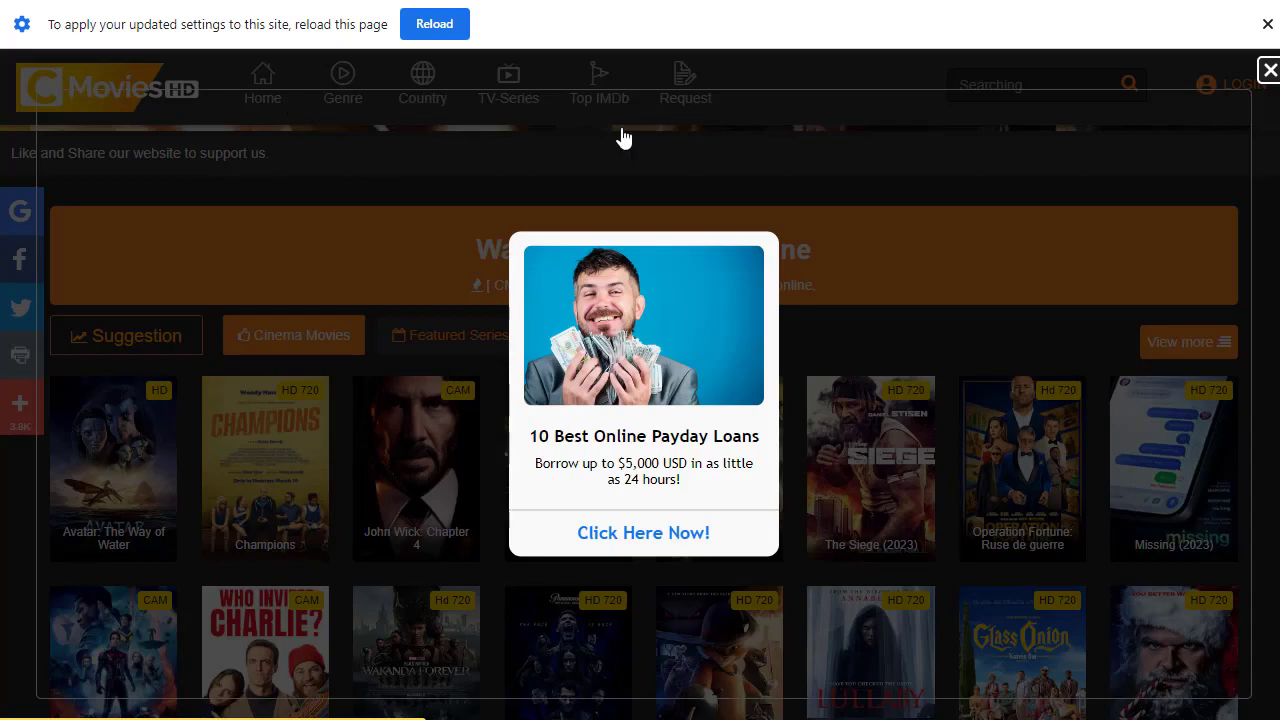
Step: On the CMoviesHD site, dismiss the pop-up ads and browse the suggested movies, latest movies and TV series
click(1269, 69)
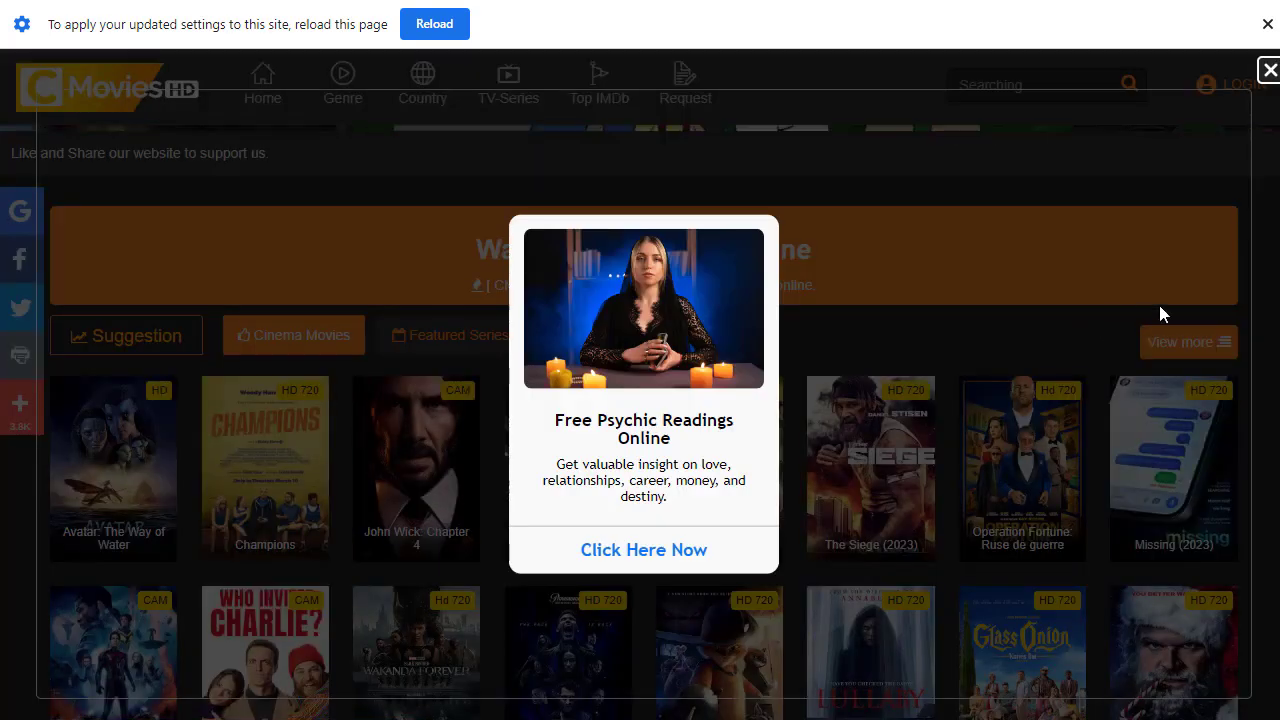
click(1269, 70)
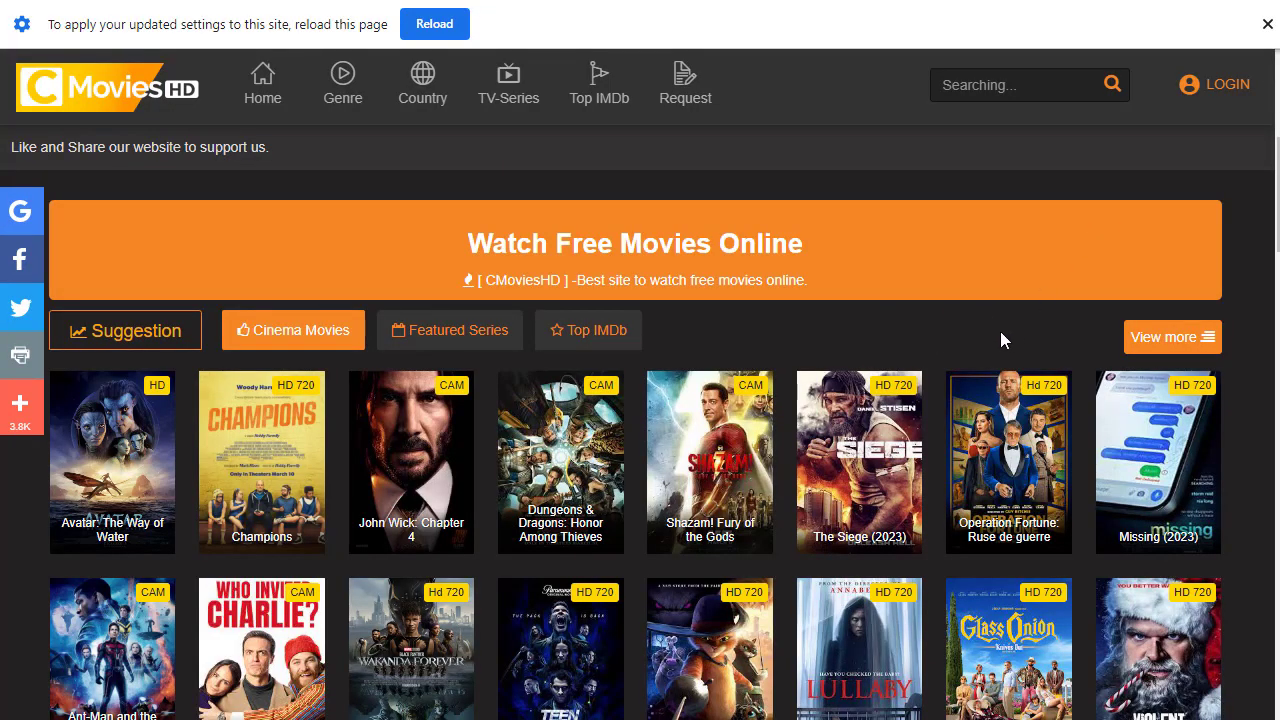
click(1249, 373)
scroll(1268, 236, down, 5)
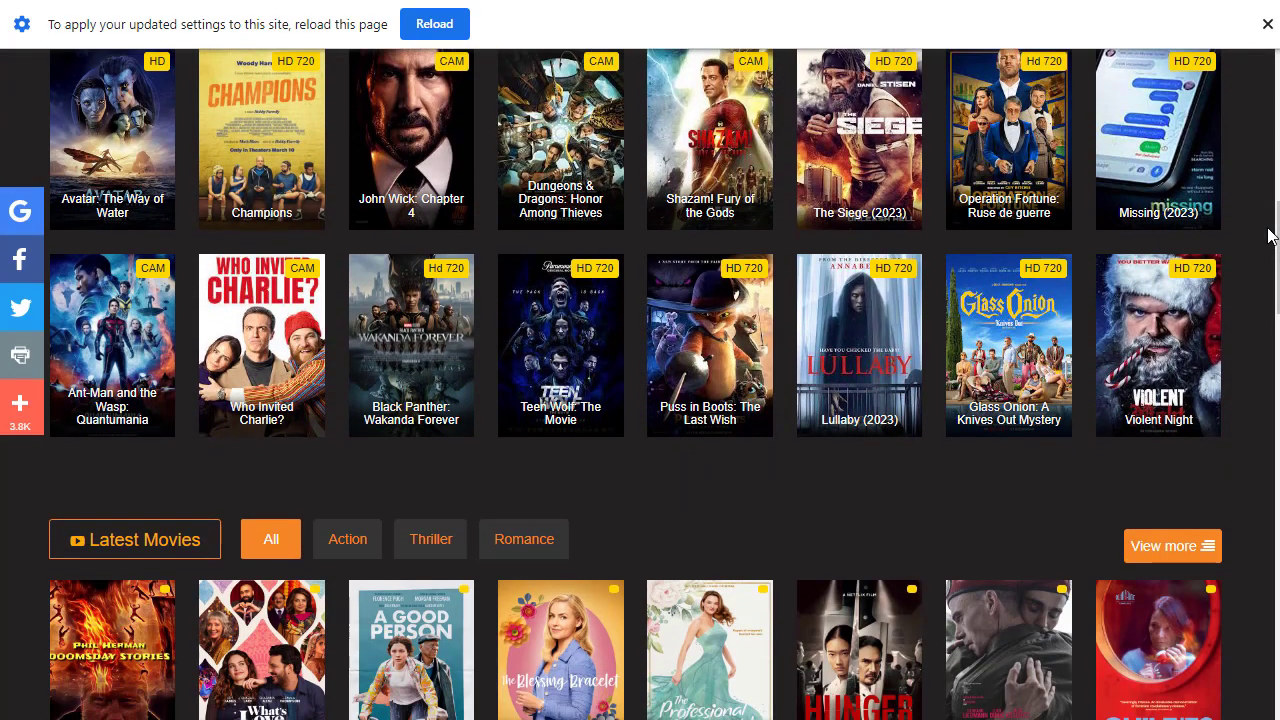
scroll(1268, 236, down, 6)
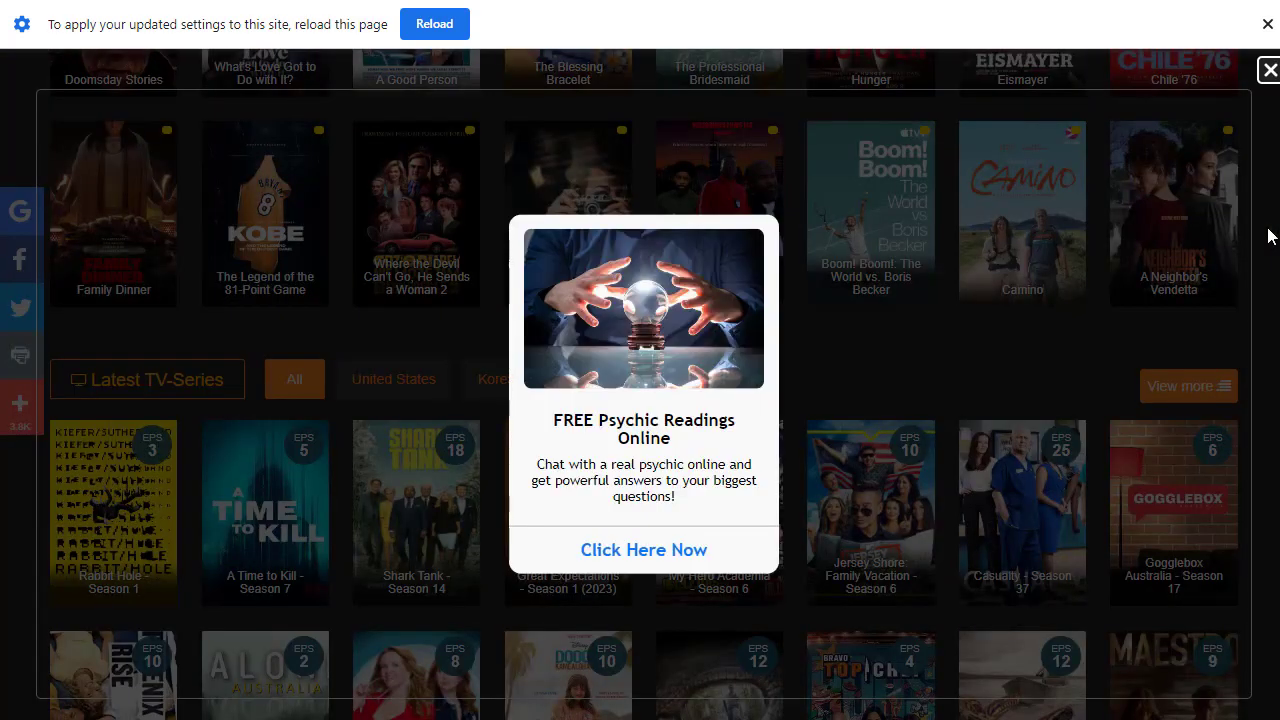
click(1270, 70)
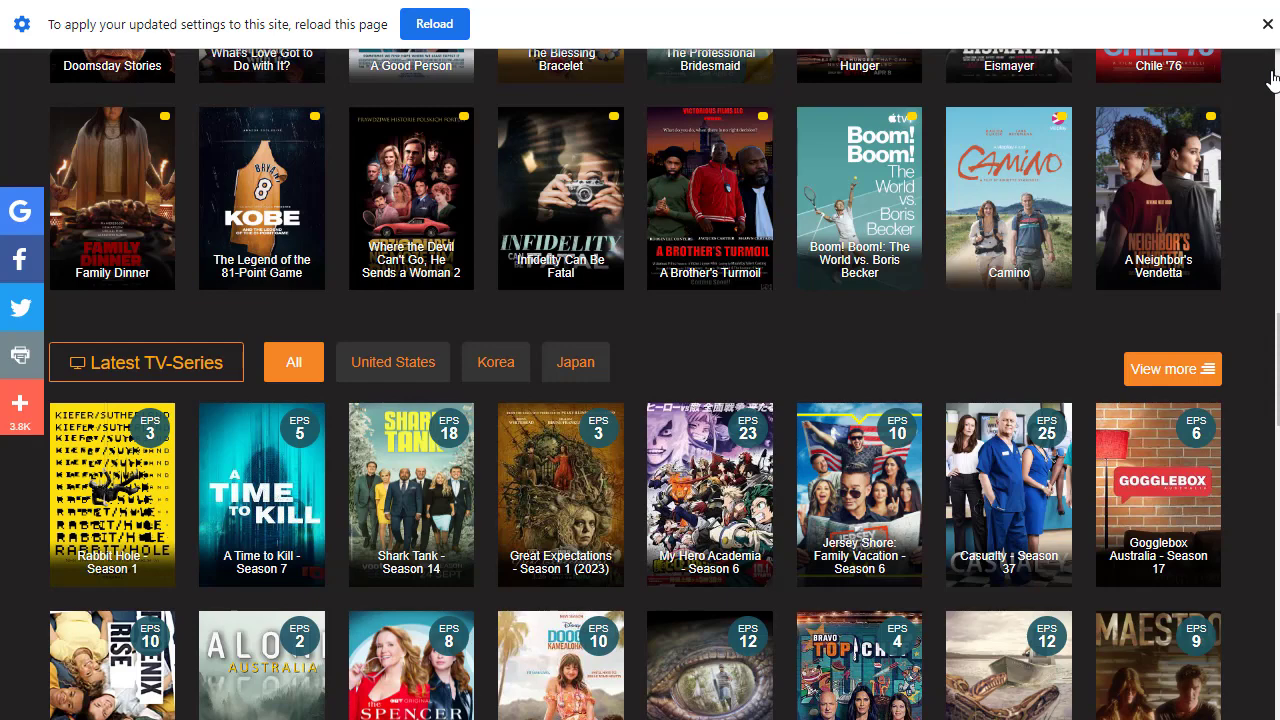
Step: Open the John Wick: Chapter 4 page from the suggested cinema movies
scroll(1272, 80, up, 7)
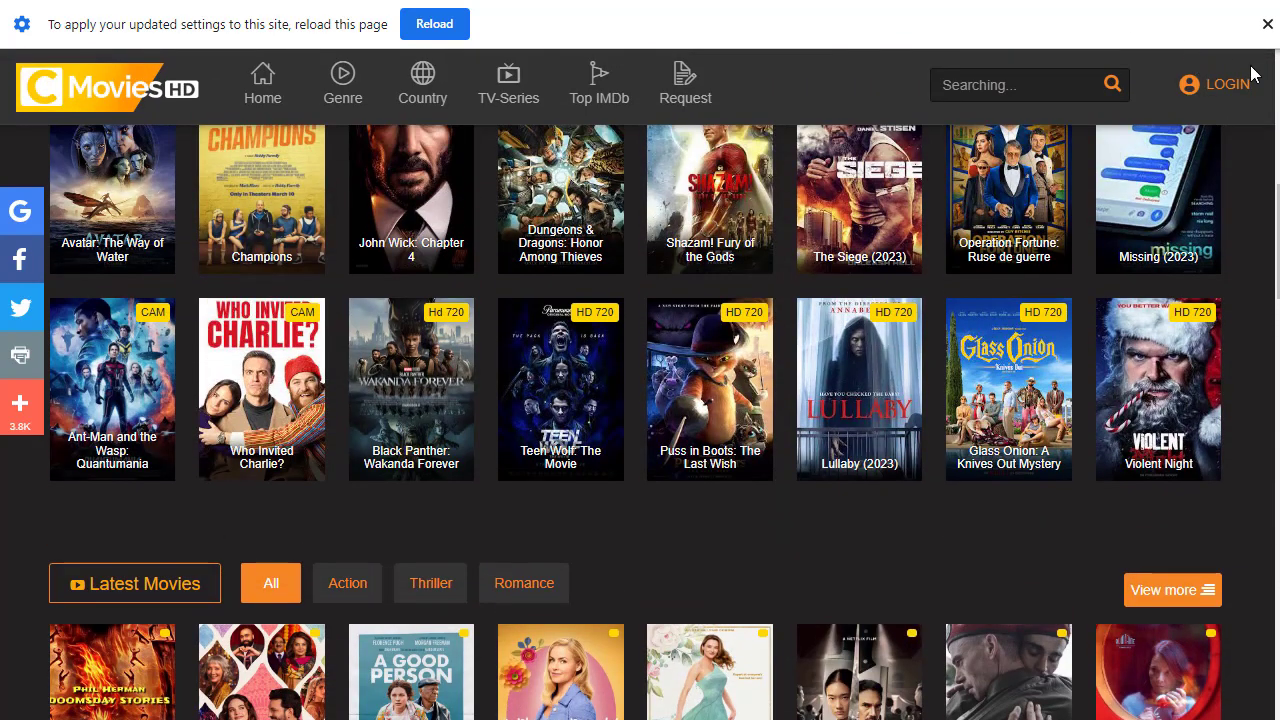
scroll(1255, 78, up, 2)
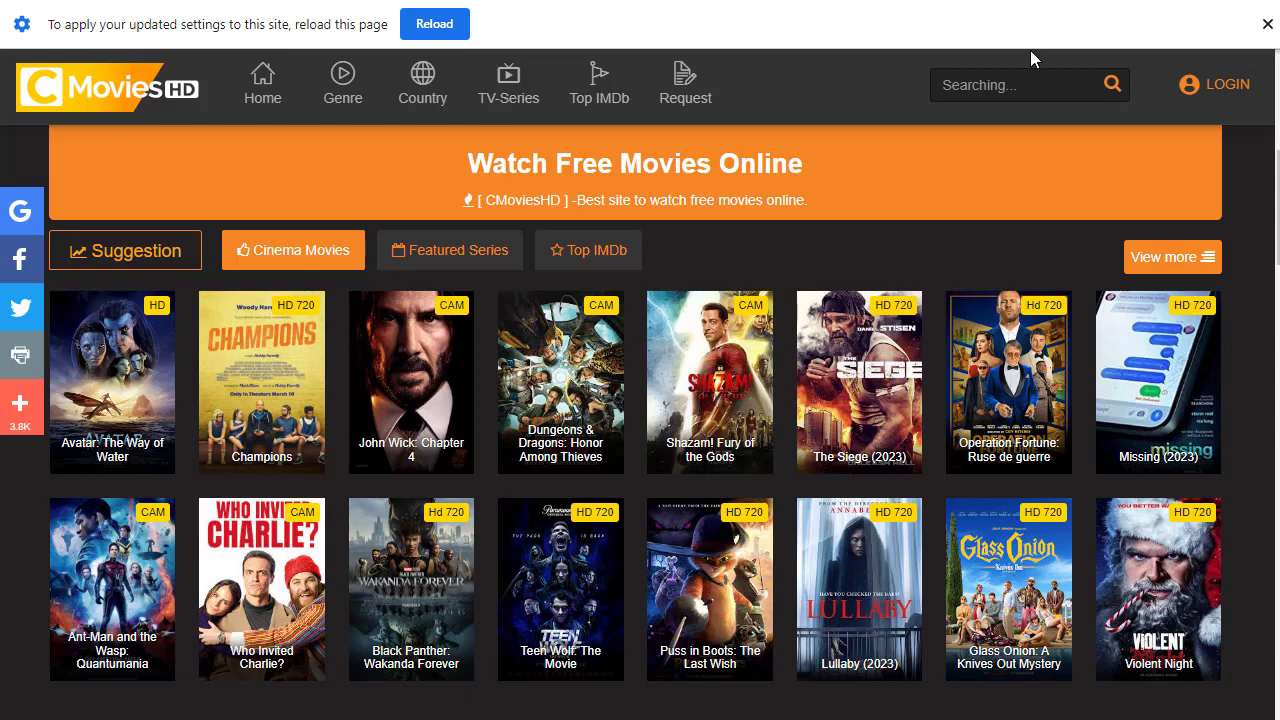
click(439, 404)
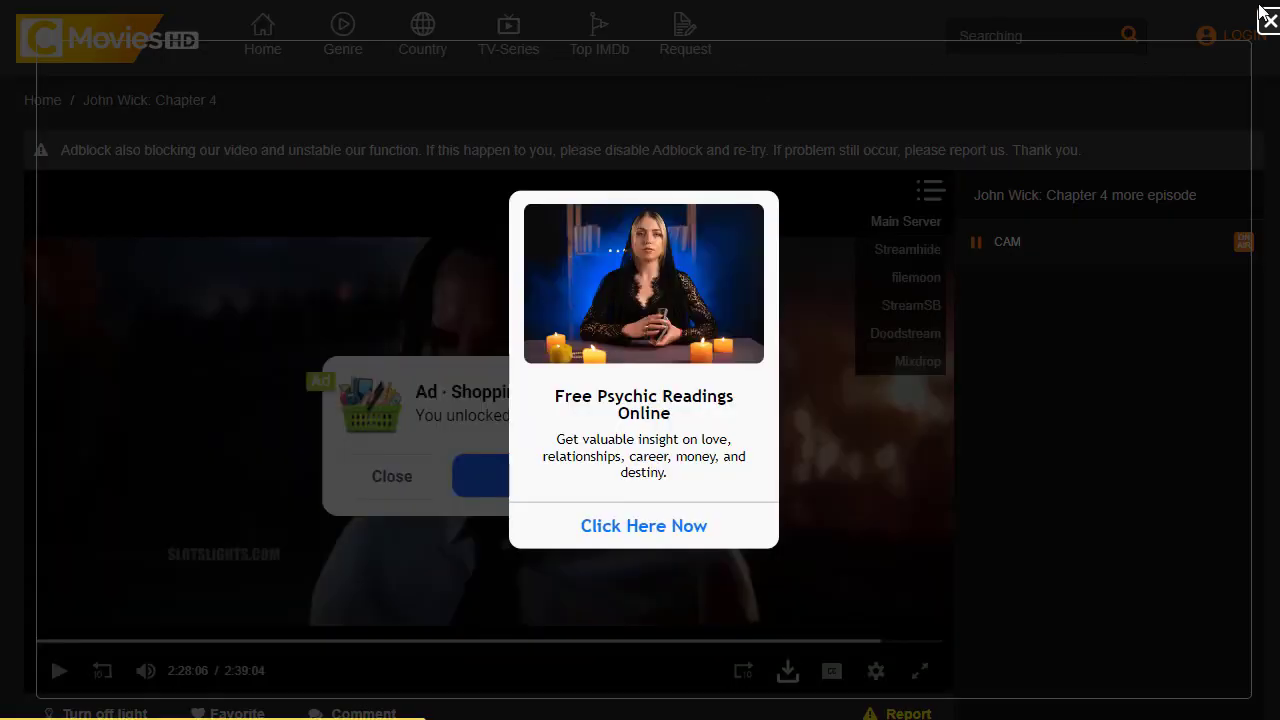
Step: Copy the John Wick: Chapter 4 page address from CMoviesHD and paste it as the Locked URL in the CPAGrip editor
click(1269, 21)
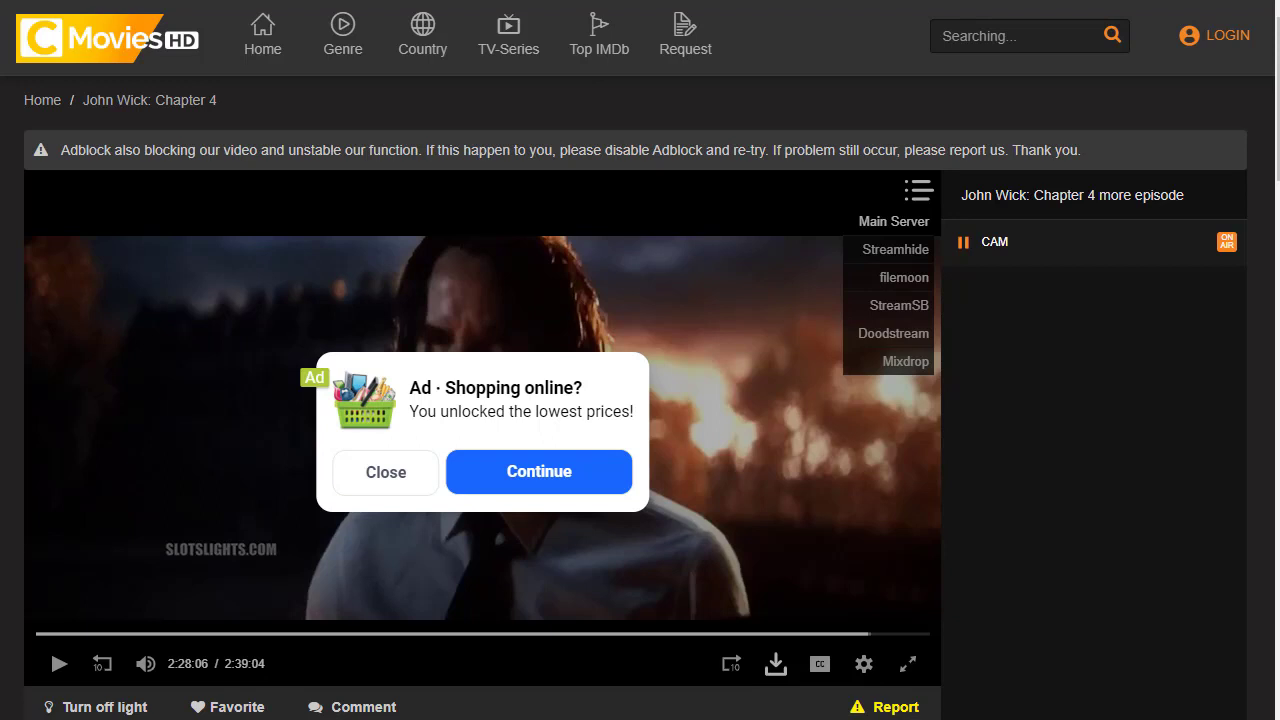
right_click(445, 0)
click(517, 65)
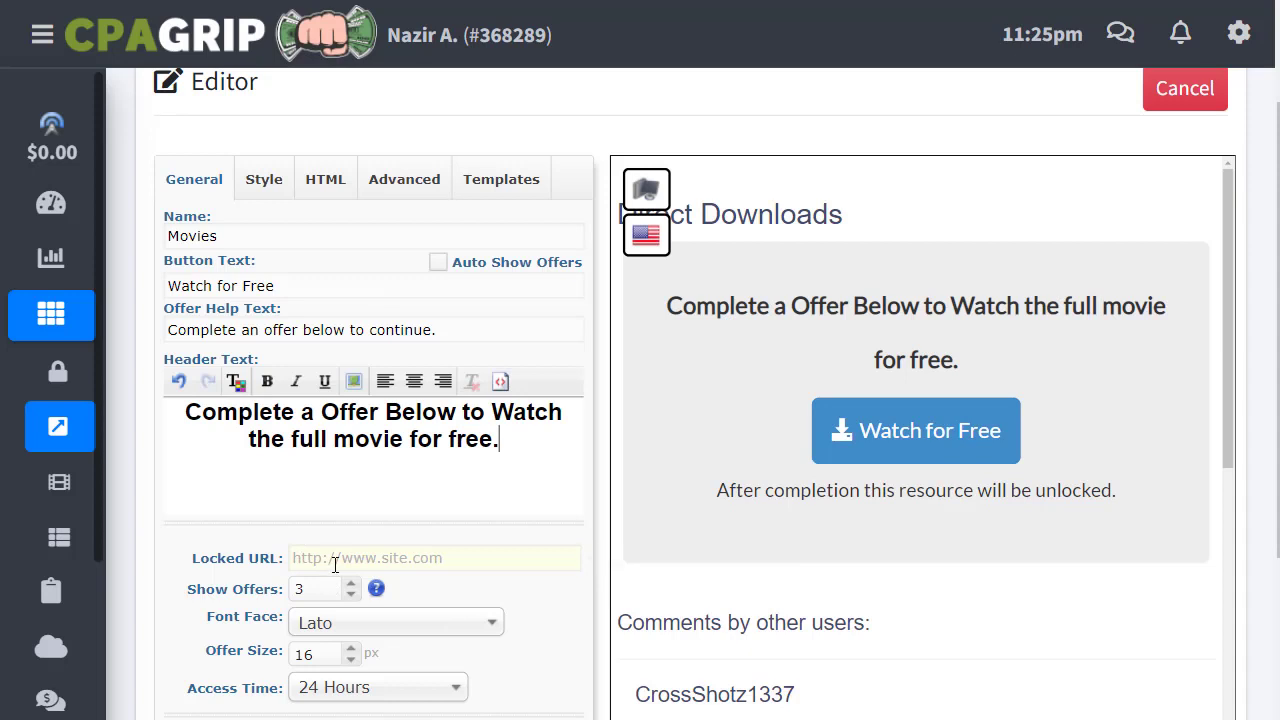
click(336, 562)
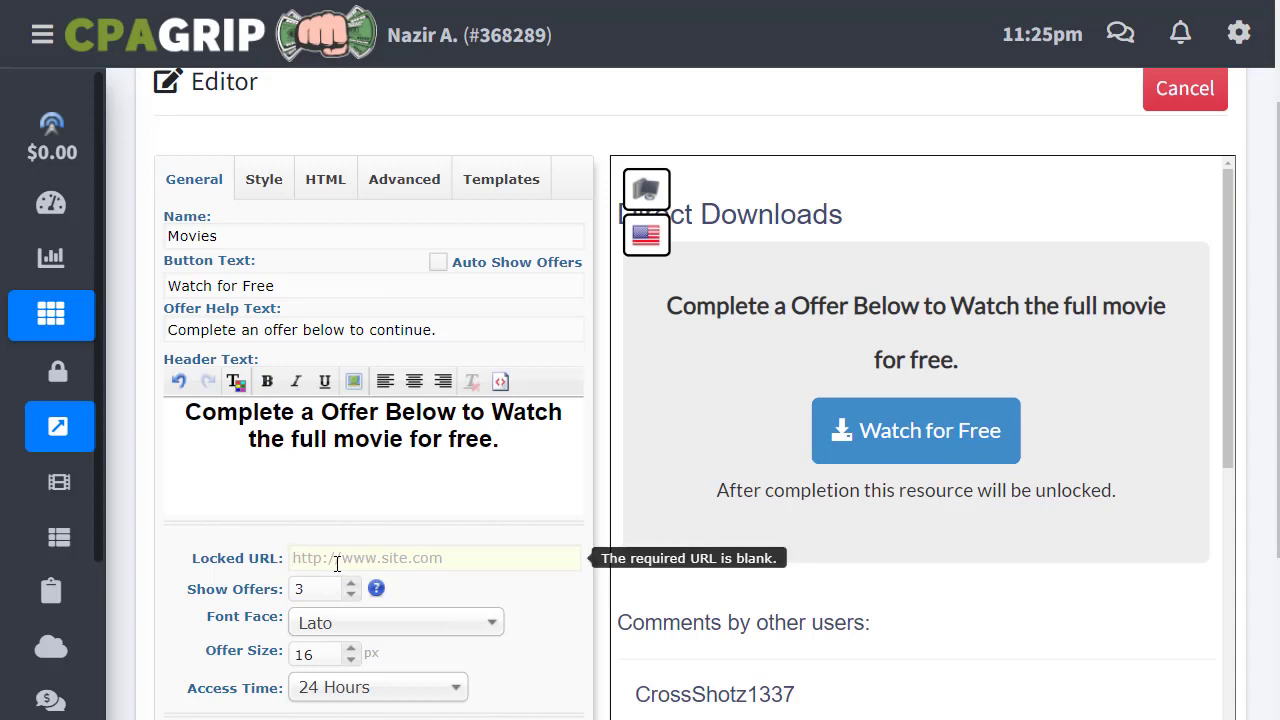
key(ctrl+v)
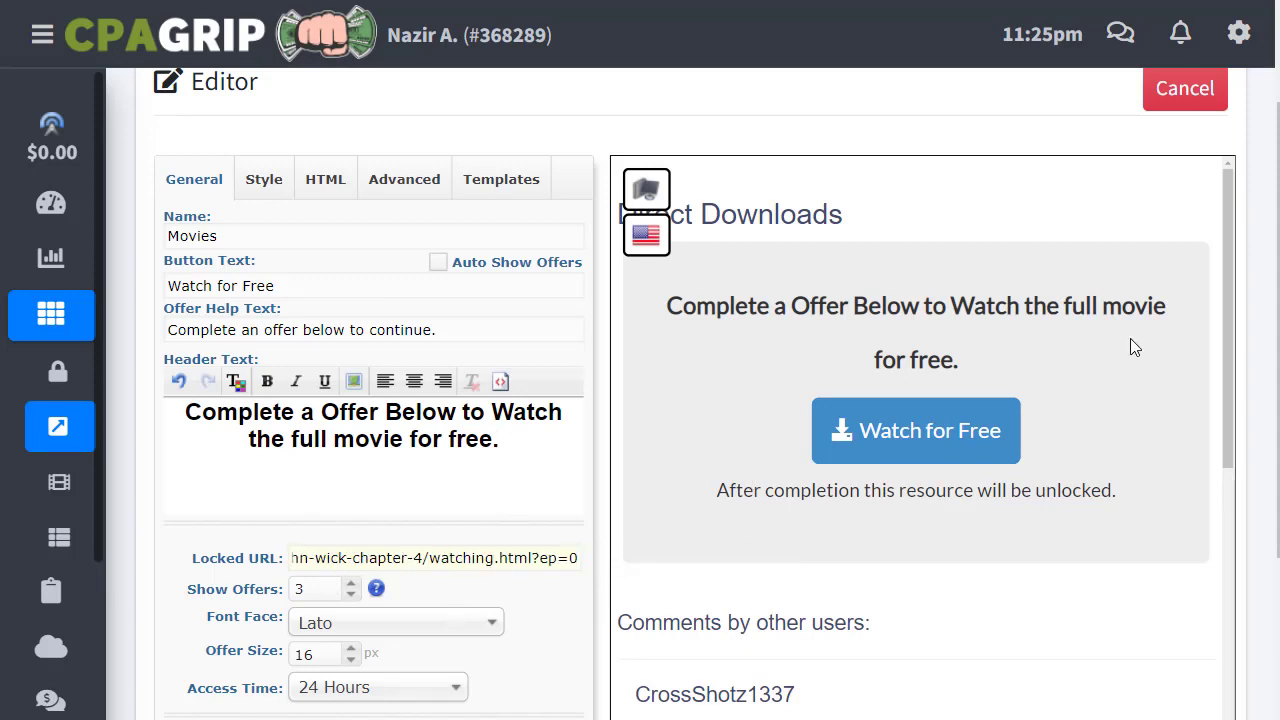
Step: Set the Movies locker's Access Time to Forever and save the locker
scroll(1170, 350, down, 2)
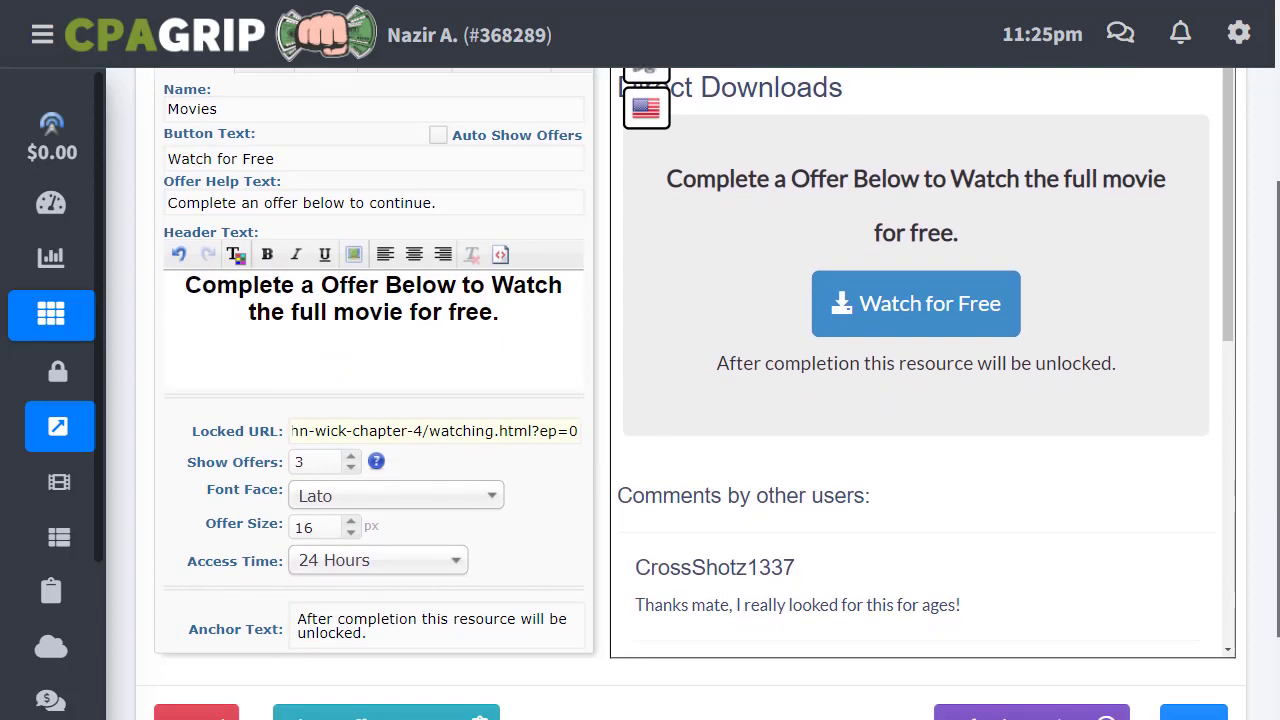
click(443, 545)
scroll(456, 435, up, 3)
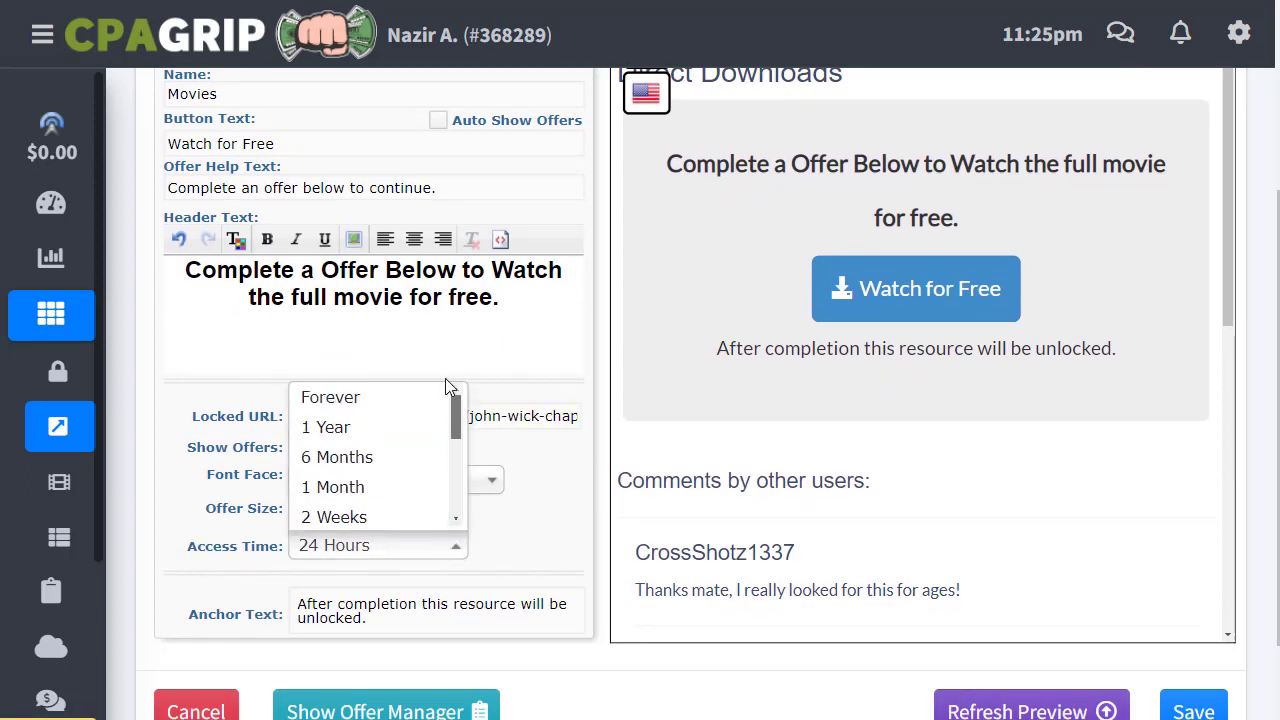
click(394, 400)
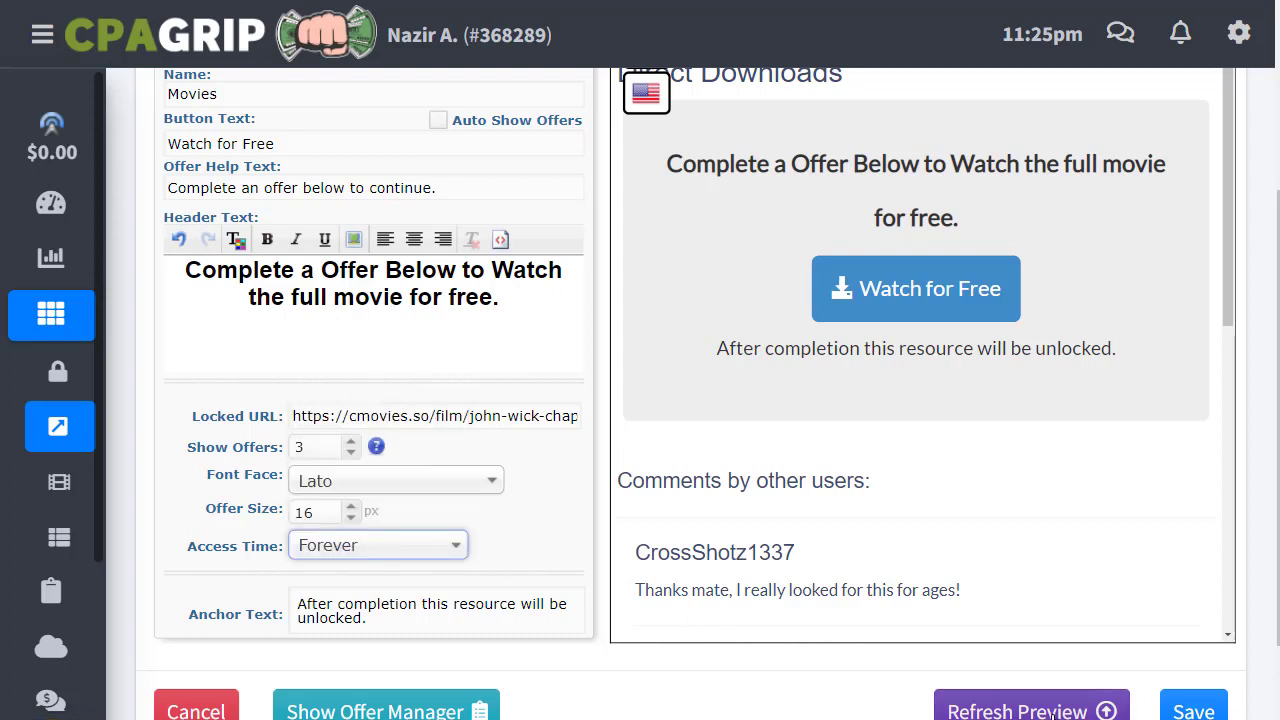
click(1205, 712)
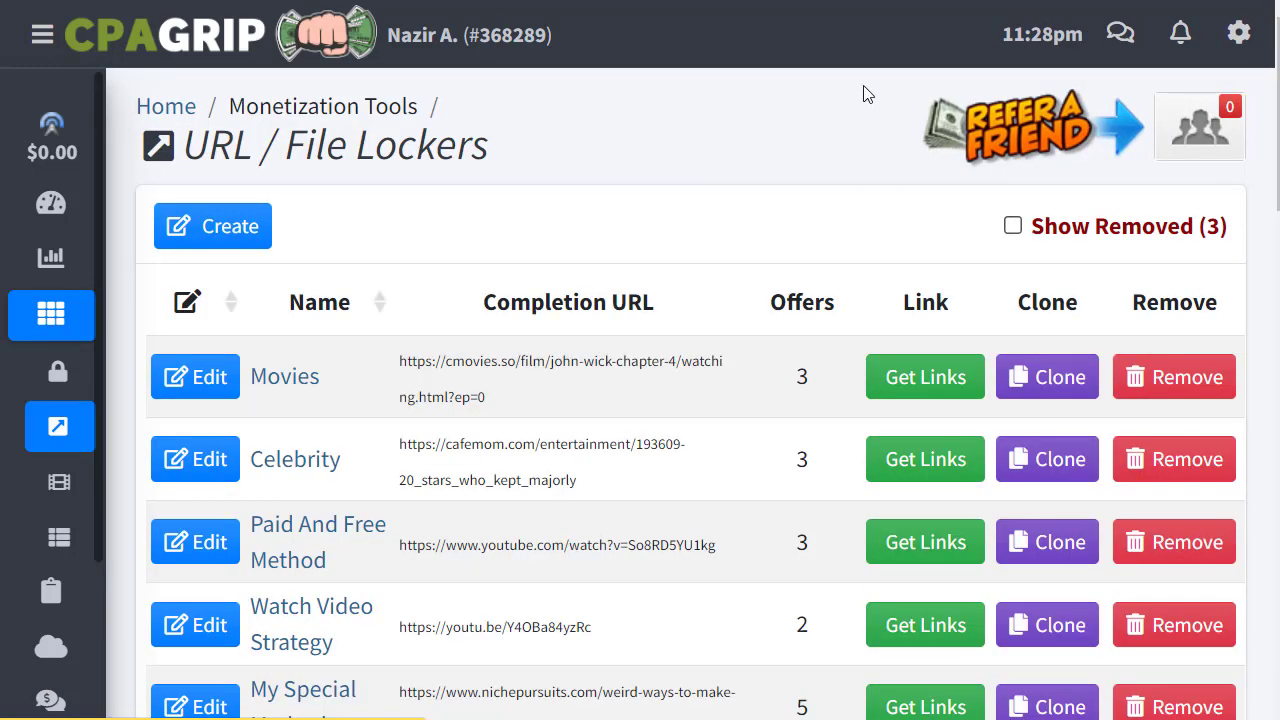
Step: Copy the Movies locker's generated tundrafile.com link and paste it into the spreadsheet's Direct Link cell for John Wick: Chapter 4
click(926, 385)
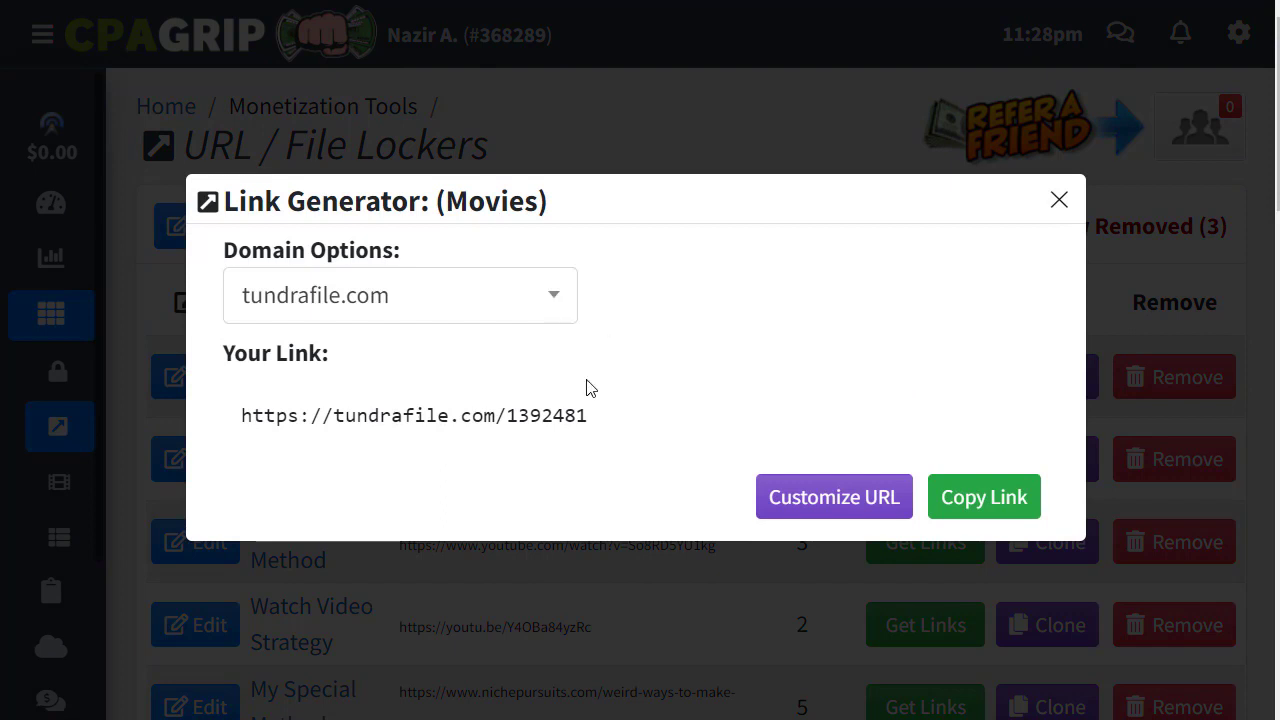
click(560, 300)
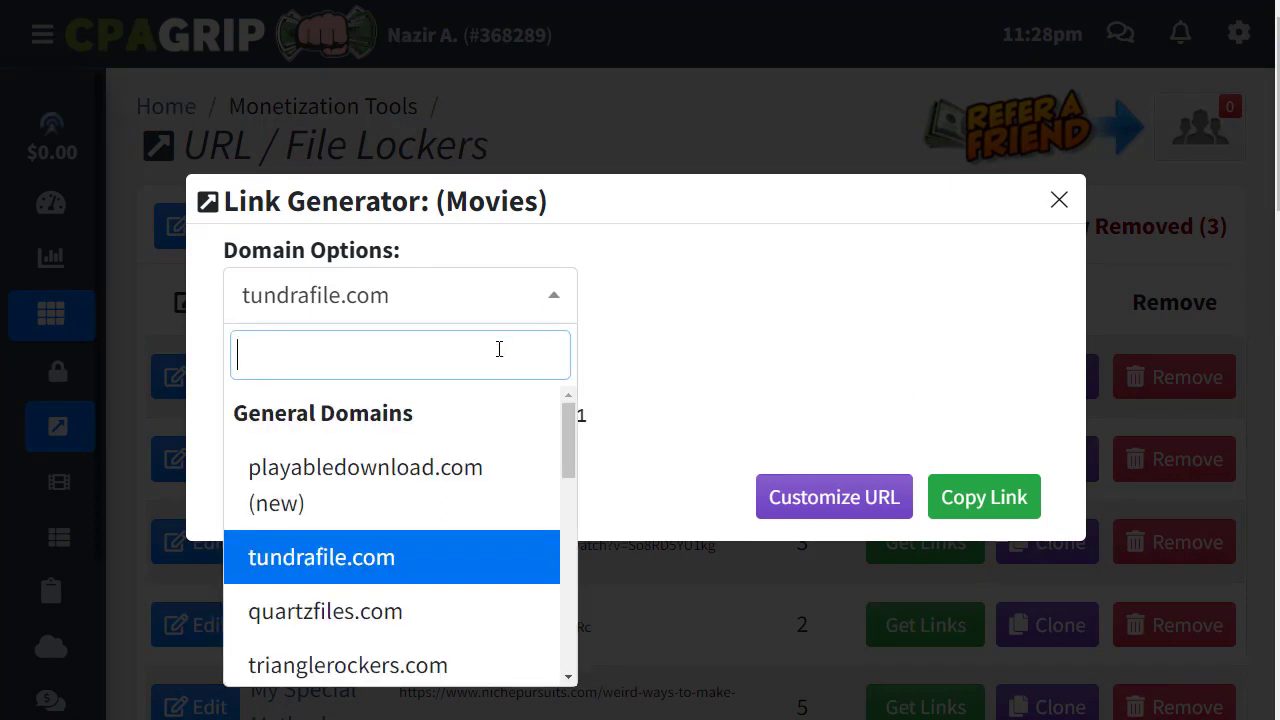
click(643, 376)
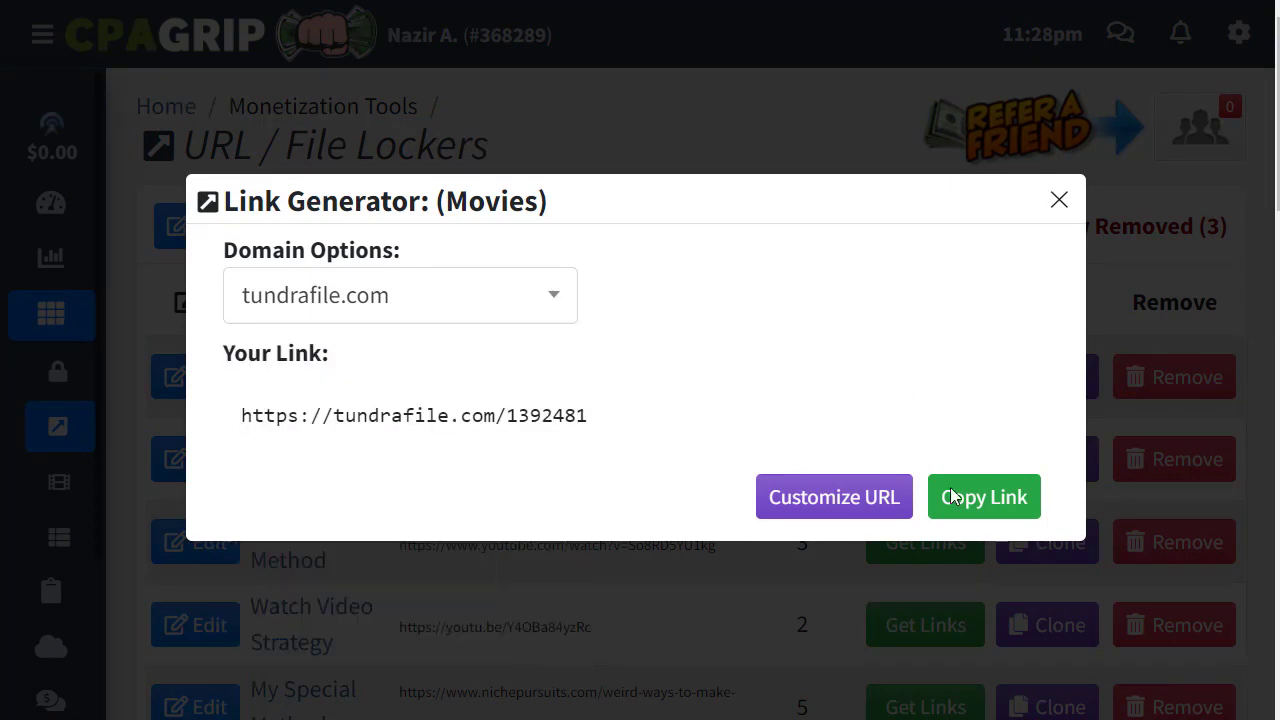
click(1008, 510)
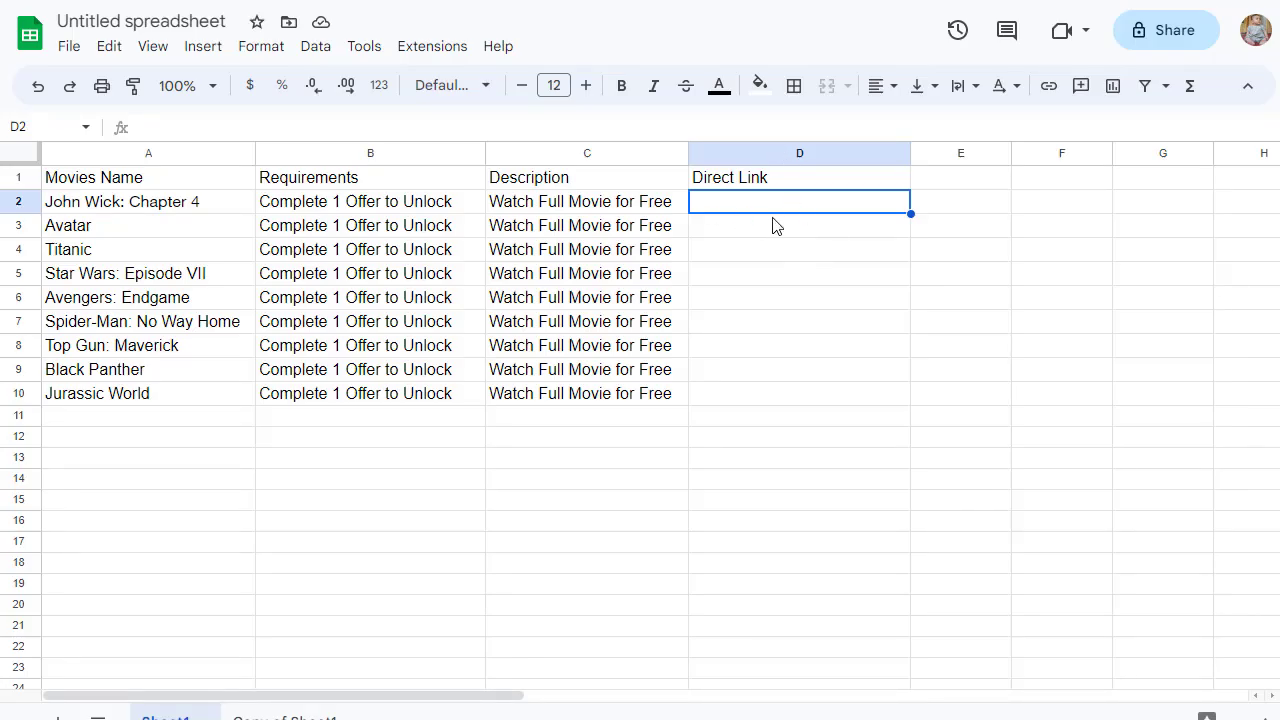
key(ctrl+v)
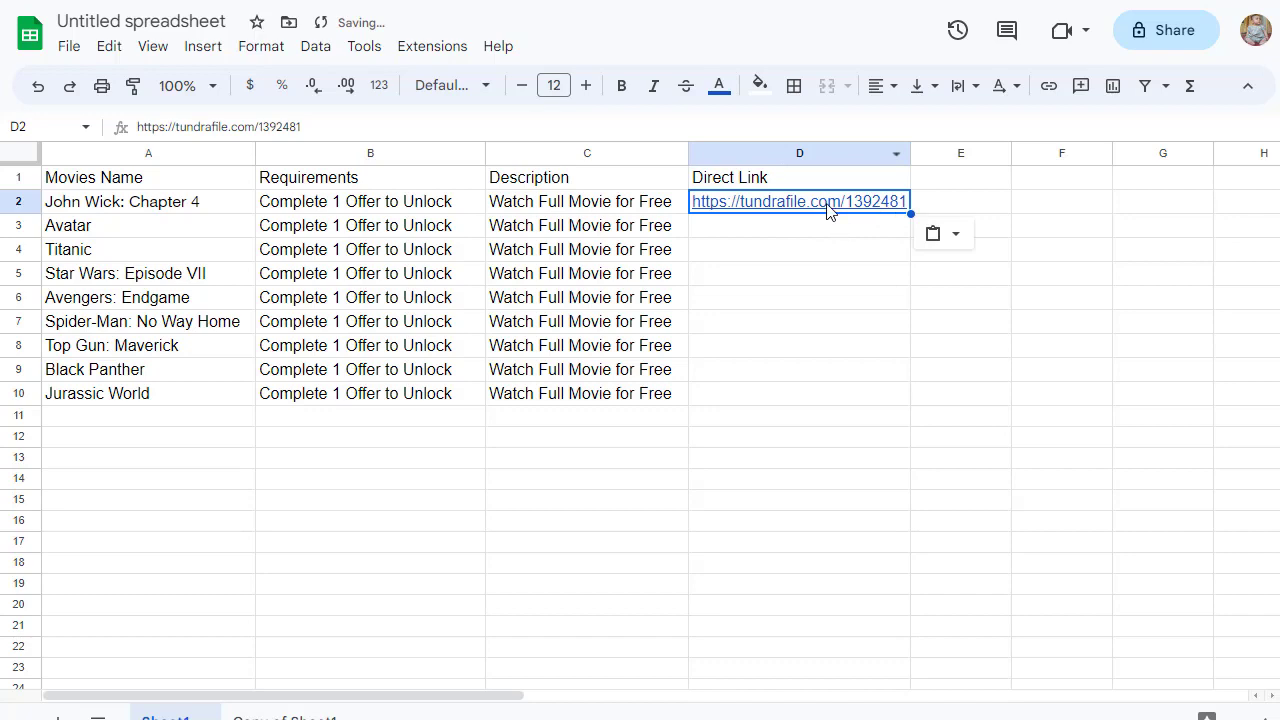
Step: Test the locker link and its Watch for Free button in the browser, dismissing the pop-up ad and the Link Generator dialog
mouse_move(828, 211)
right_click(695, 0)
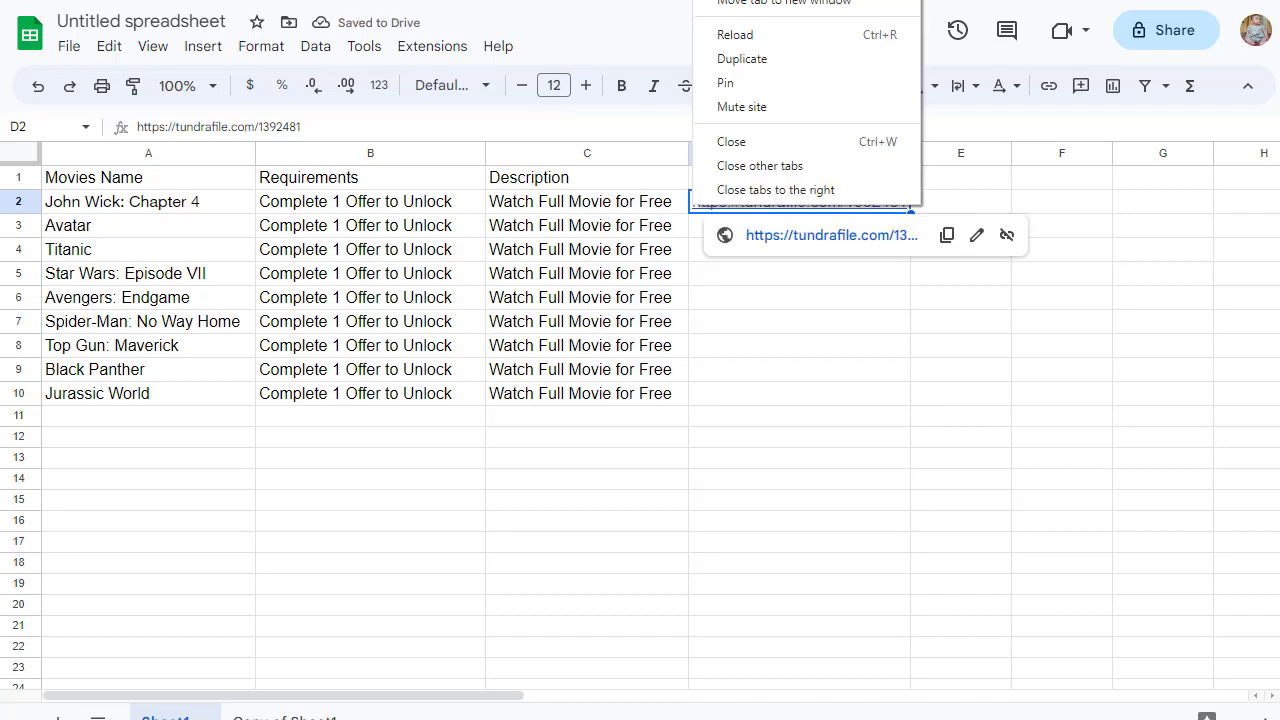
click(760, 1)
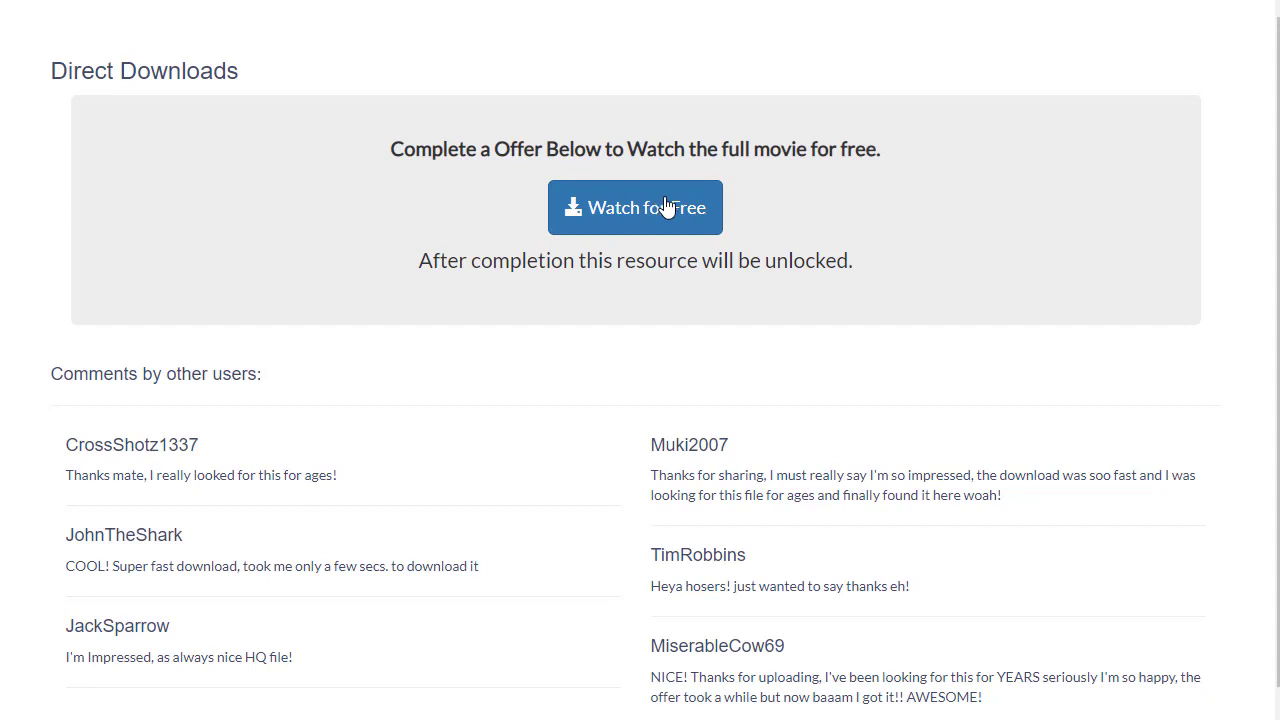
click(681, 220)
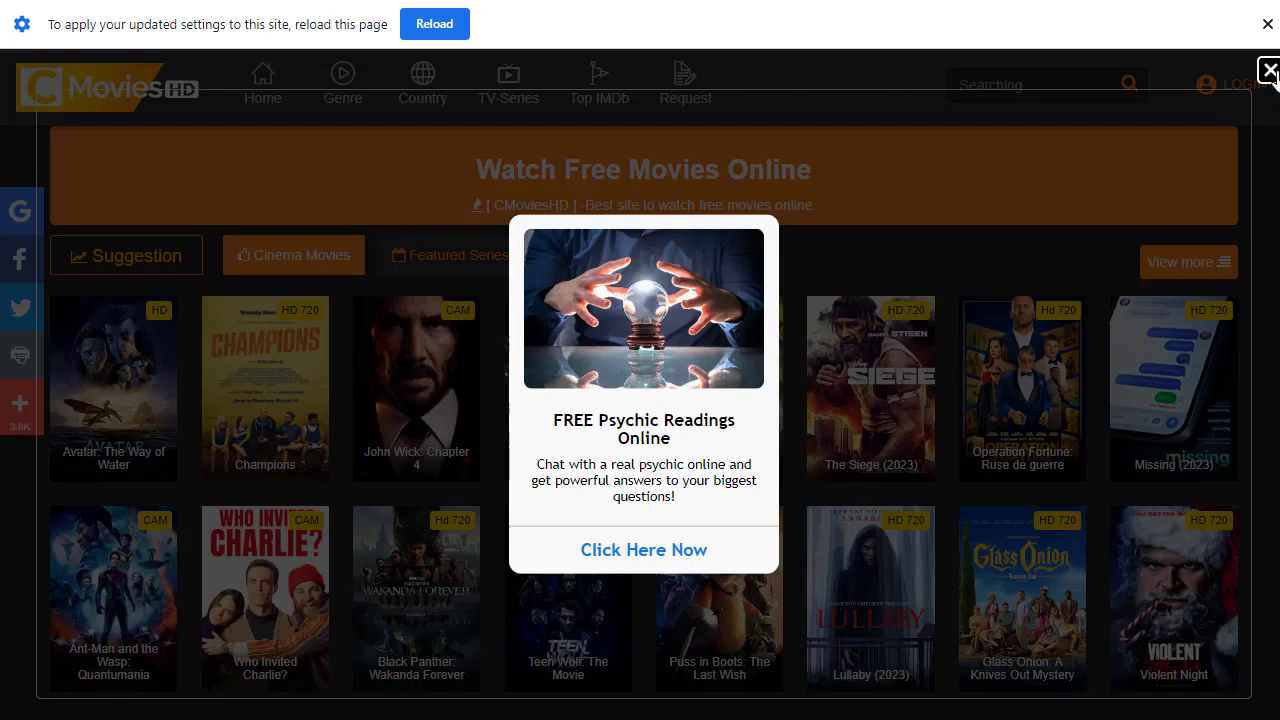
click(1266, 72)
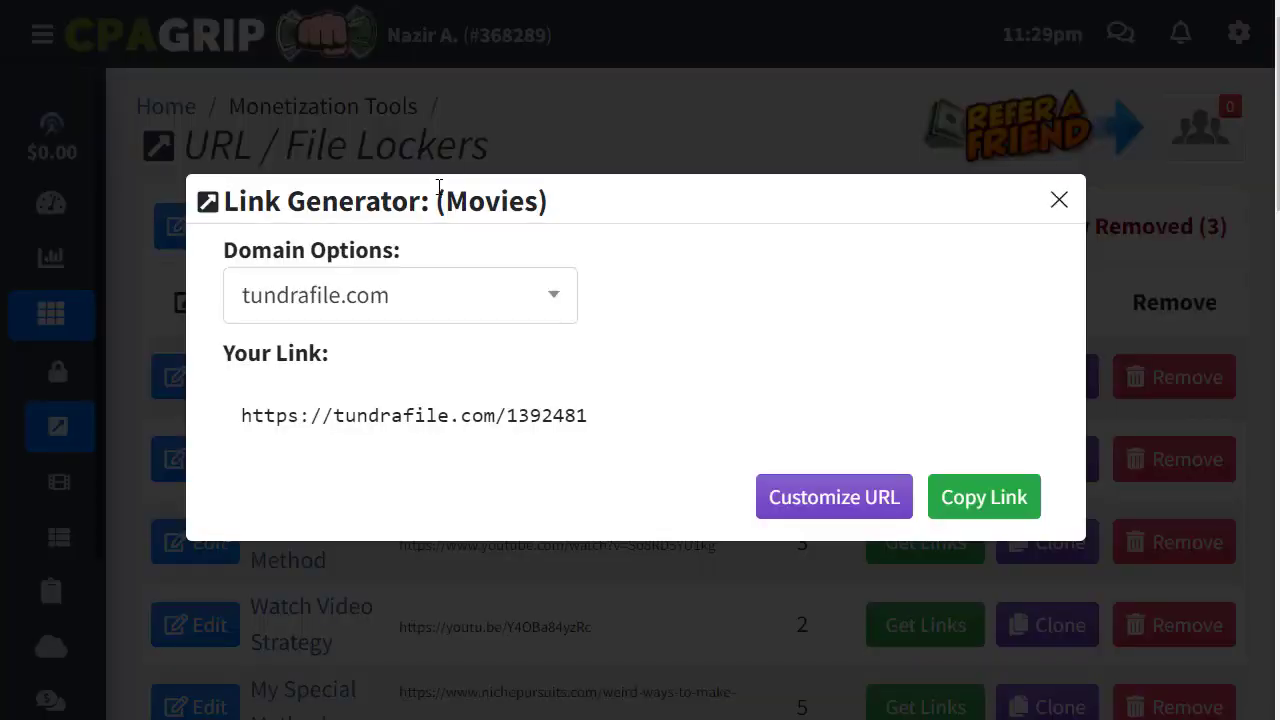
click(1058, 202)
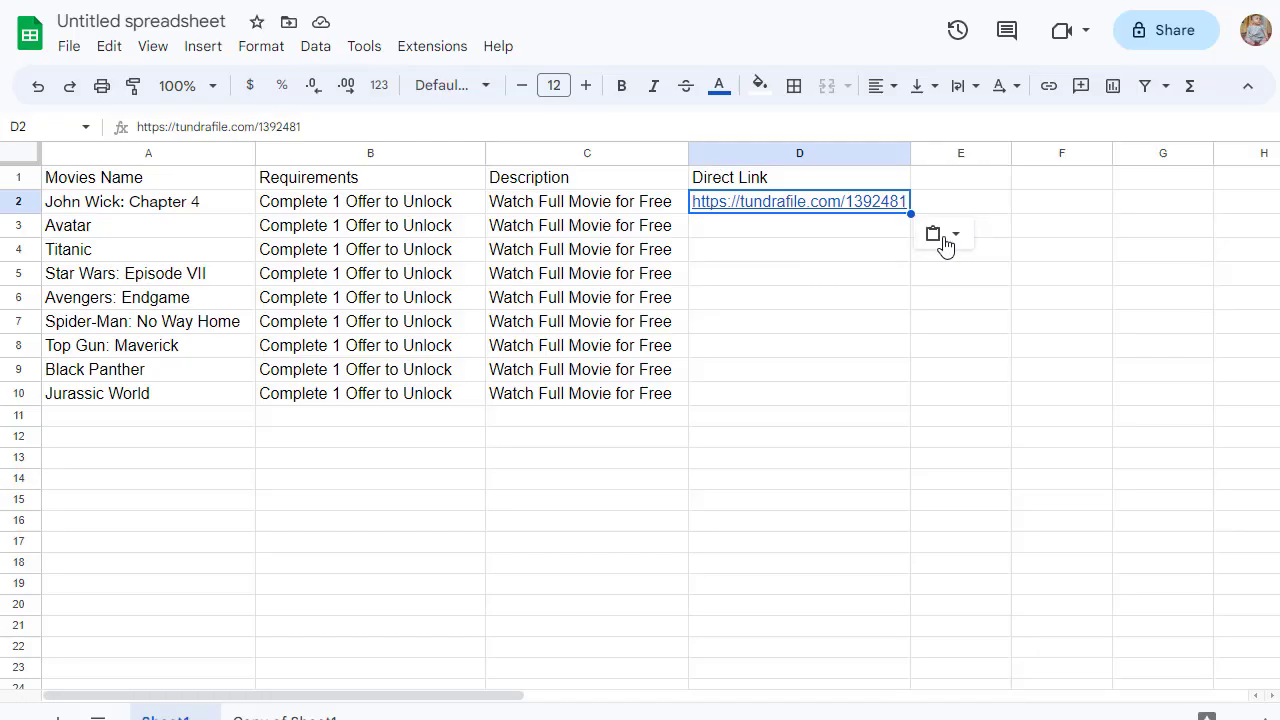
Step: Fill the Direct Link column from the John Wick: Chapter 4 row down to Jurassic World and widen the column slightly
drag(910, 214, 908, 388)
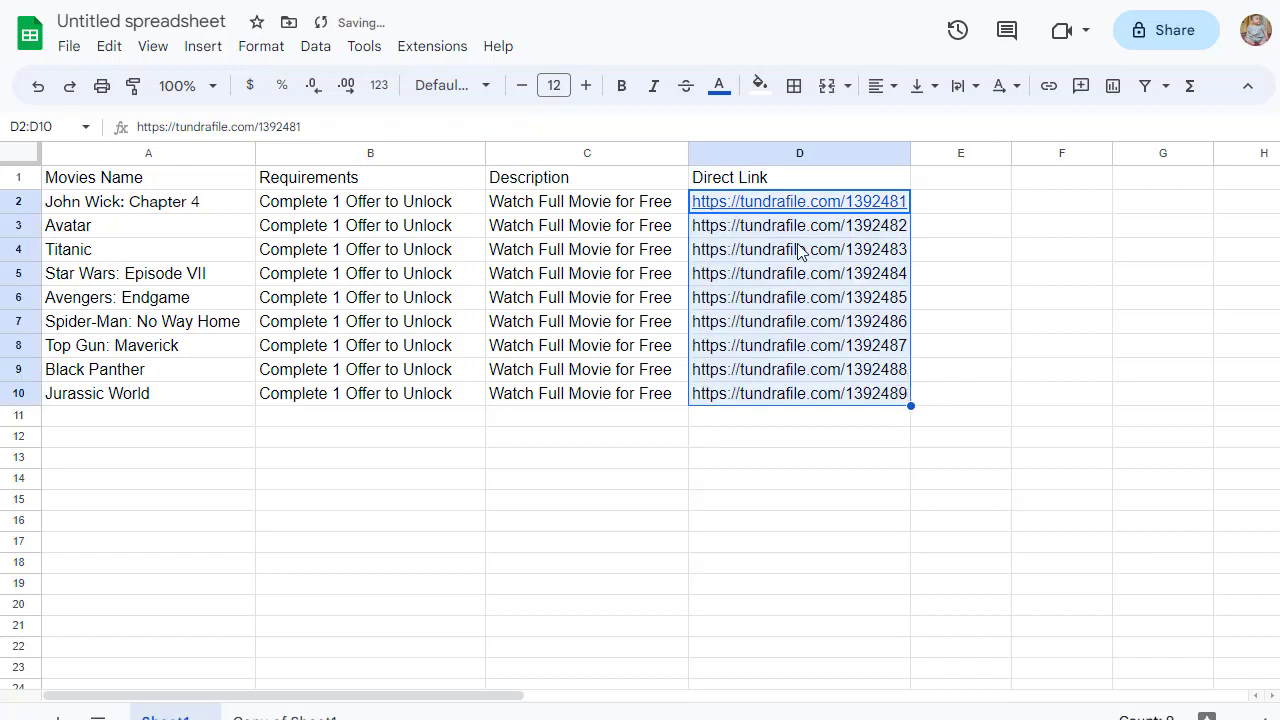
click(957, 322)
click(890, 281)
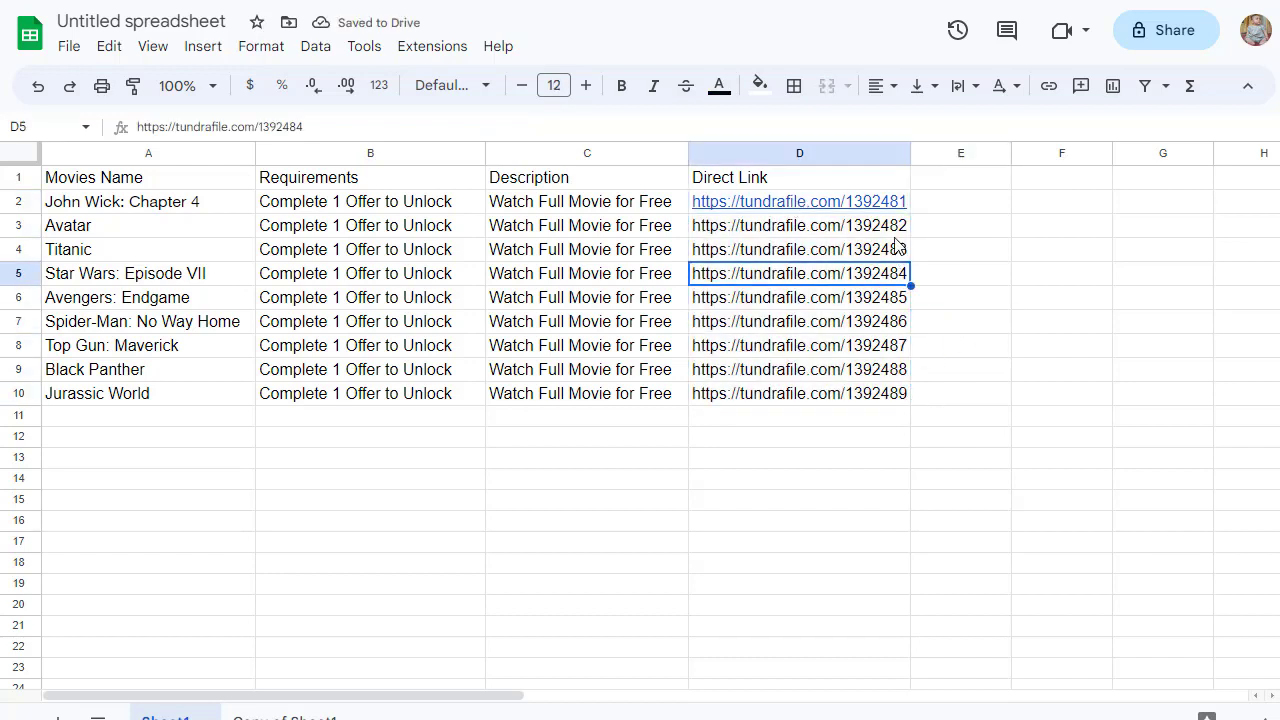
click(890, 228)
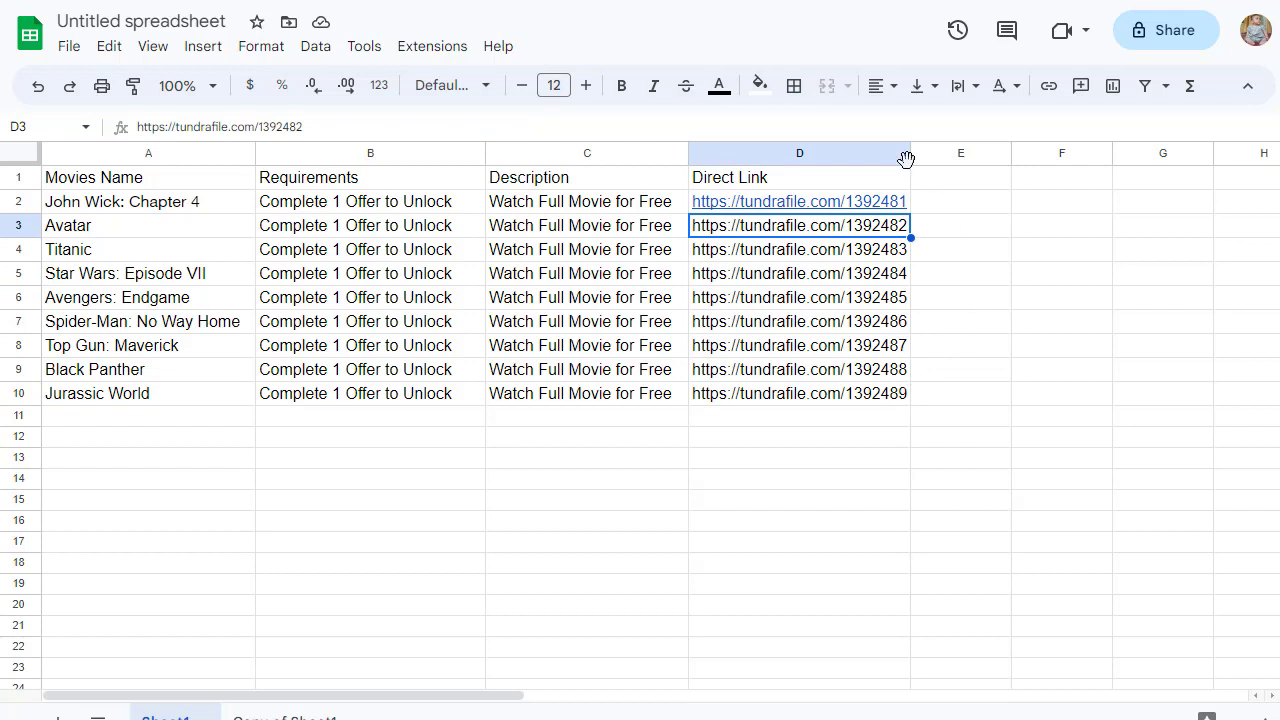
drag(913, 153, 922, 153)
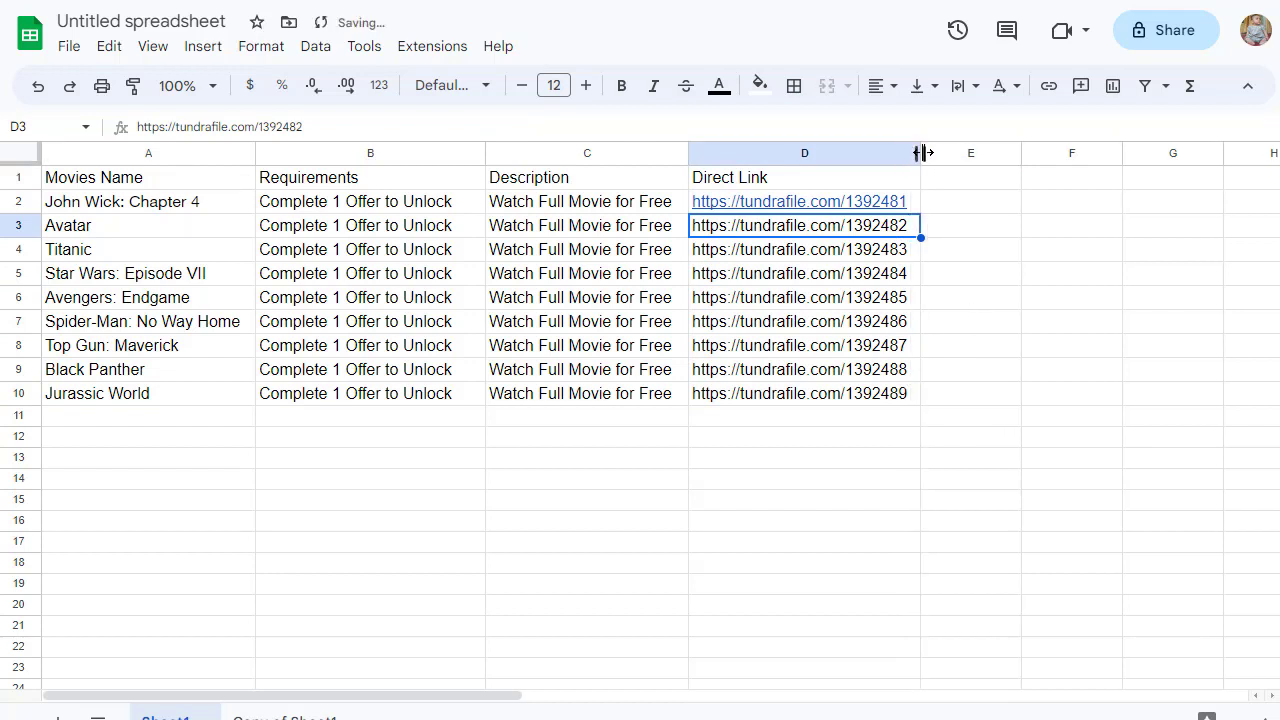
click(985, 282)
Step: Share the spreadsheet without renaming it, giving anyone with the link Viewer access, and copy the sharing link
click(1166, 32)
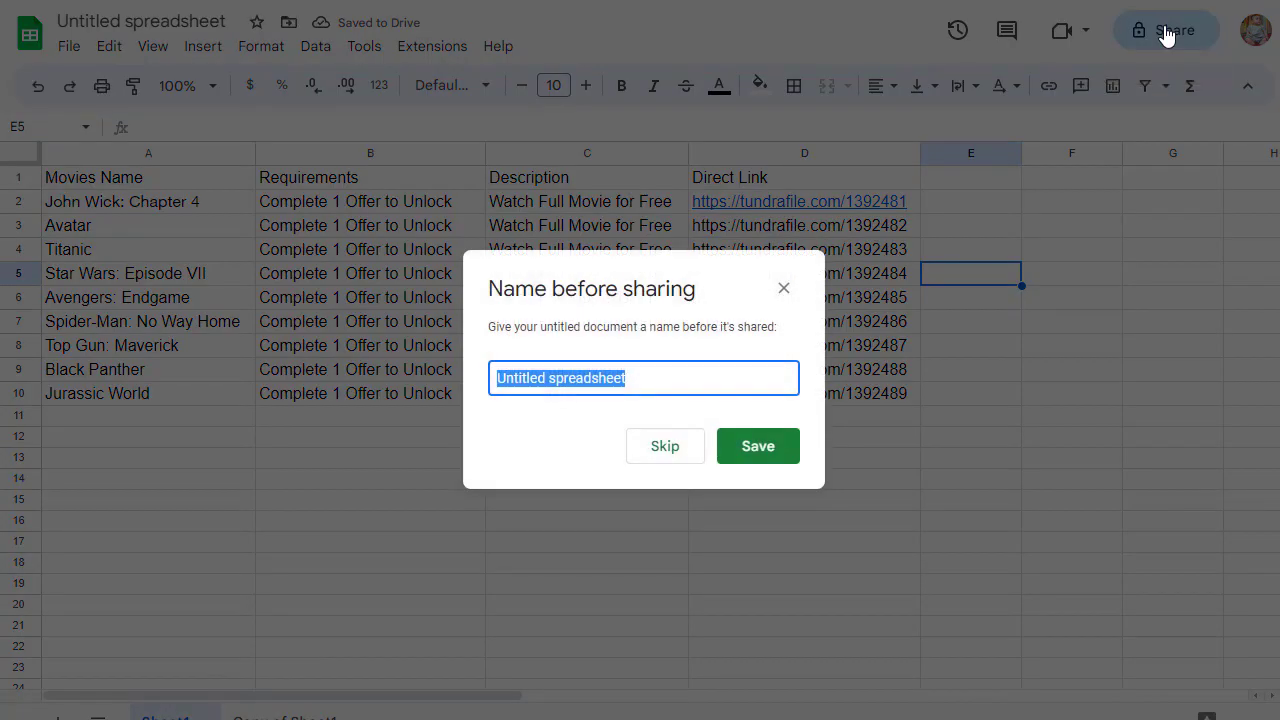
click(671, 451)
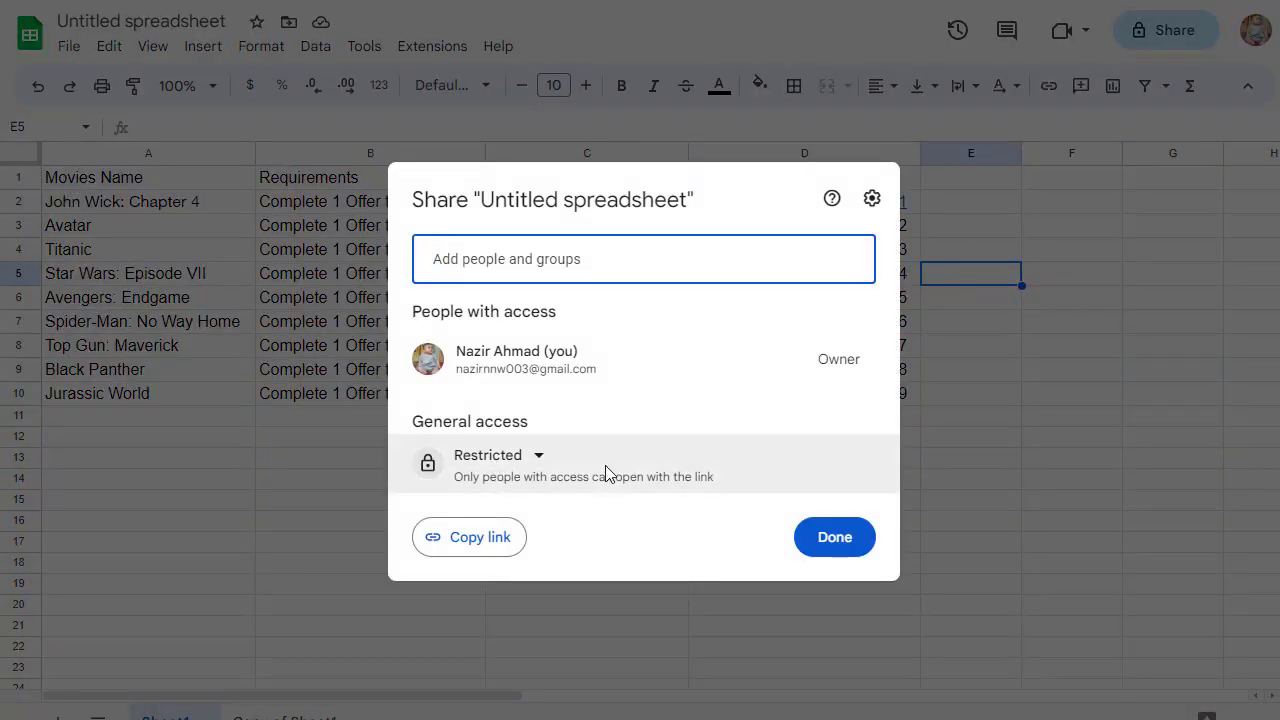
click(539, 457)
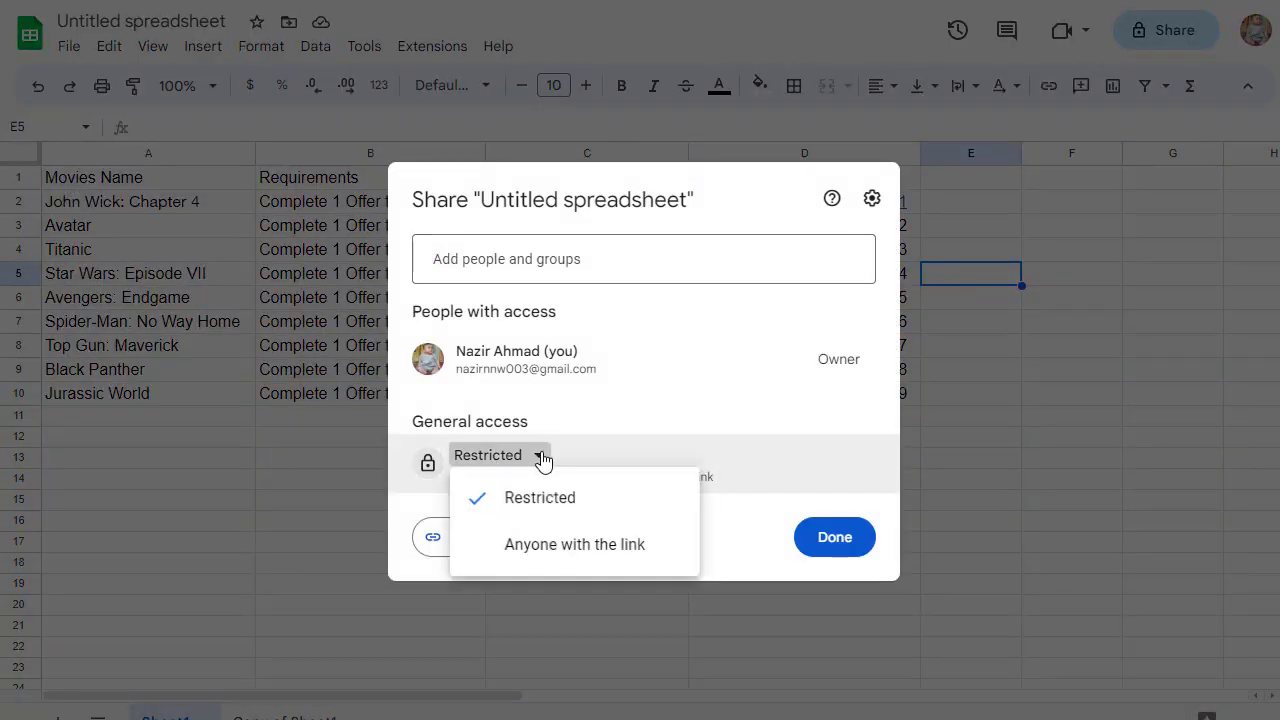
click(585, 550)
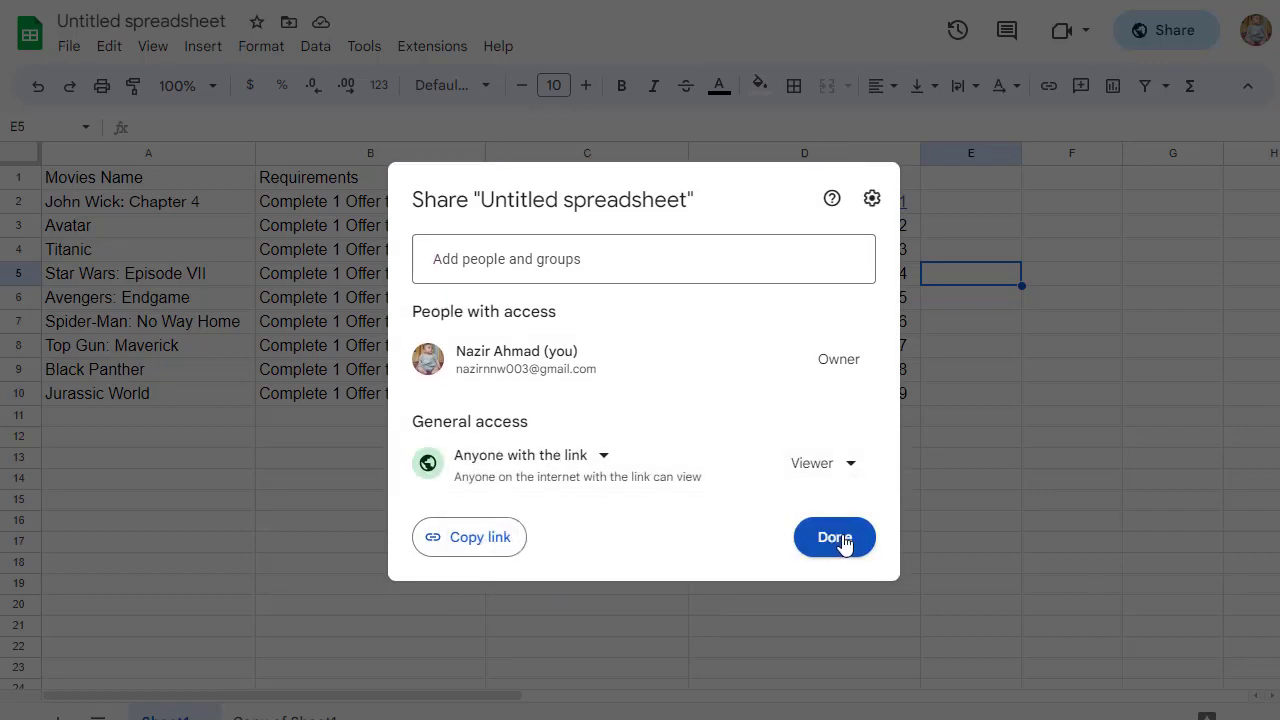
click(481, 546)
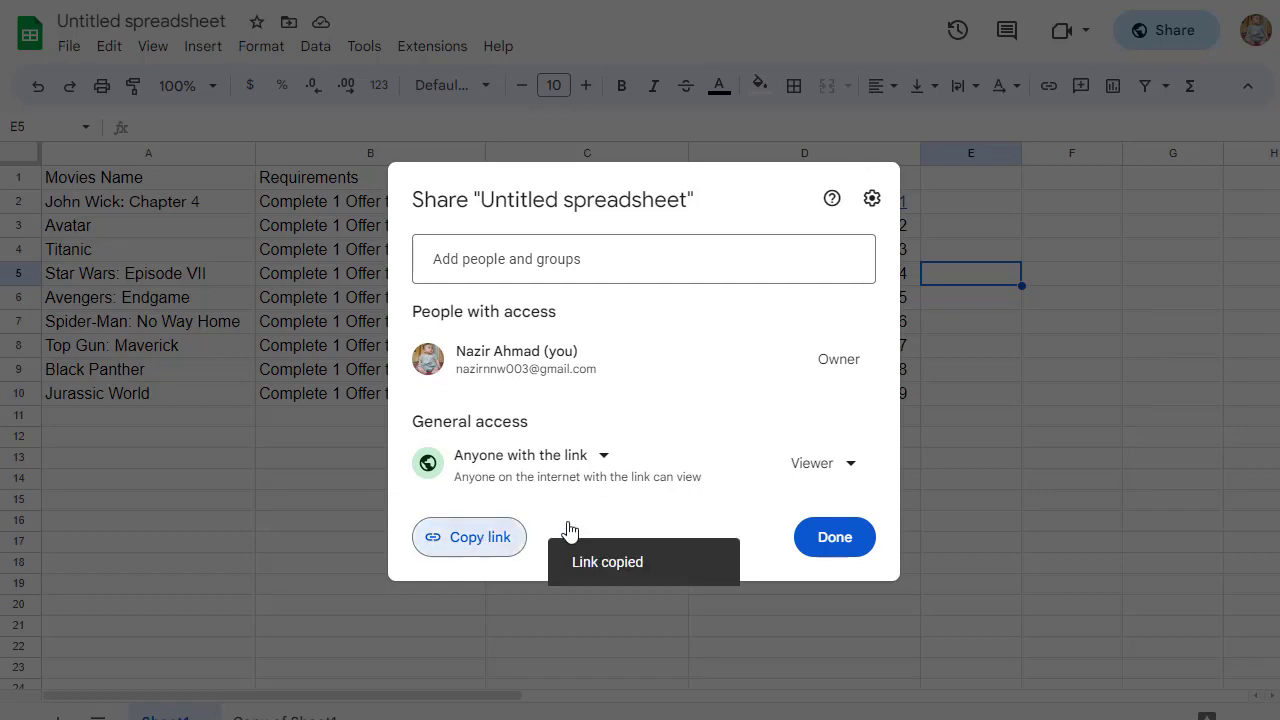
click(836, 538)
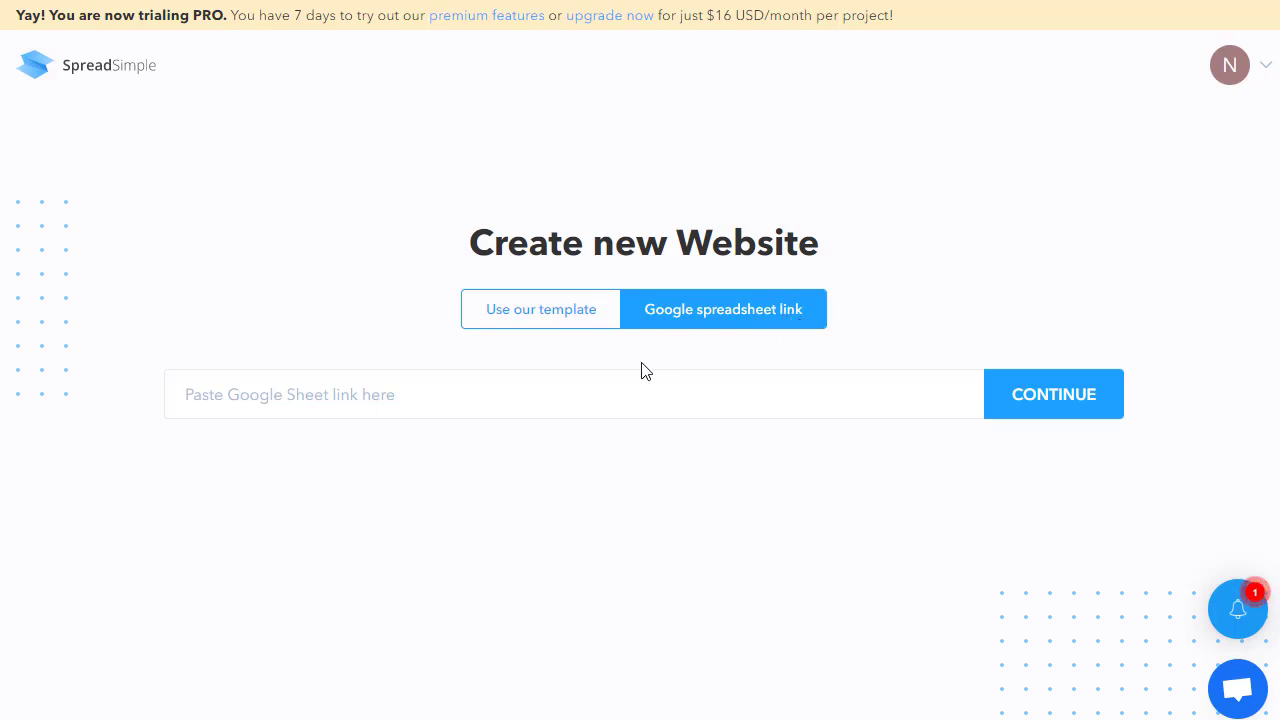
Step: In SpreadSimple, create a new website from the copied Google spreadsheet link
click(481, 399)
key(ctrl+v)
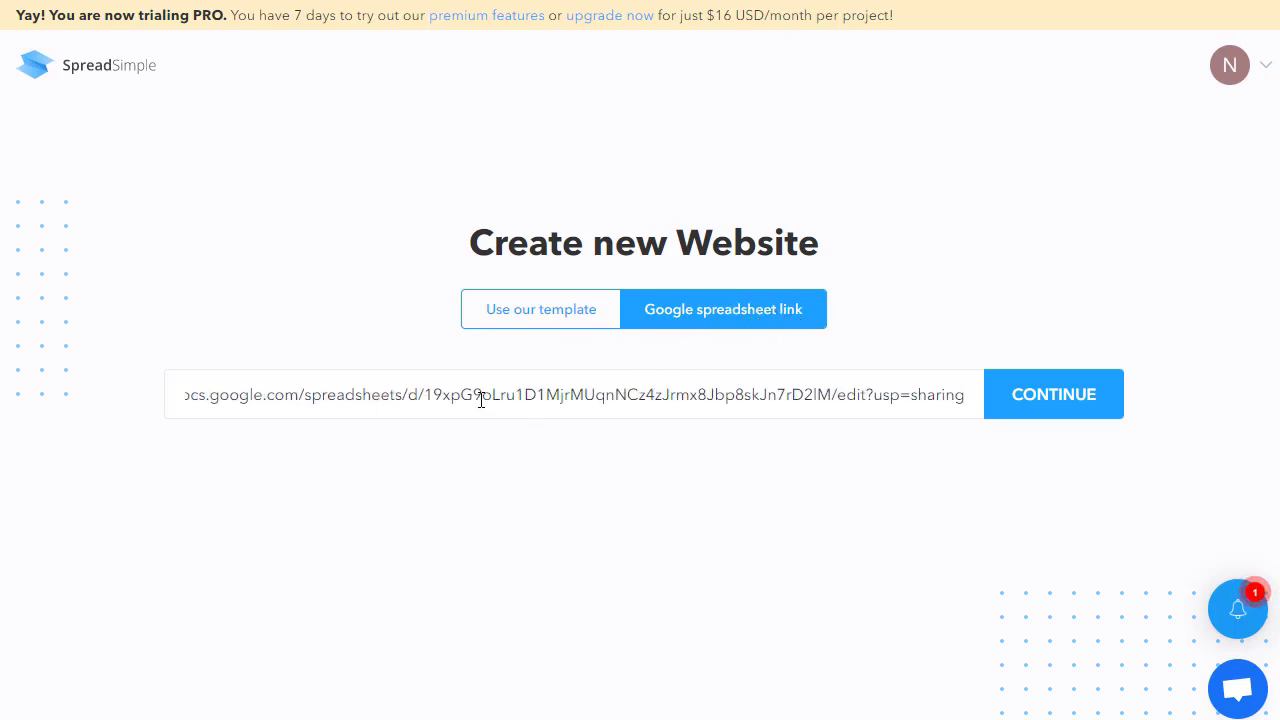
click(1093, 398)
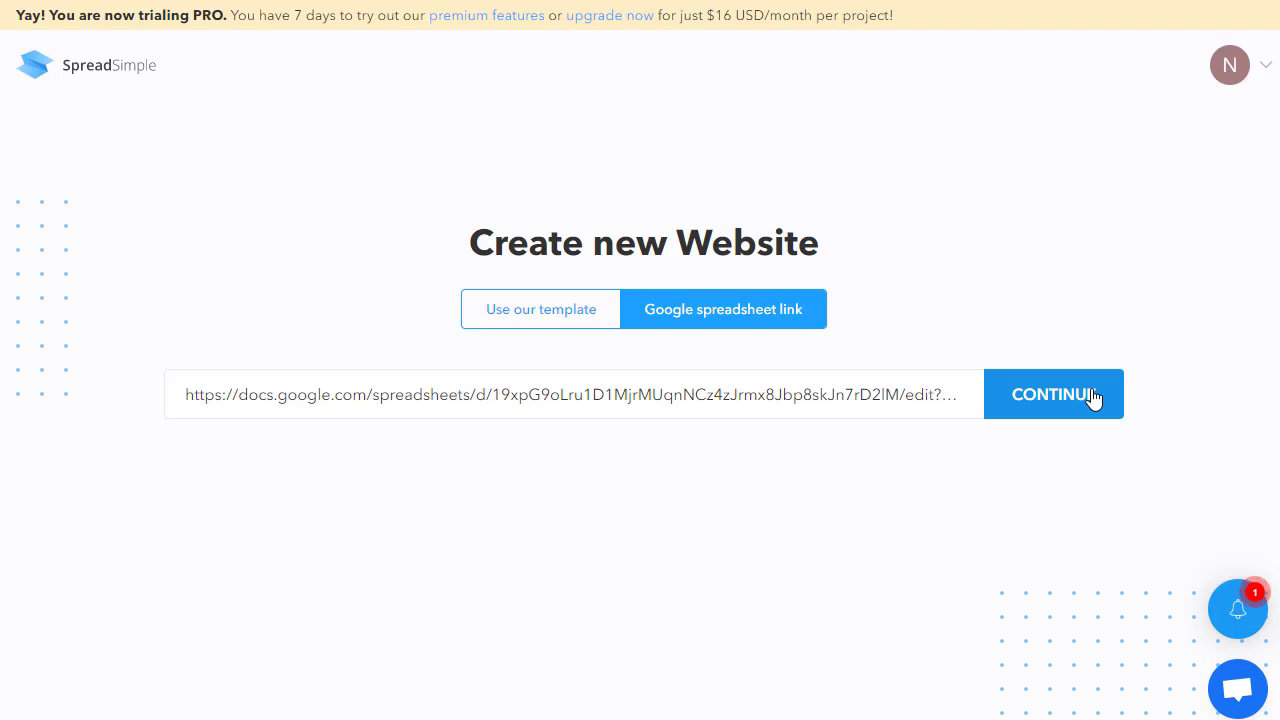
click(1056, 400)
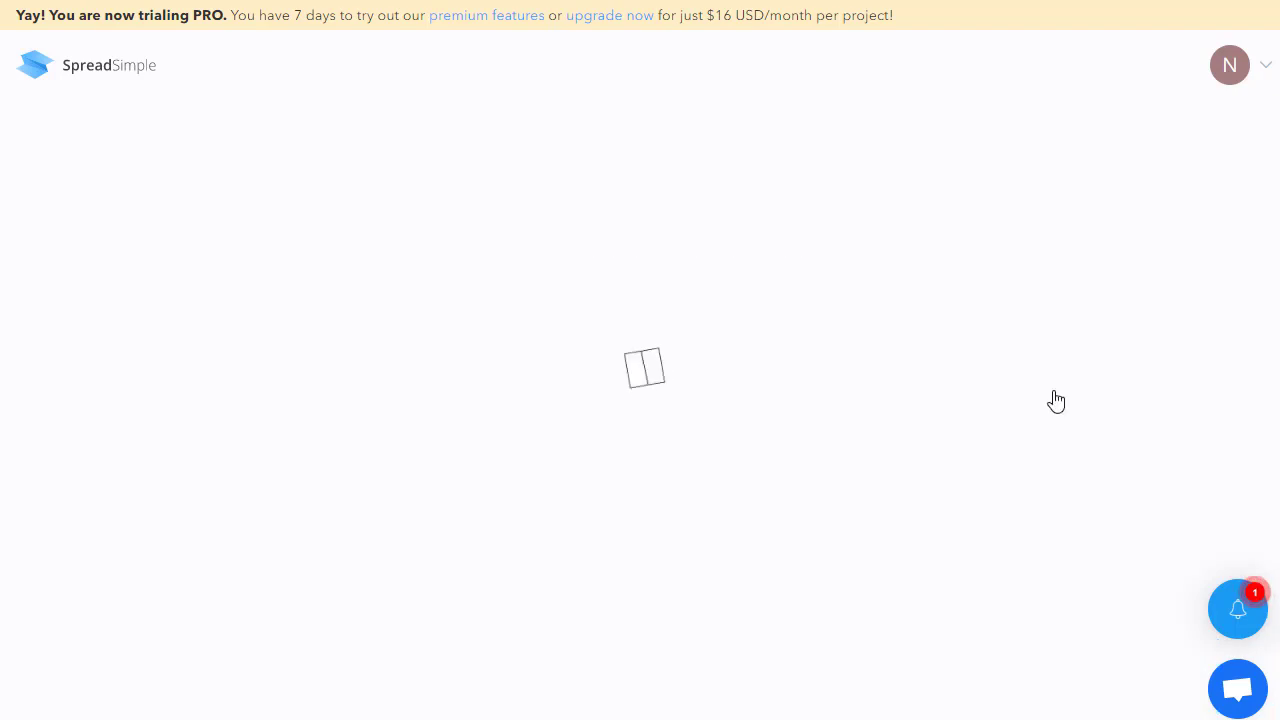
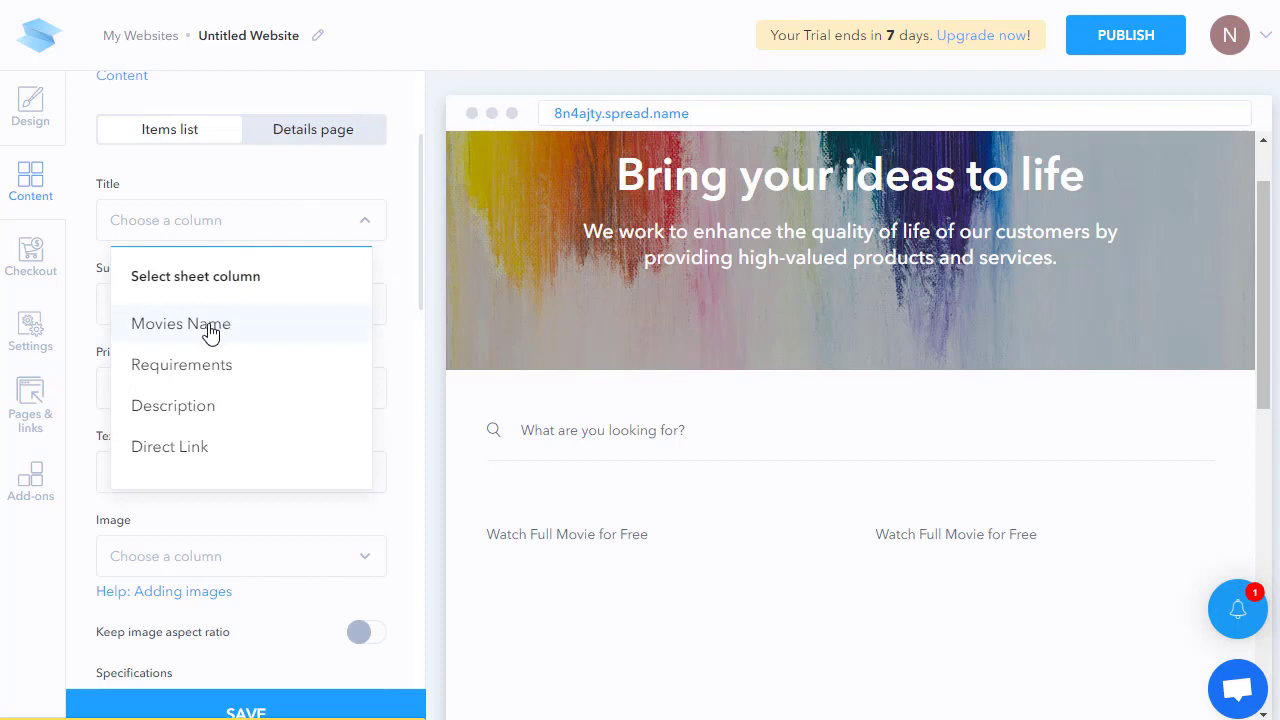
Step: Set the items list Title to the Movies Name column and look over the column choices for Subtitle
click(209, 330)
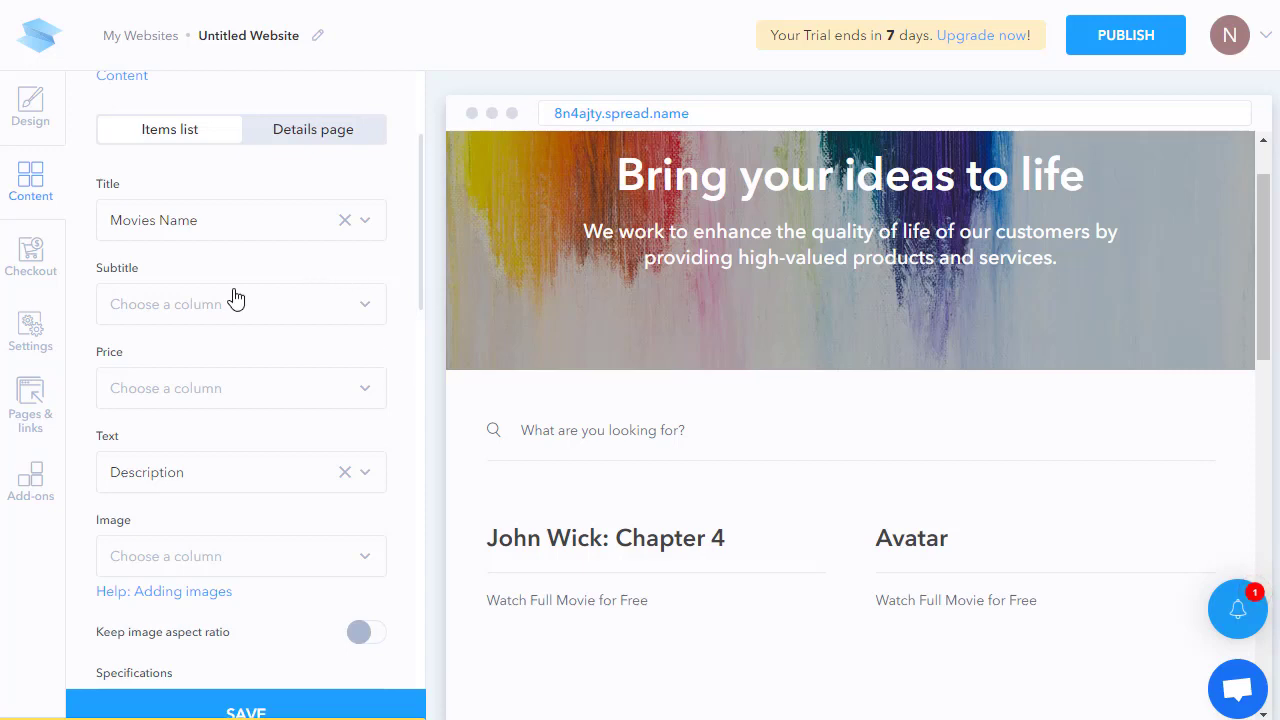
click(363, 306)
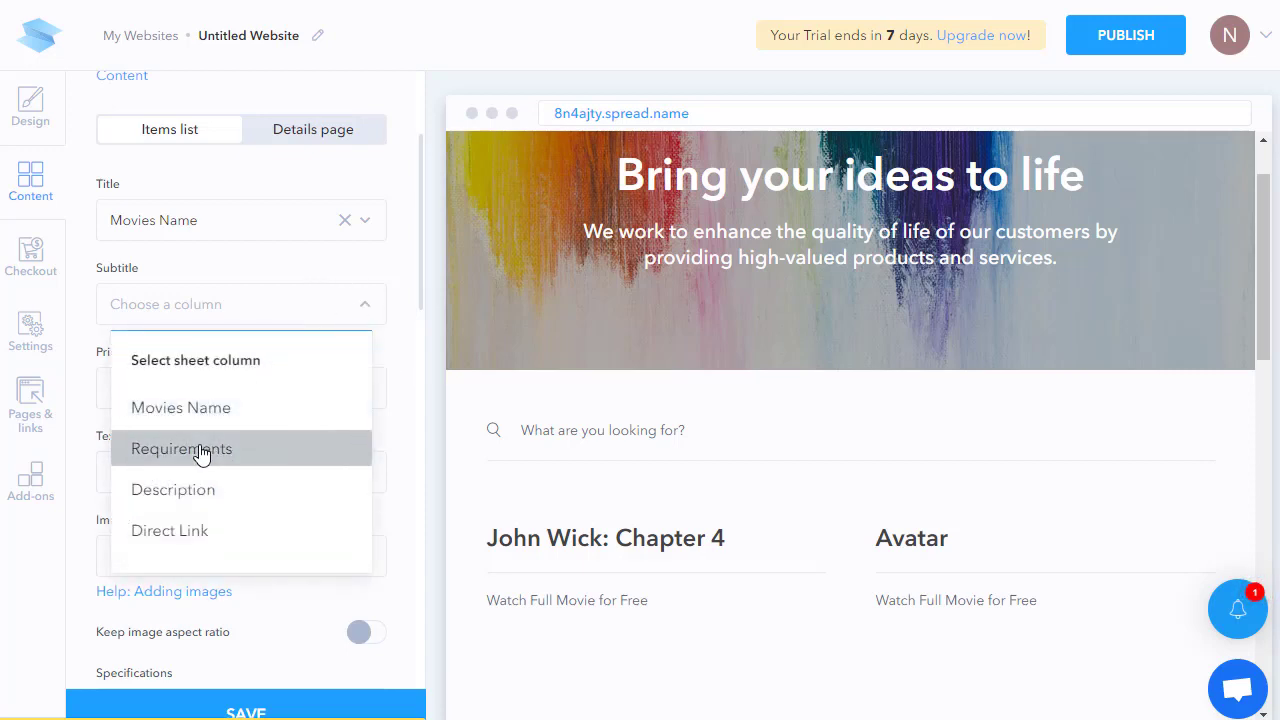
click(352, 430)
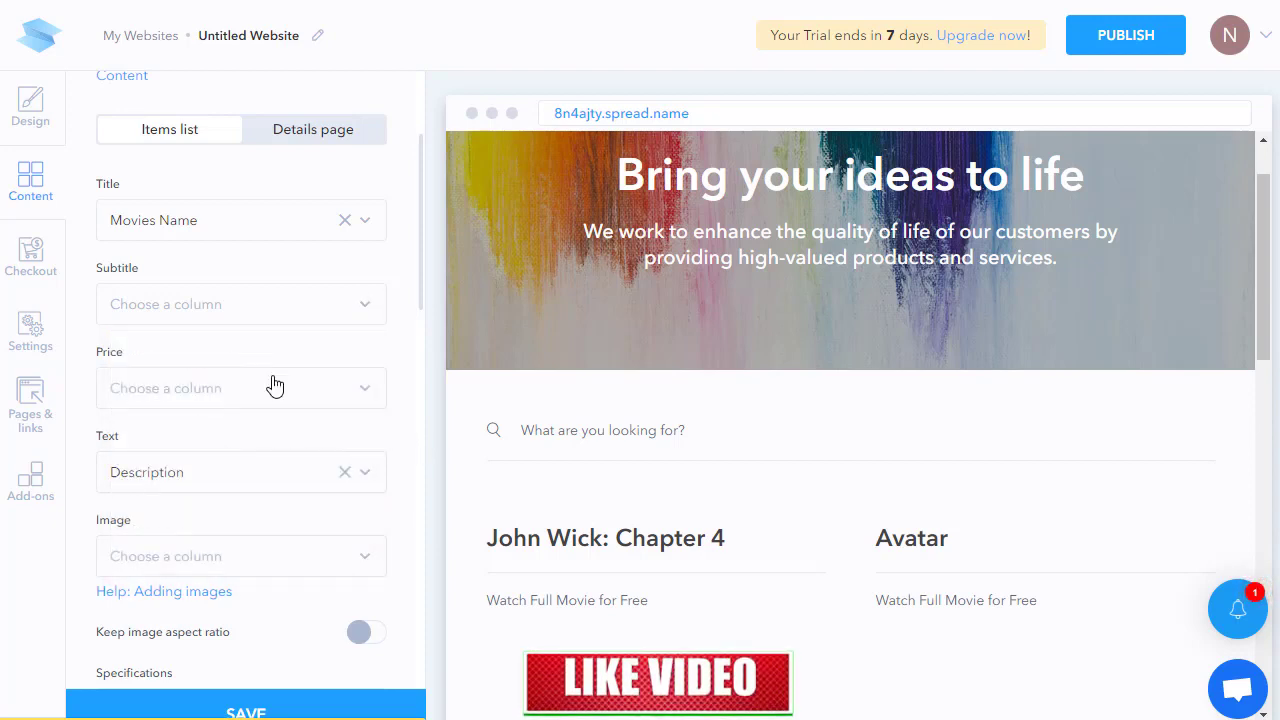
click(358, 312)
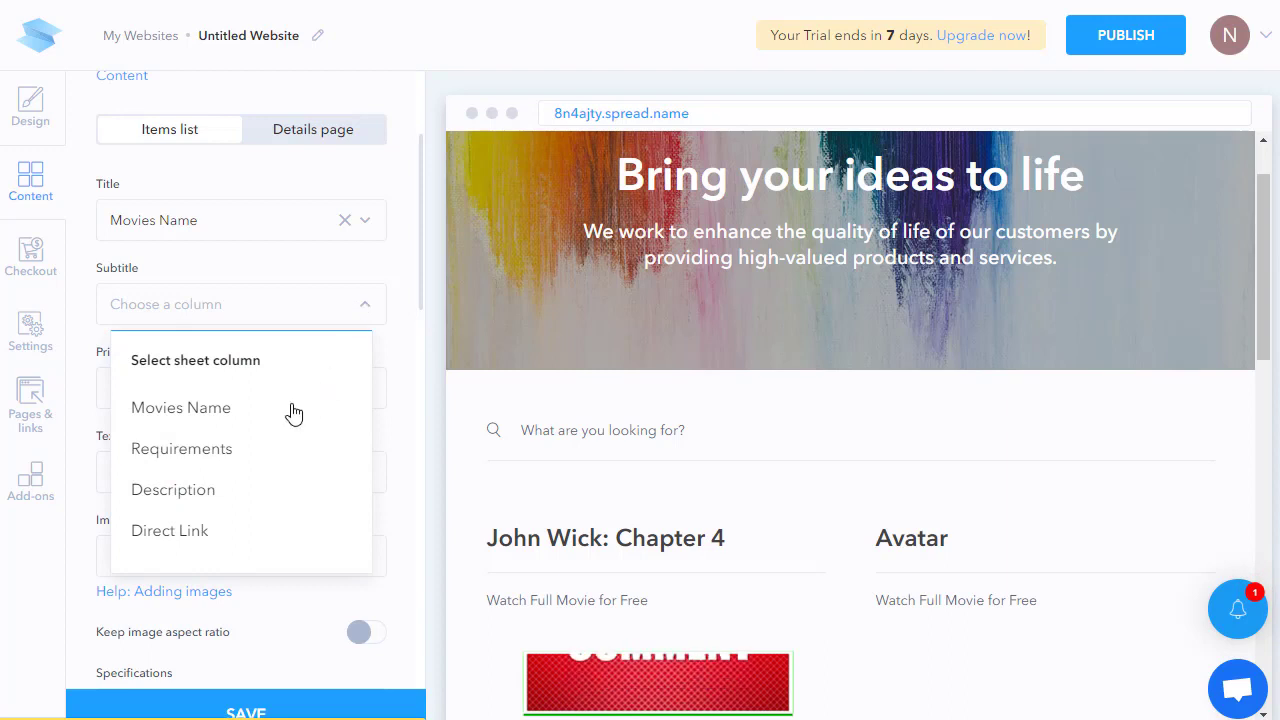
click(211, 456)
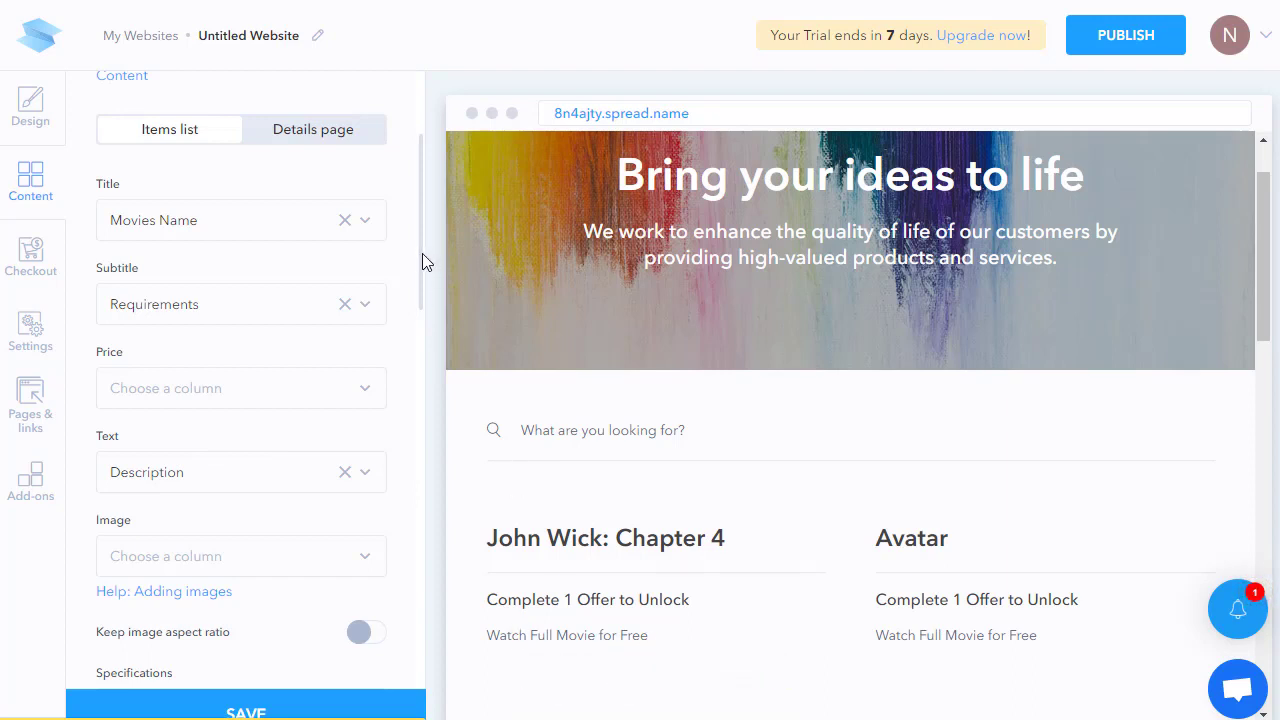
click(340, 308)
Step: Set the items list Subtitle to the Description column and Price to the Requirements column
click(360, 316)
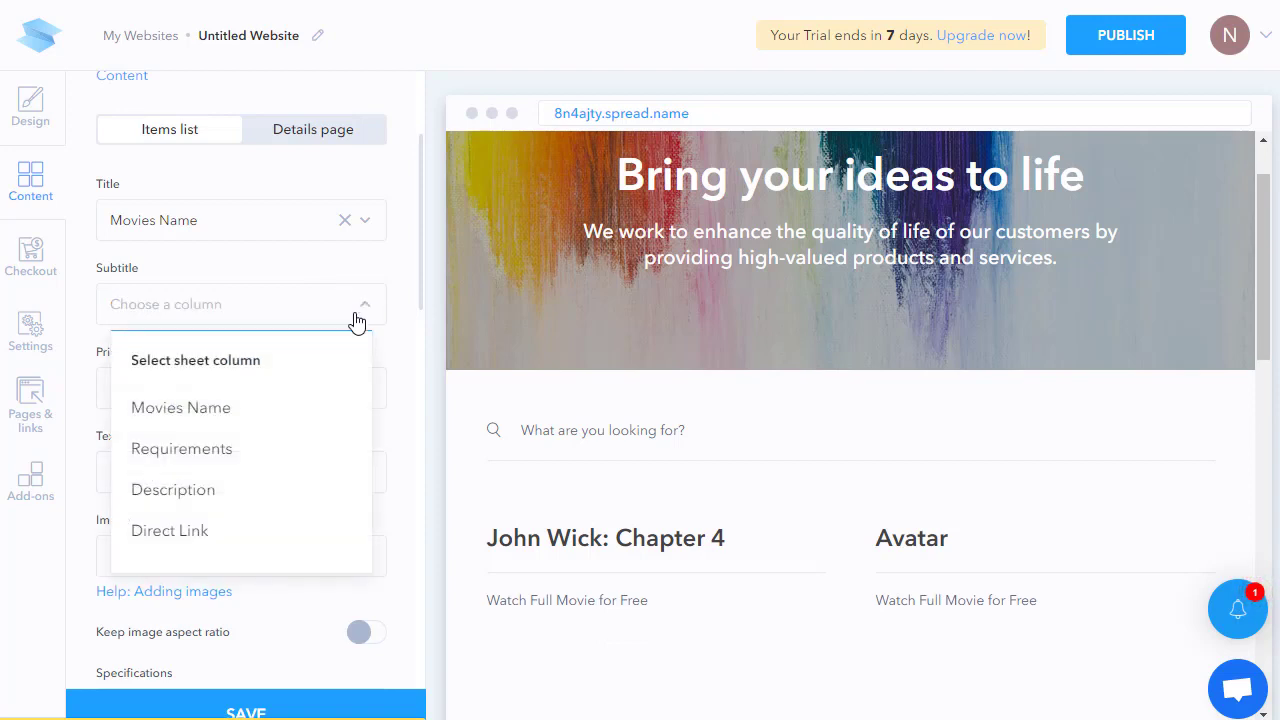
click(176, 492)
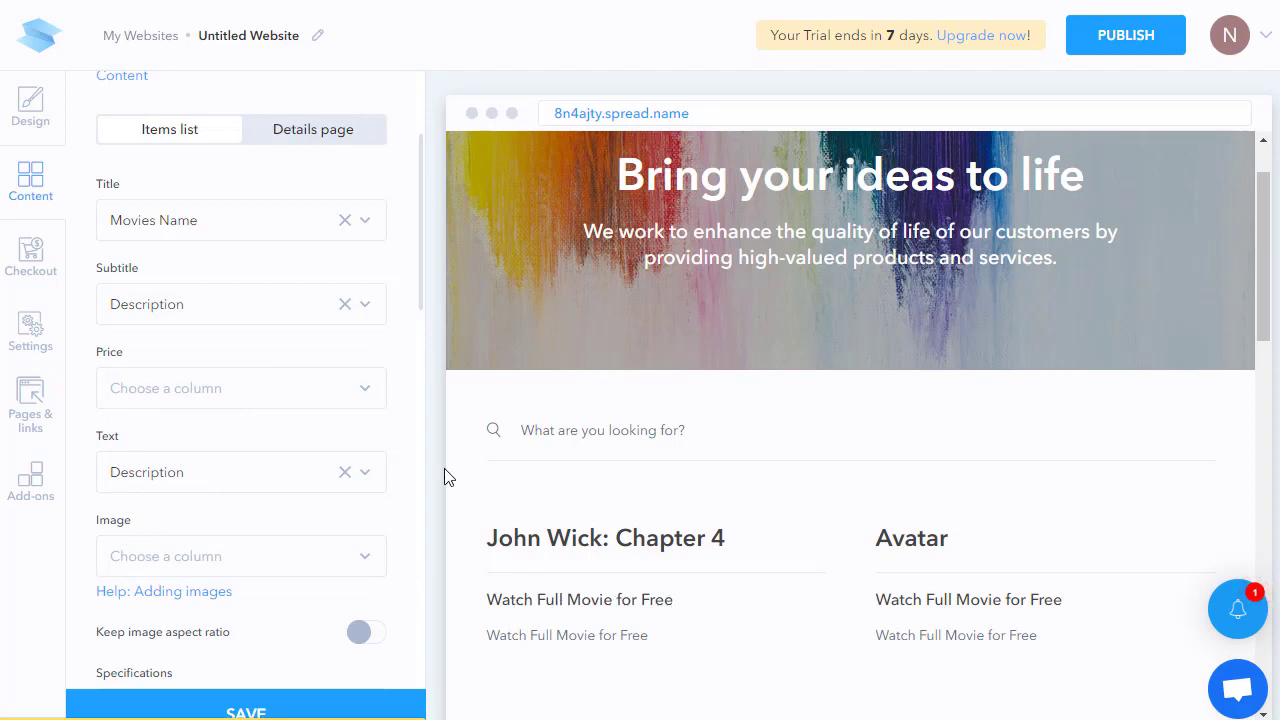
click(358, 396)
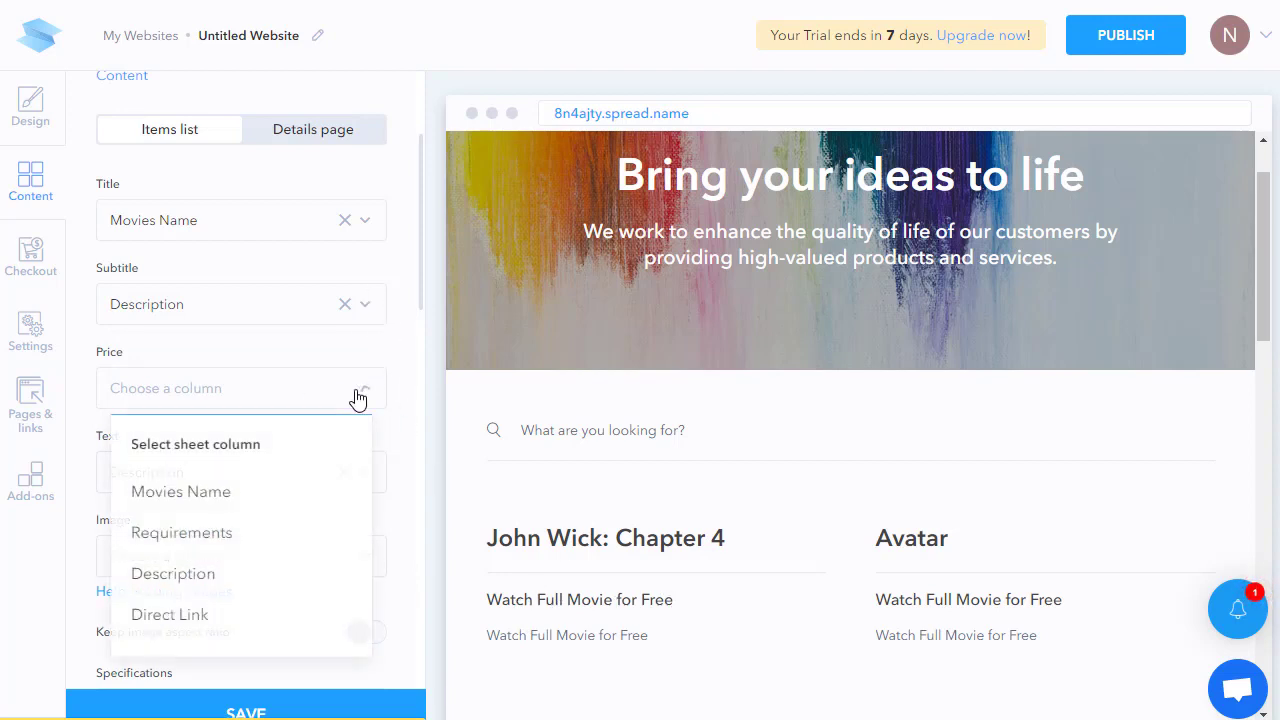
click(214, 533)
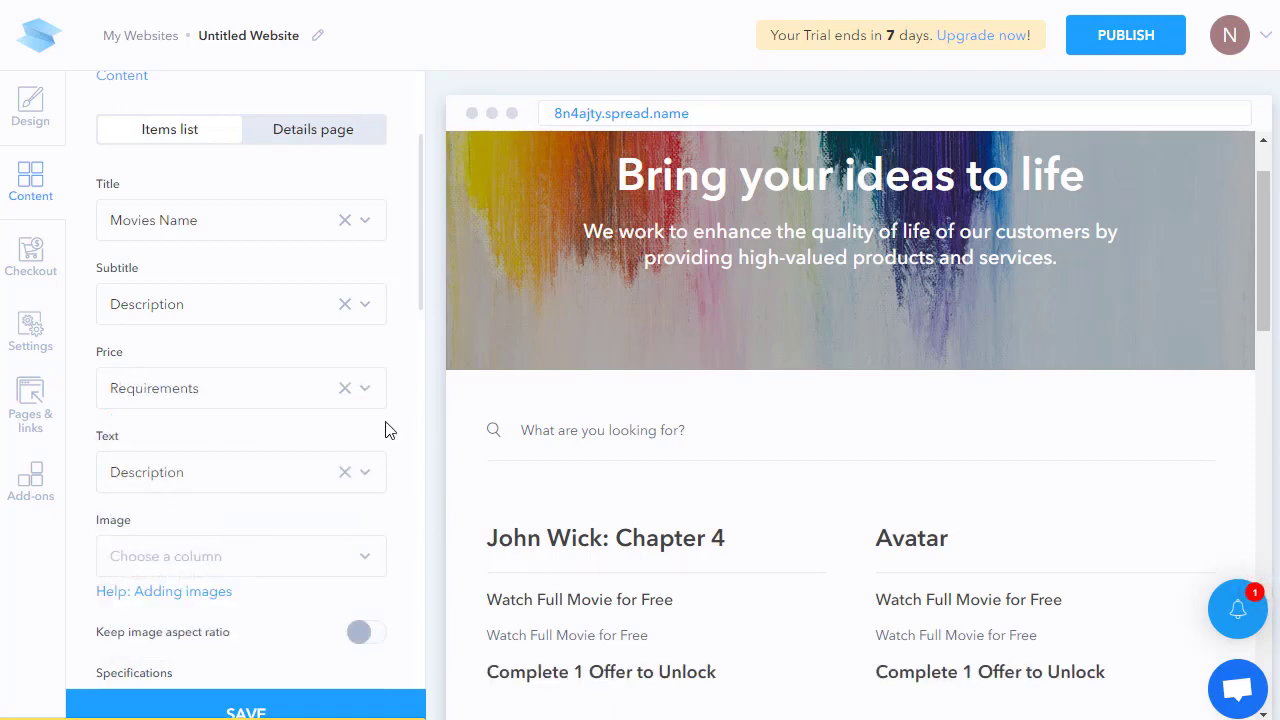
Step: Set the items list Text to the Direct Link column and look over the column choices for Image
click(262, 474)
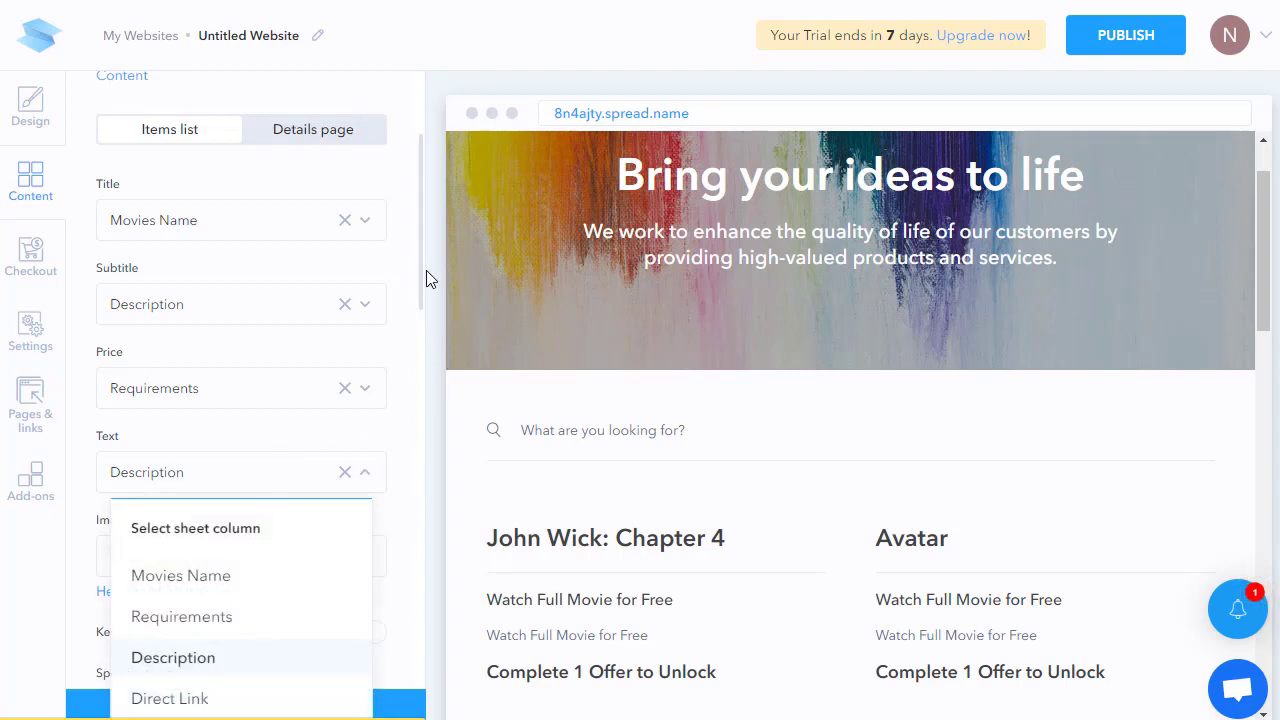
scroll(424, 320, down, 2)
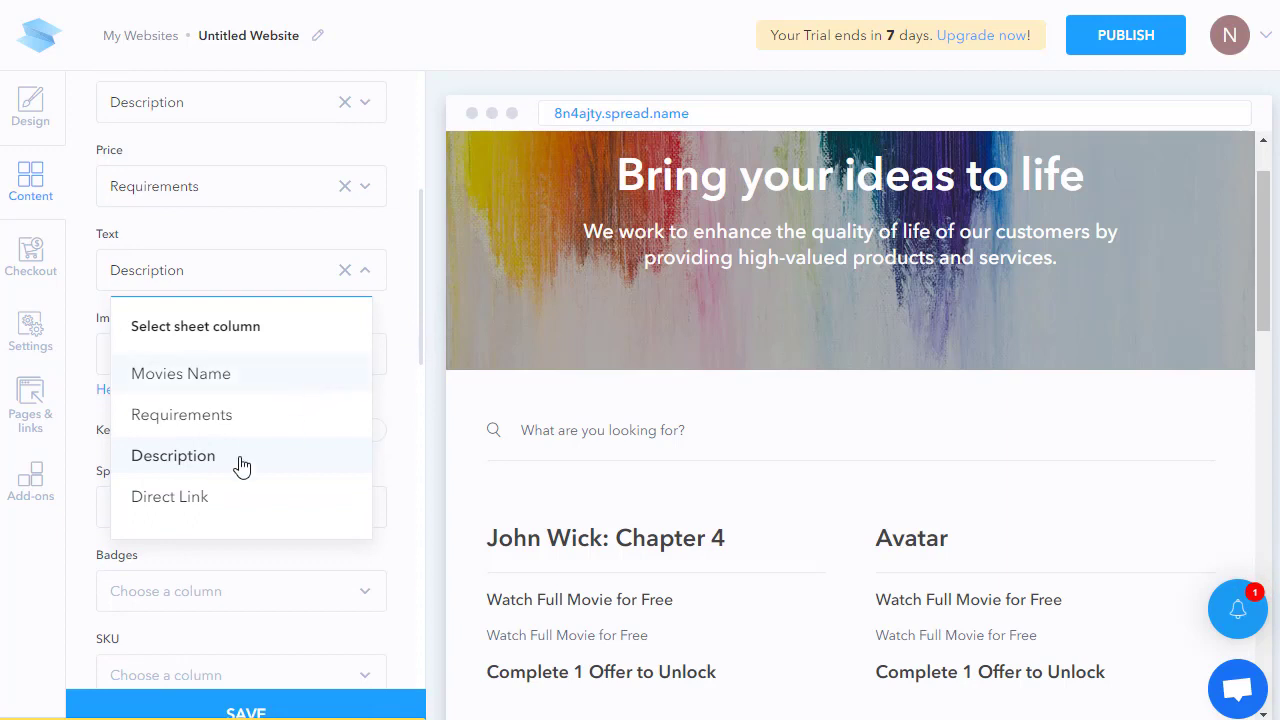
click(178, 498)
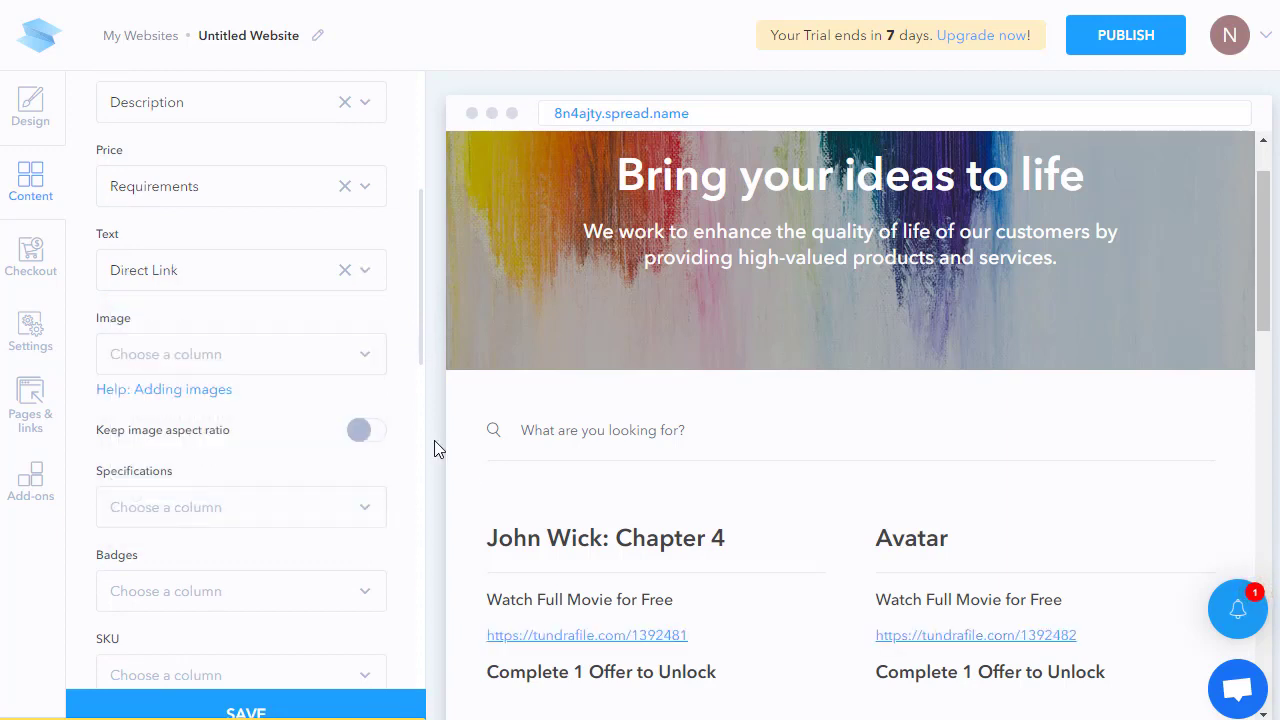
scroll(418, 341, down, 1)
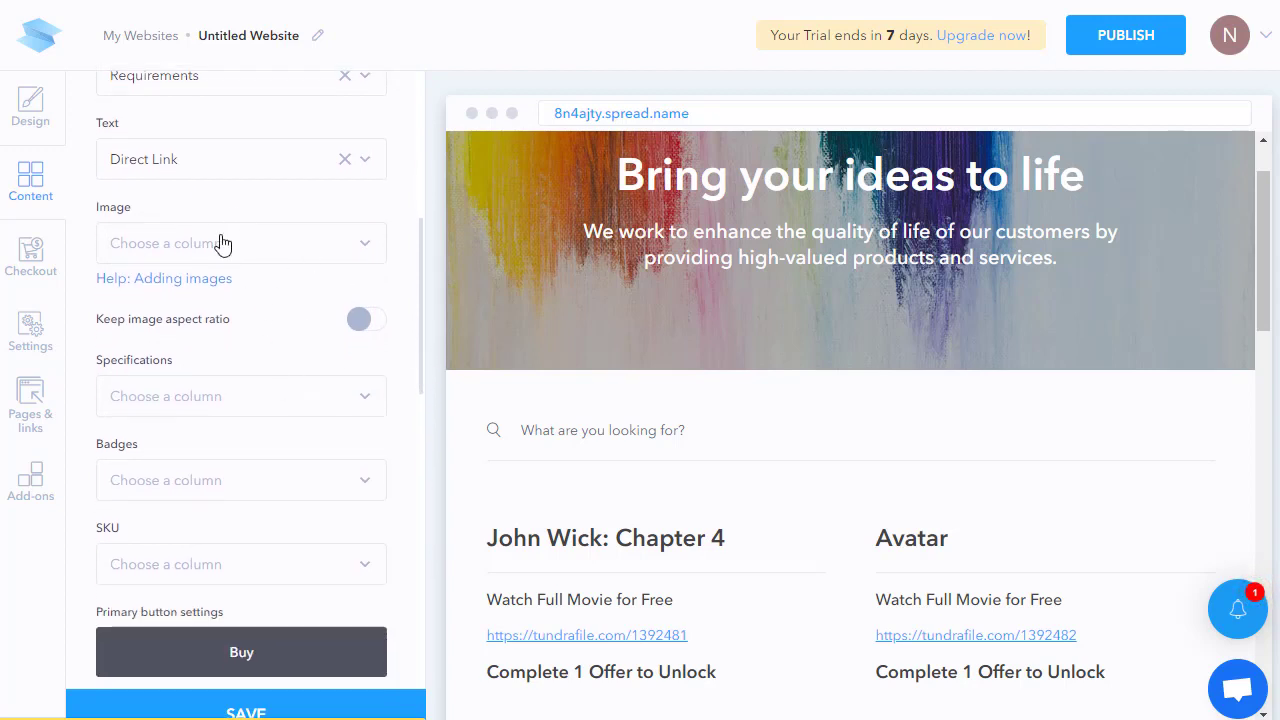
click(314, 247)
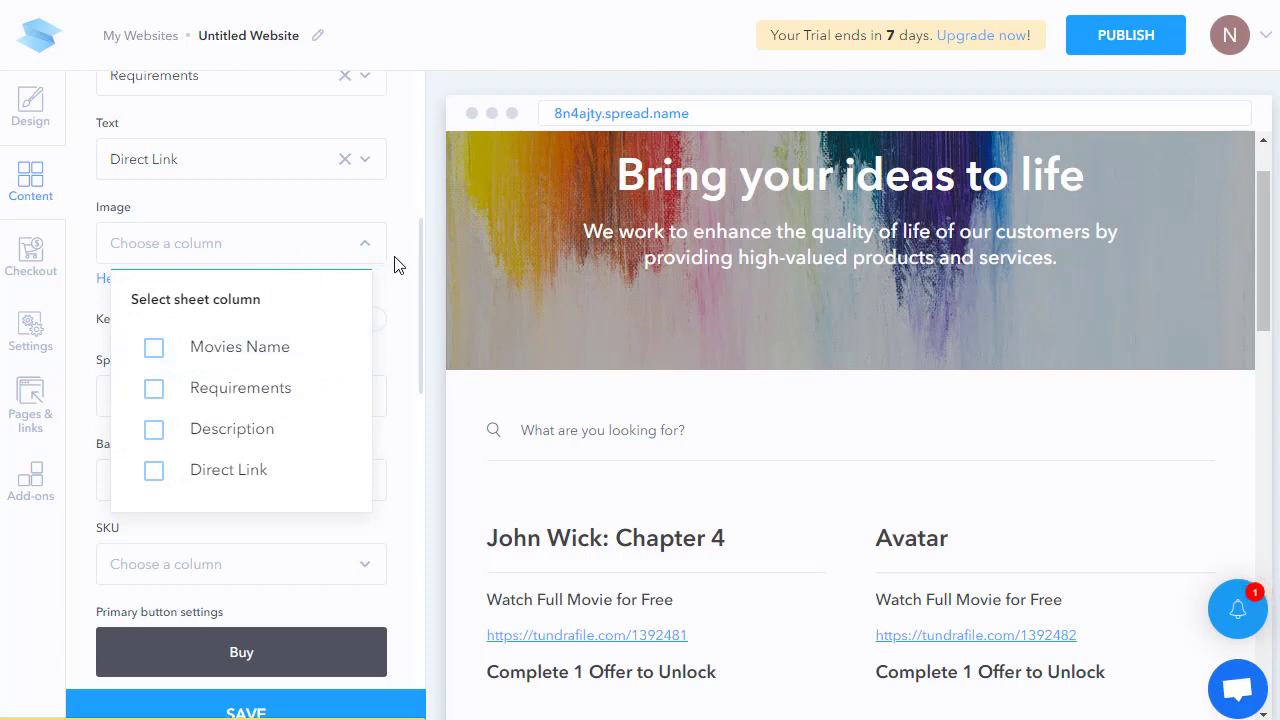
click(415, 285)
drag(421, 281, 405, 150)
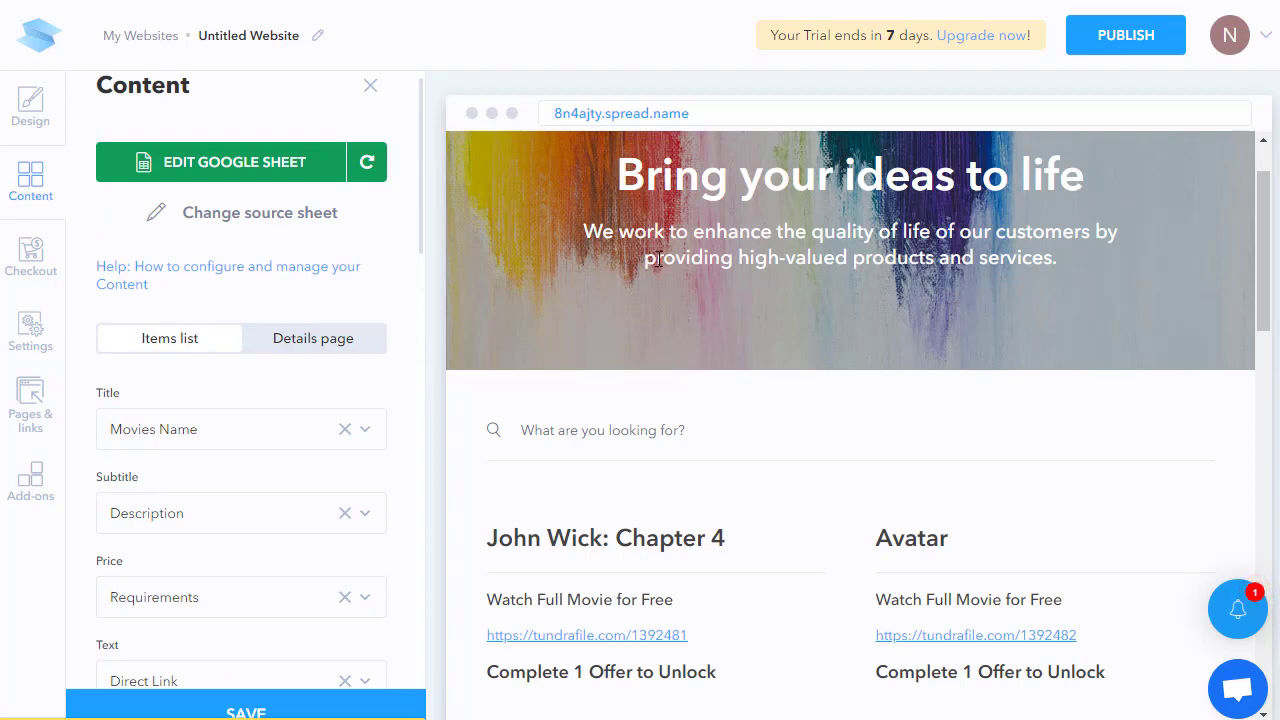
Step: Replace the home page intro's cover image with the downloaded avatar-2-way-of-th....jpg picture in the website's design settings
click(37, 104)
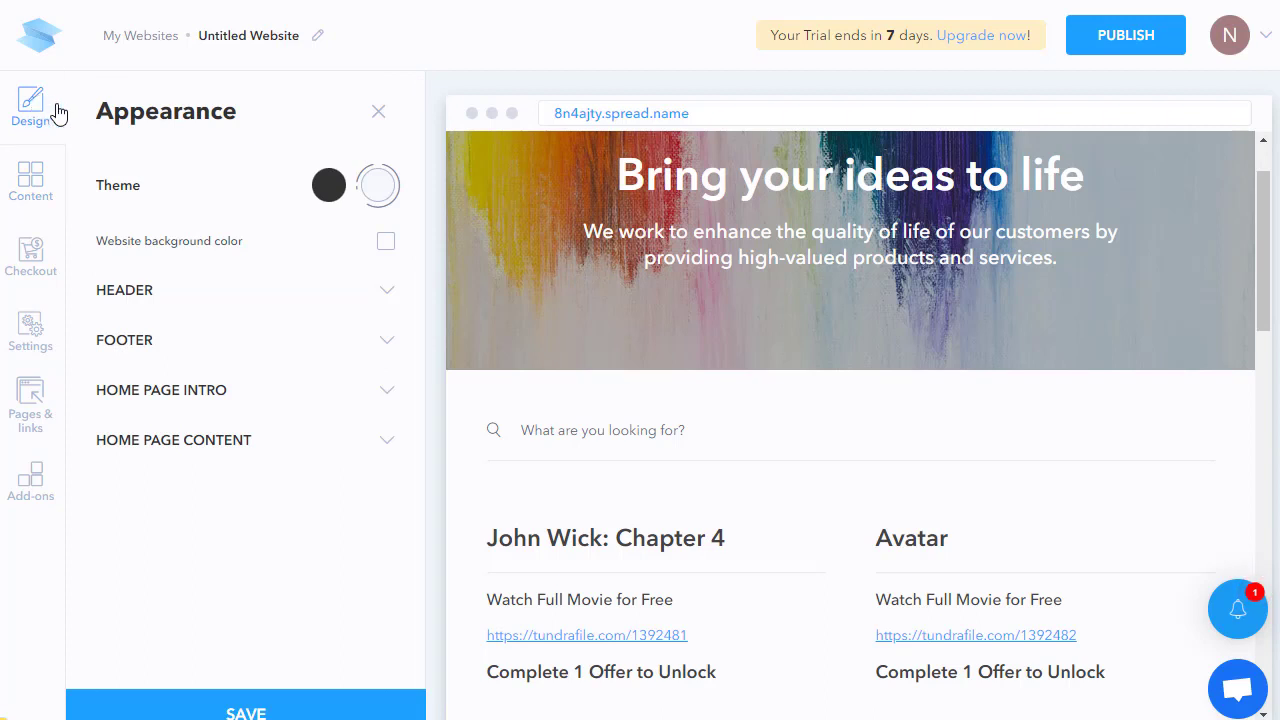
click(255, 293)
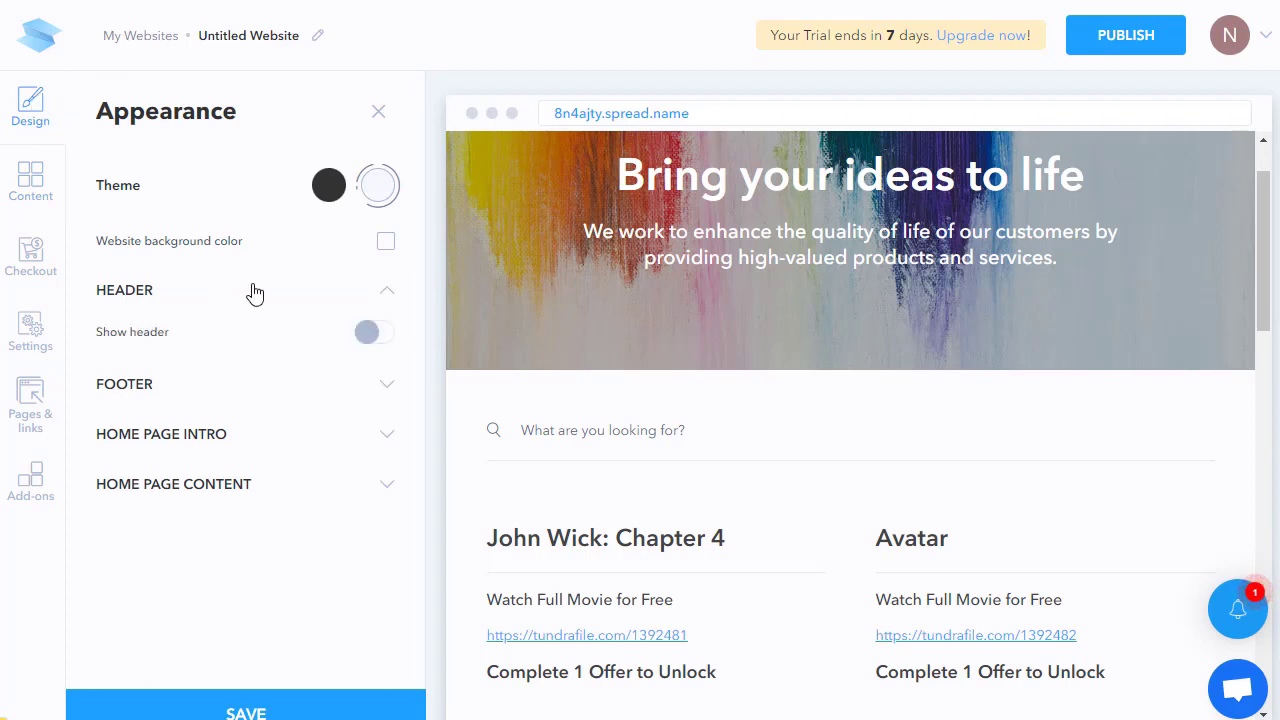
click(208, 438)
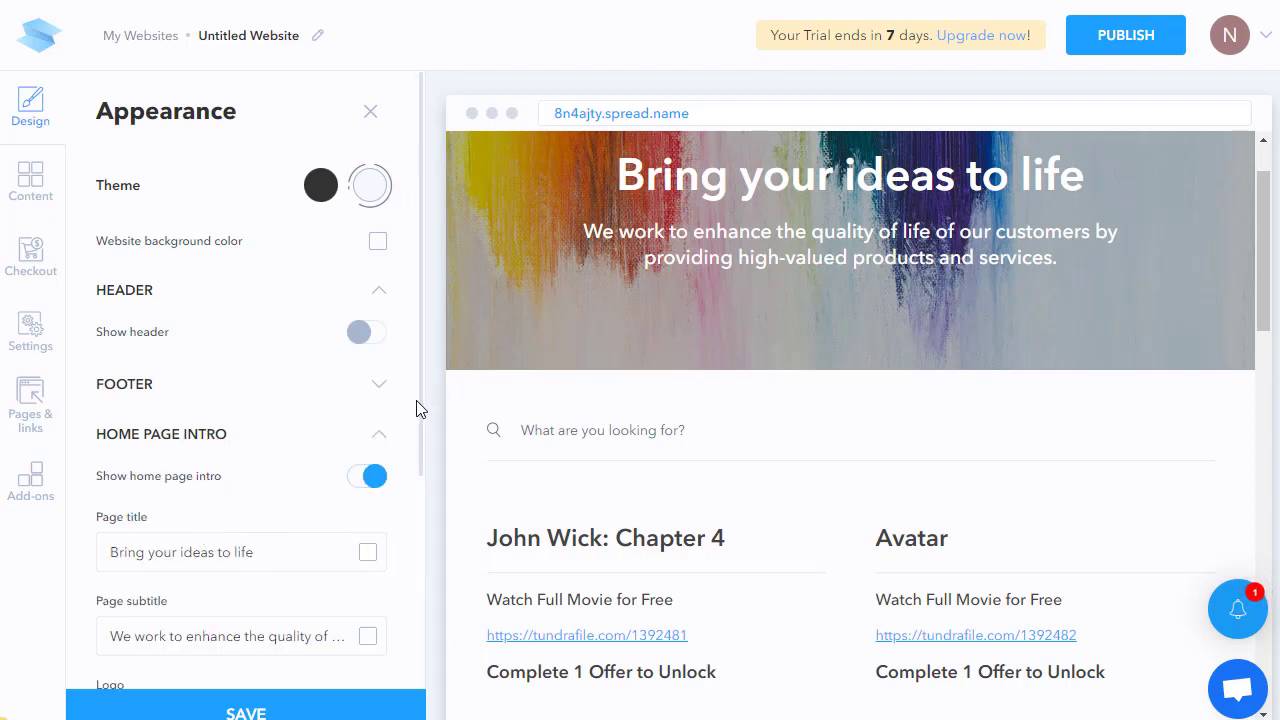
drag(421, 418, 300, 543)
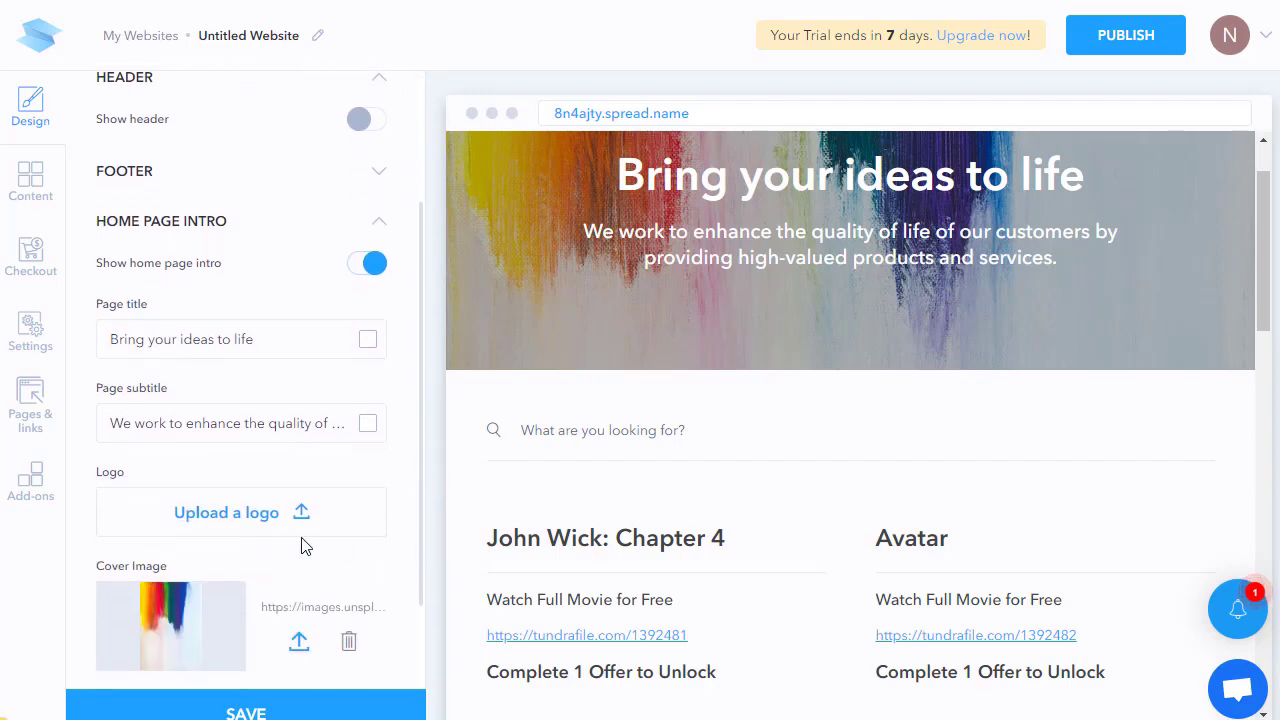
click(245, 522)
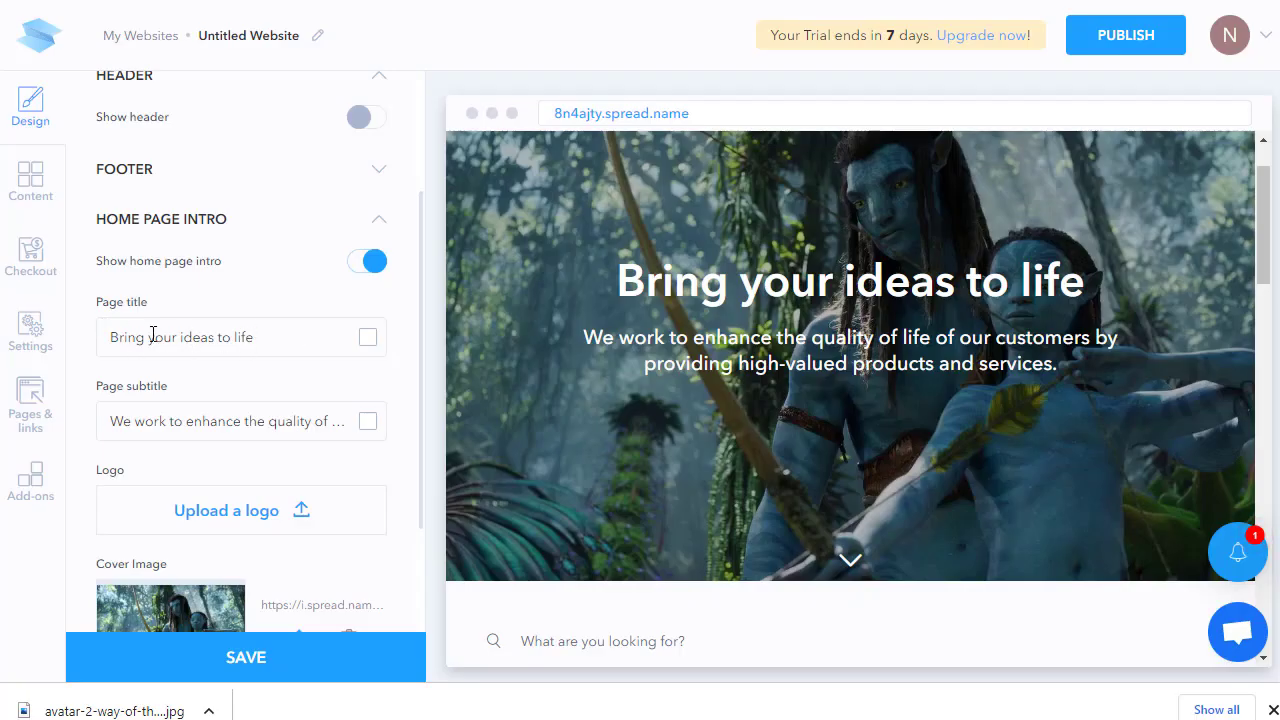
Step: Change the home page intro's page title to "Watch Free Movies"
triple_click(260, 337)
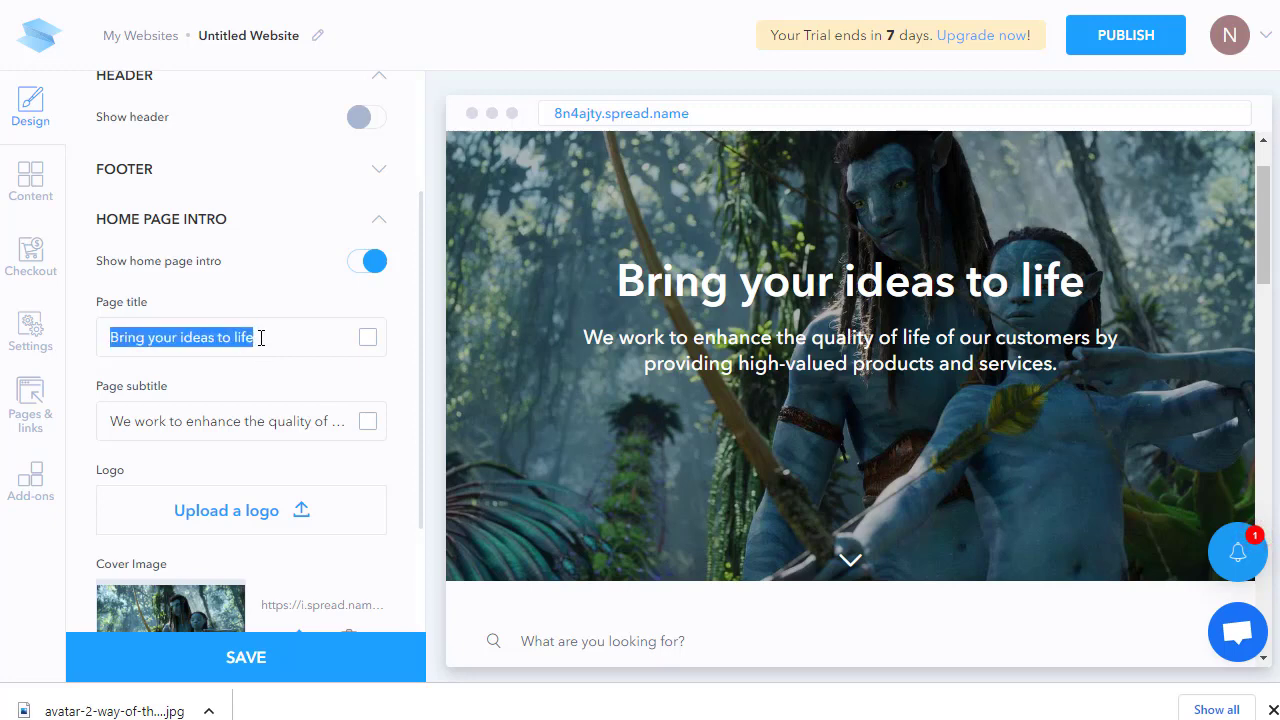
text(Watch)
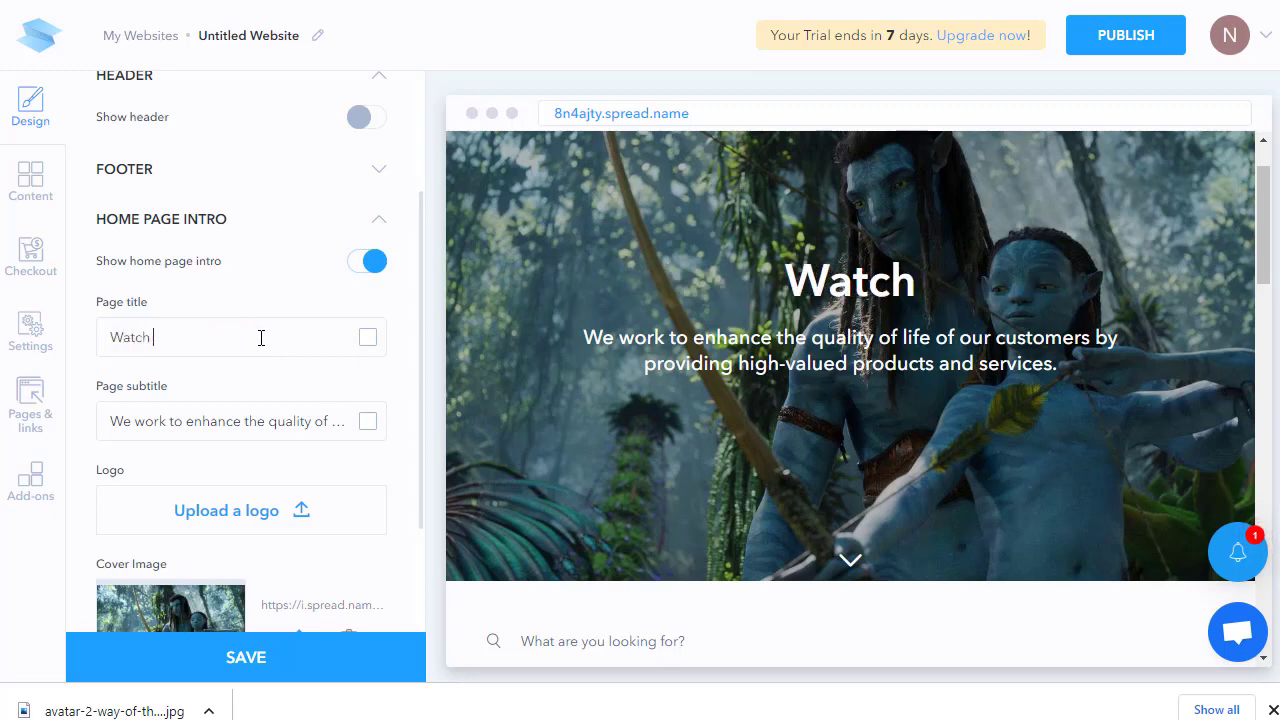
text( Free)
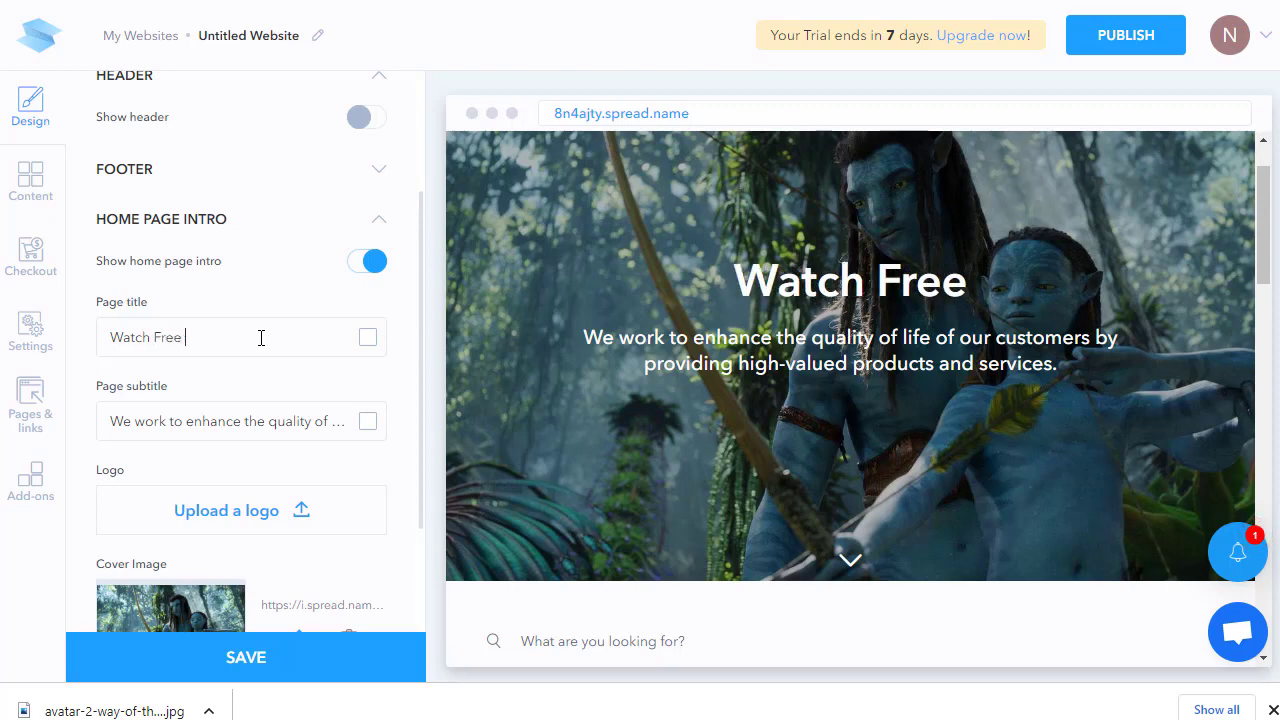
text( Movies)
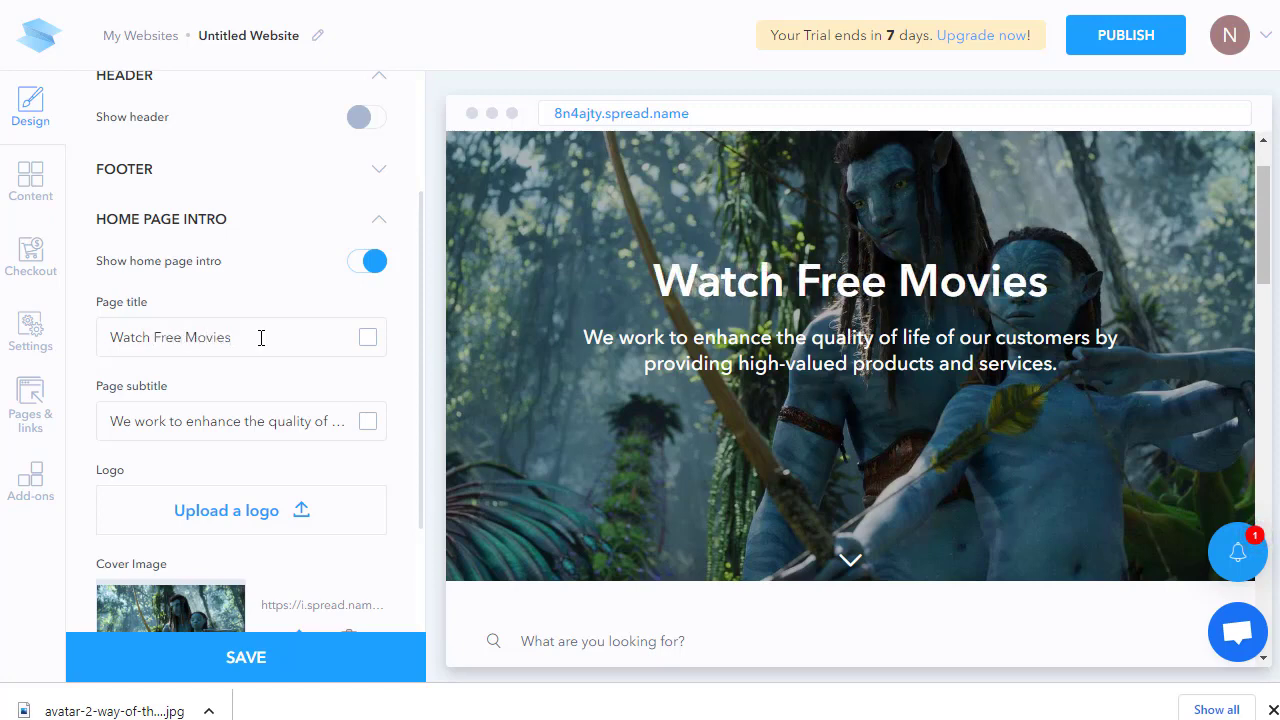
Step: Change the page subtitle to "Top 10 Movies of All The Time" and save the design changes
click(258, 432)
triple_click(266, 430)
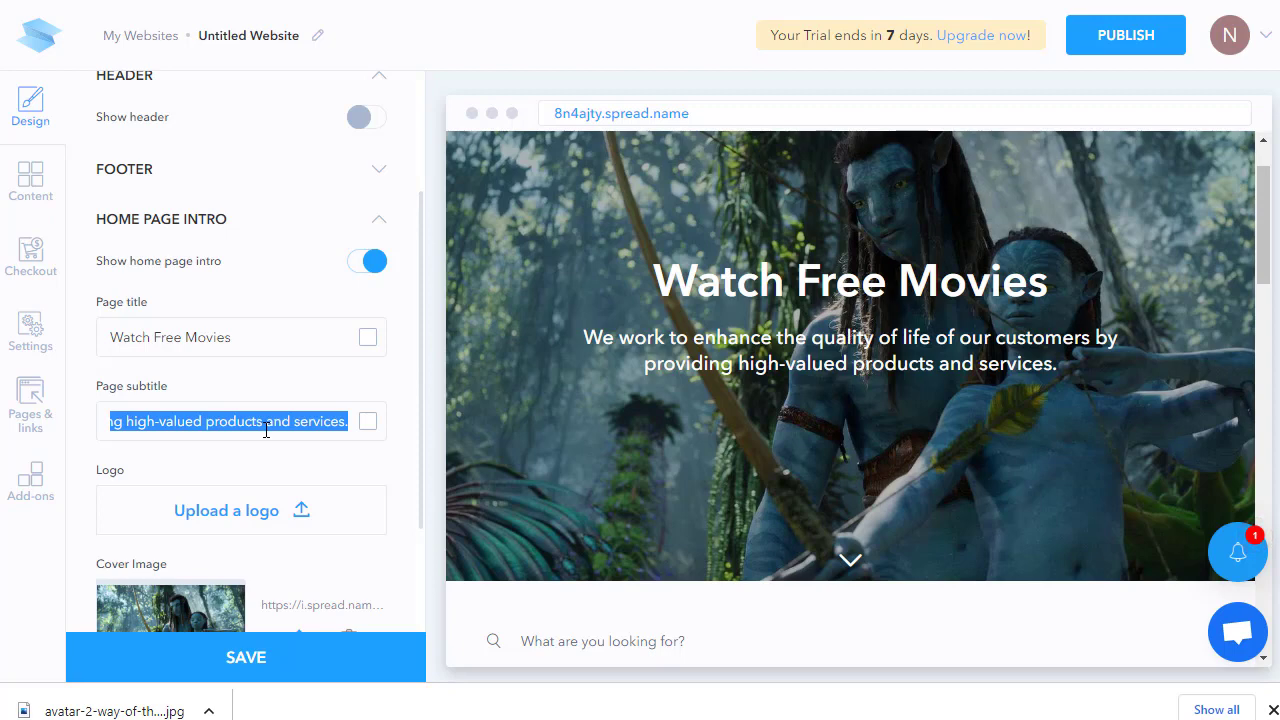
text(Top )
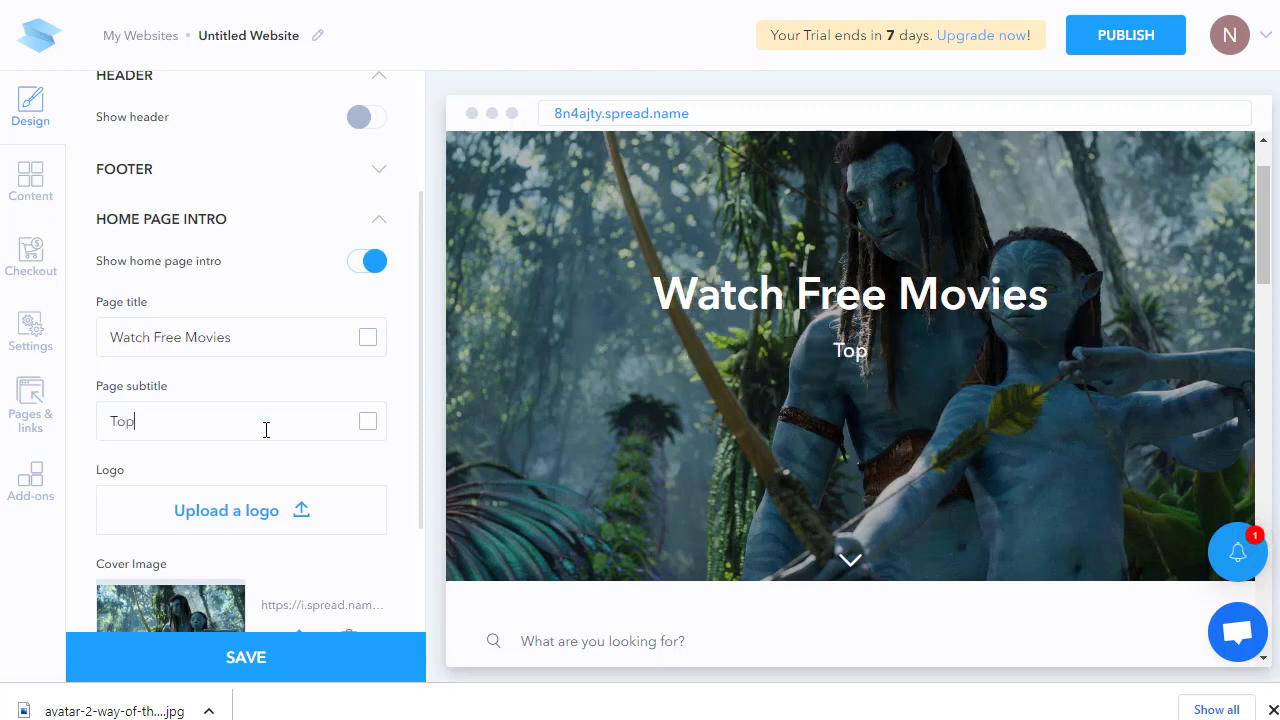
text(10 Movies)
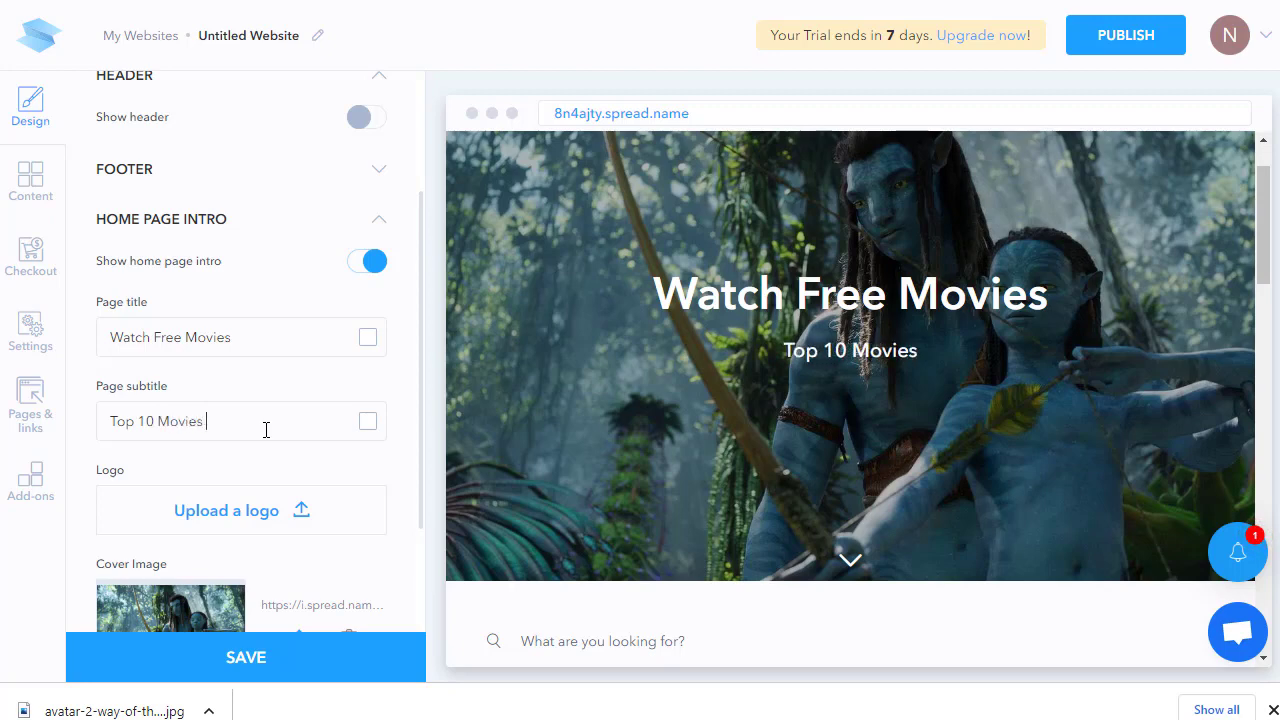
text( of All)
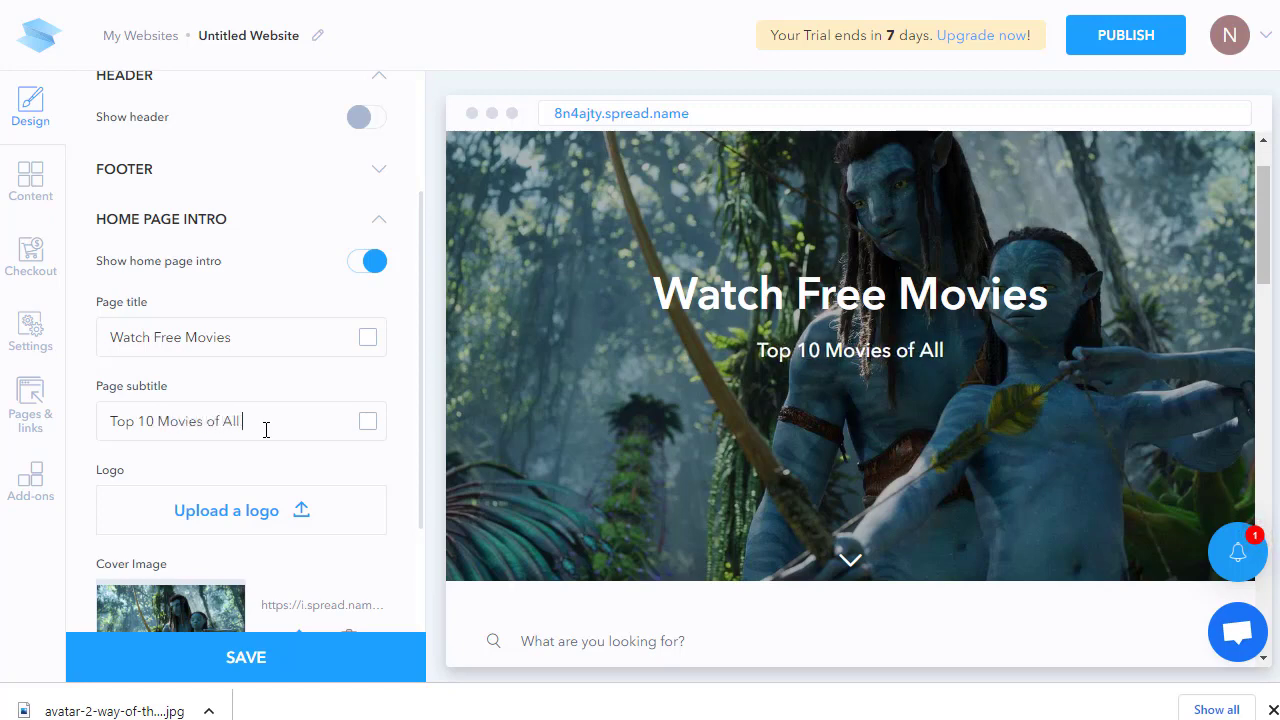
text( The Time)
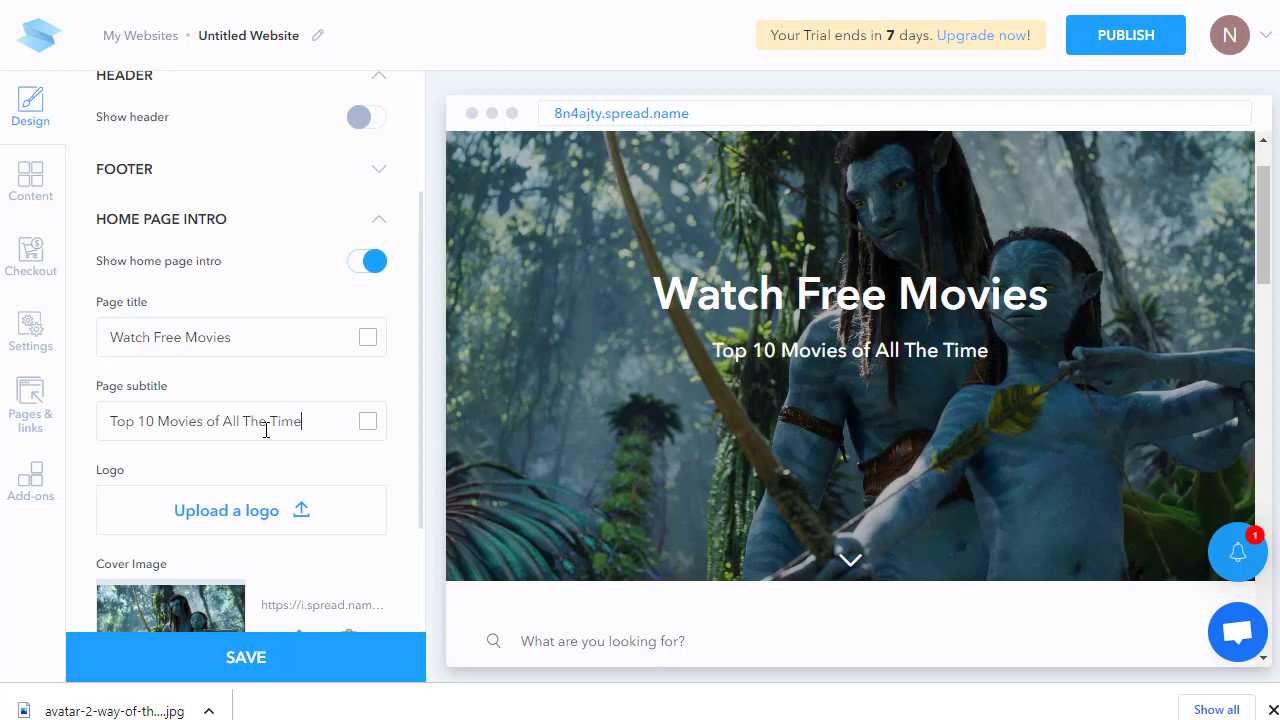
click(271, 668)
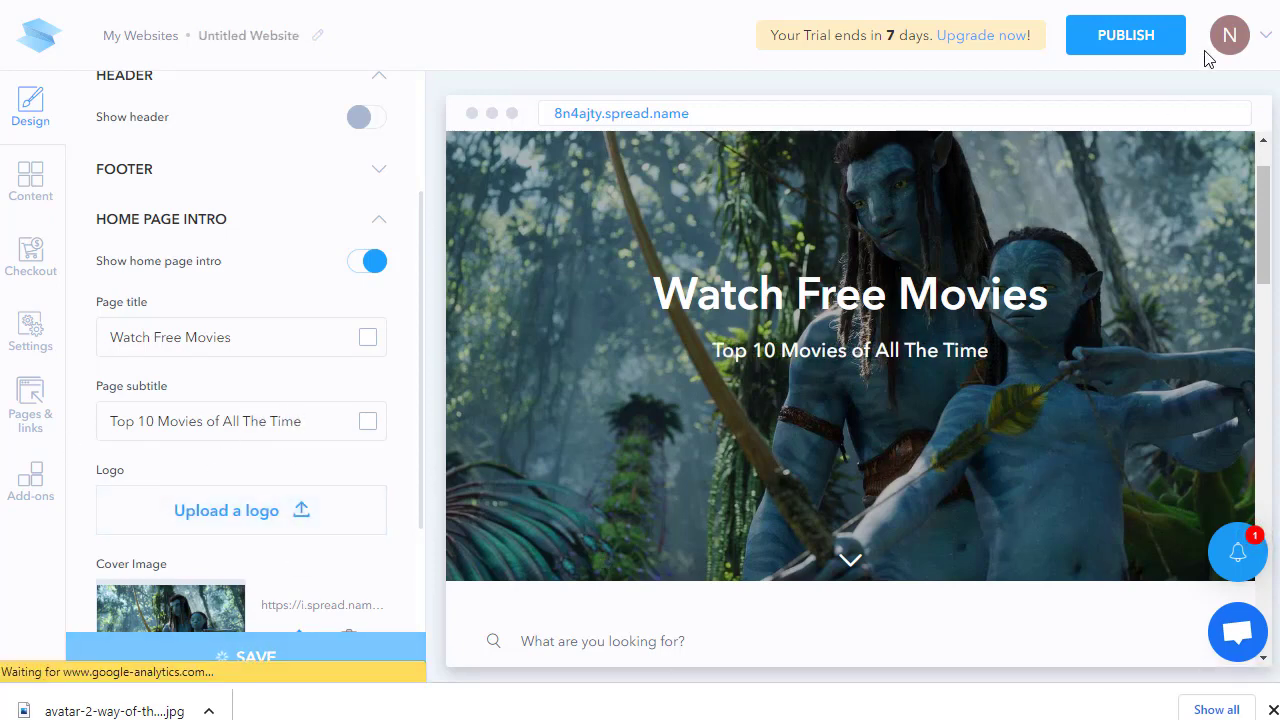
Step: Start publishing the website and copy the site address 8n4ajty.spread.name from the domain choice
click(1124, 47)
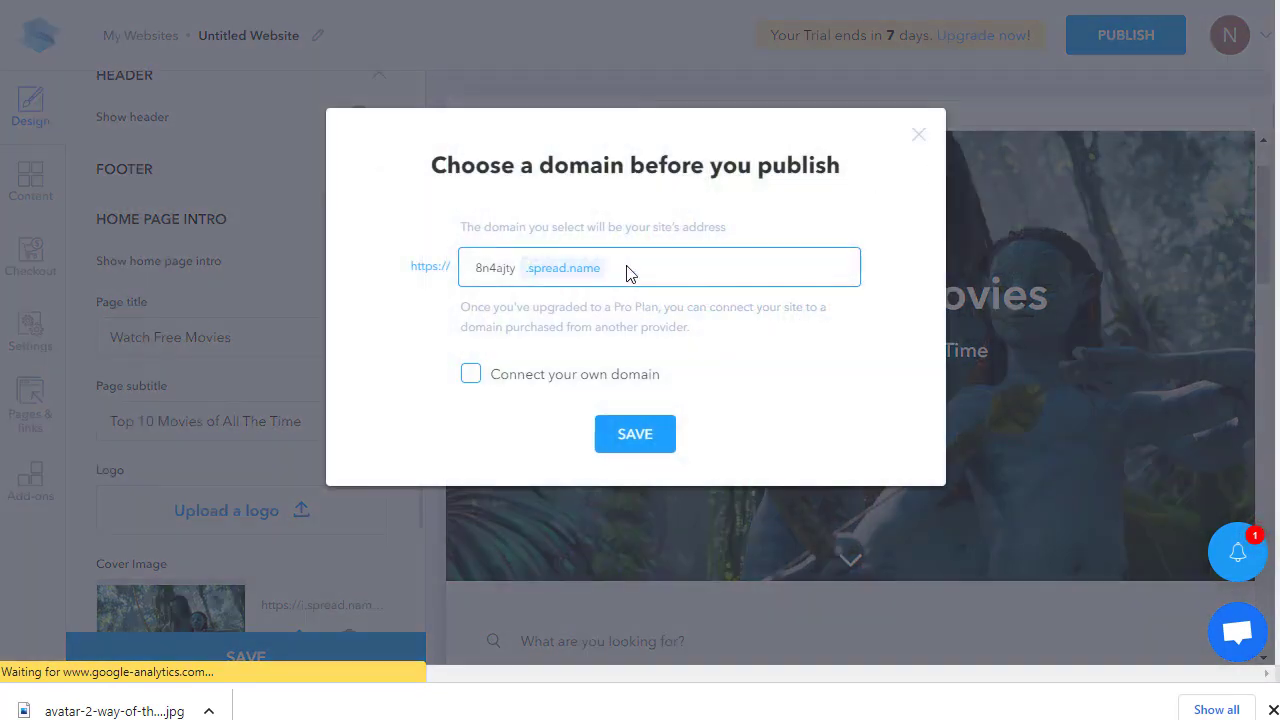
drag(629, 274, 455, 280)
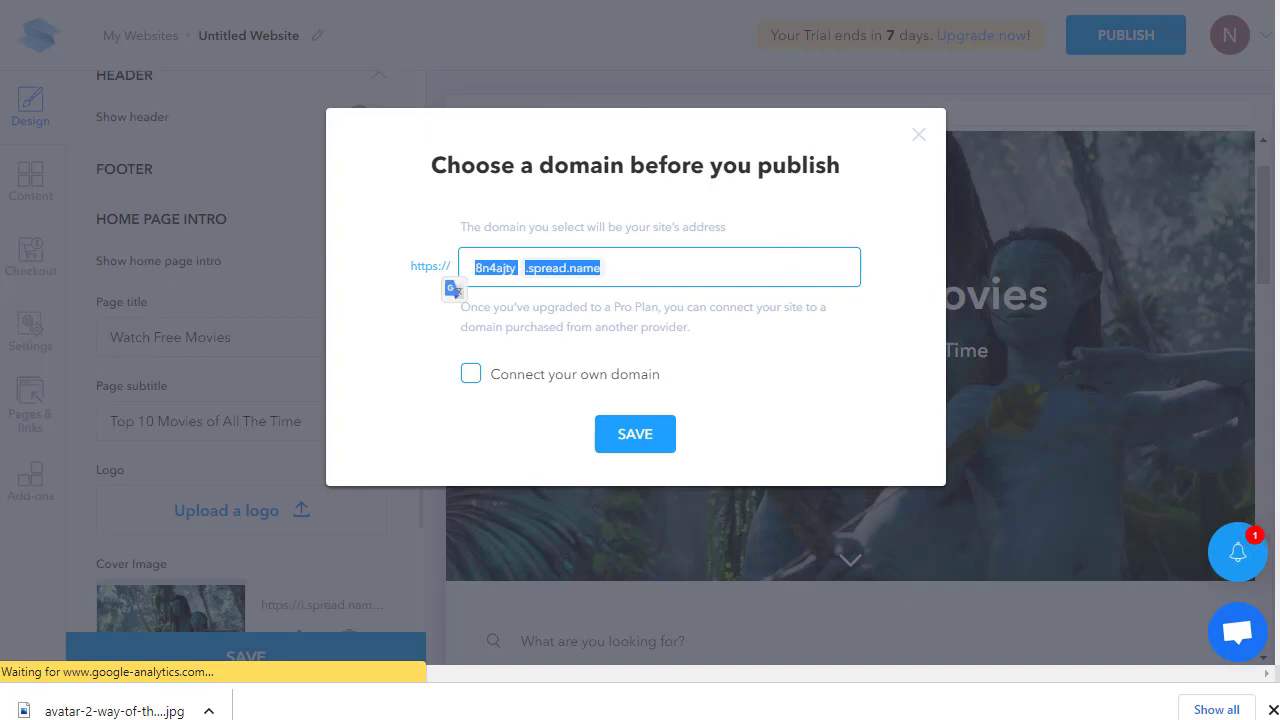
key(Escape)
Step: Open 8n4ajty.spread.name in a new browser tab and look through the movie list down to Jurassic World
key(ctrl+t)
text(8n4ajty.spread.name)
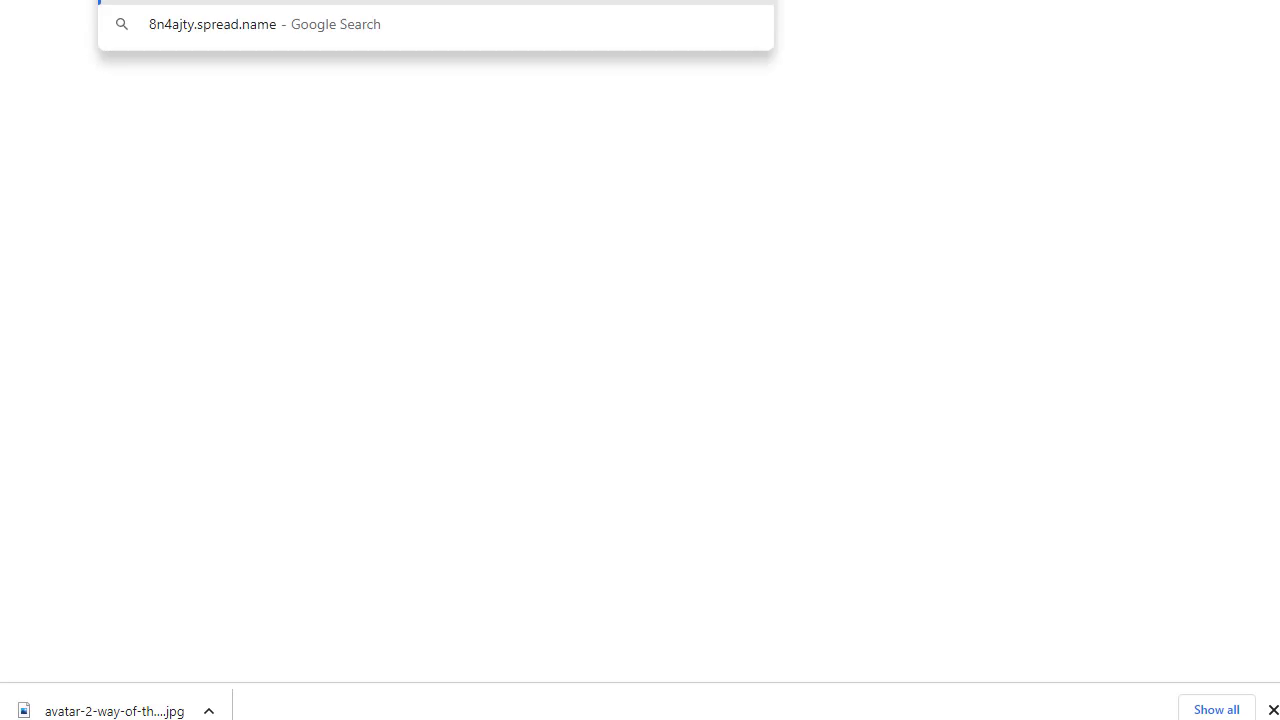
key(Return)
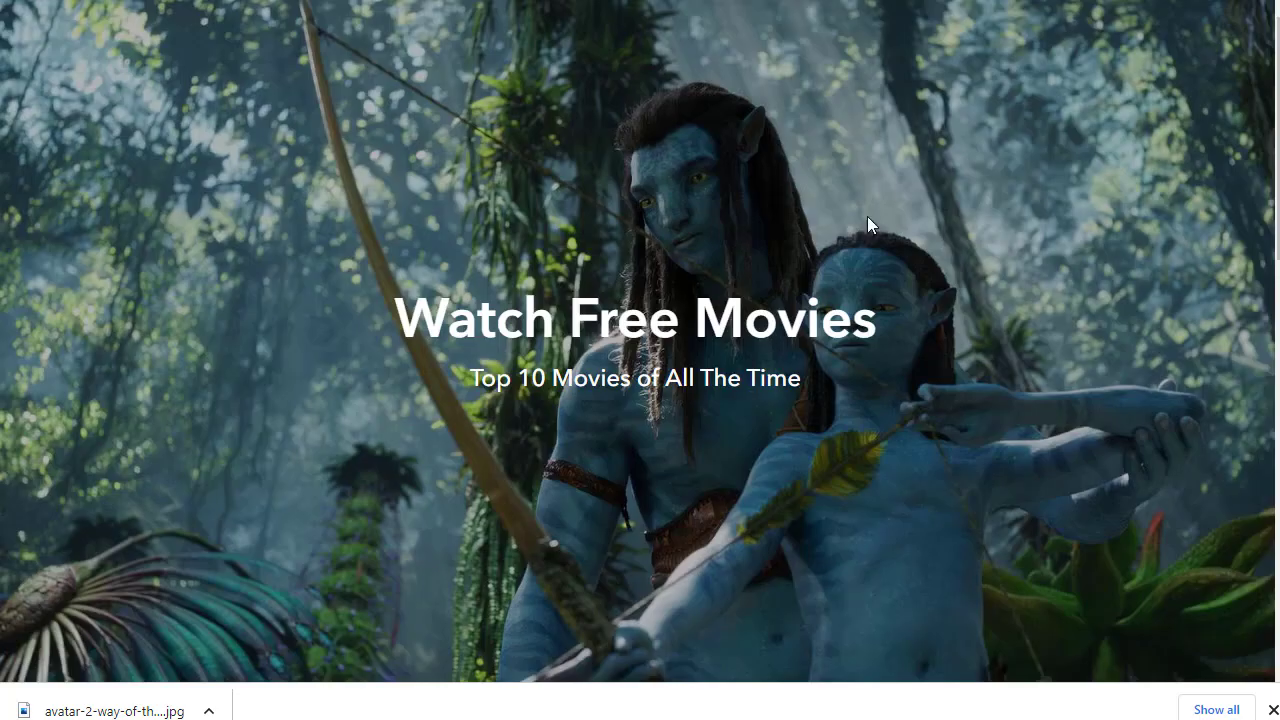
scroll(1274, 134, down, 1)
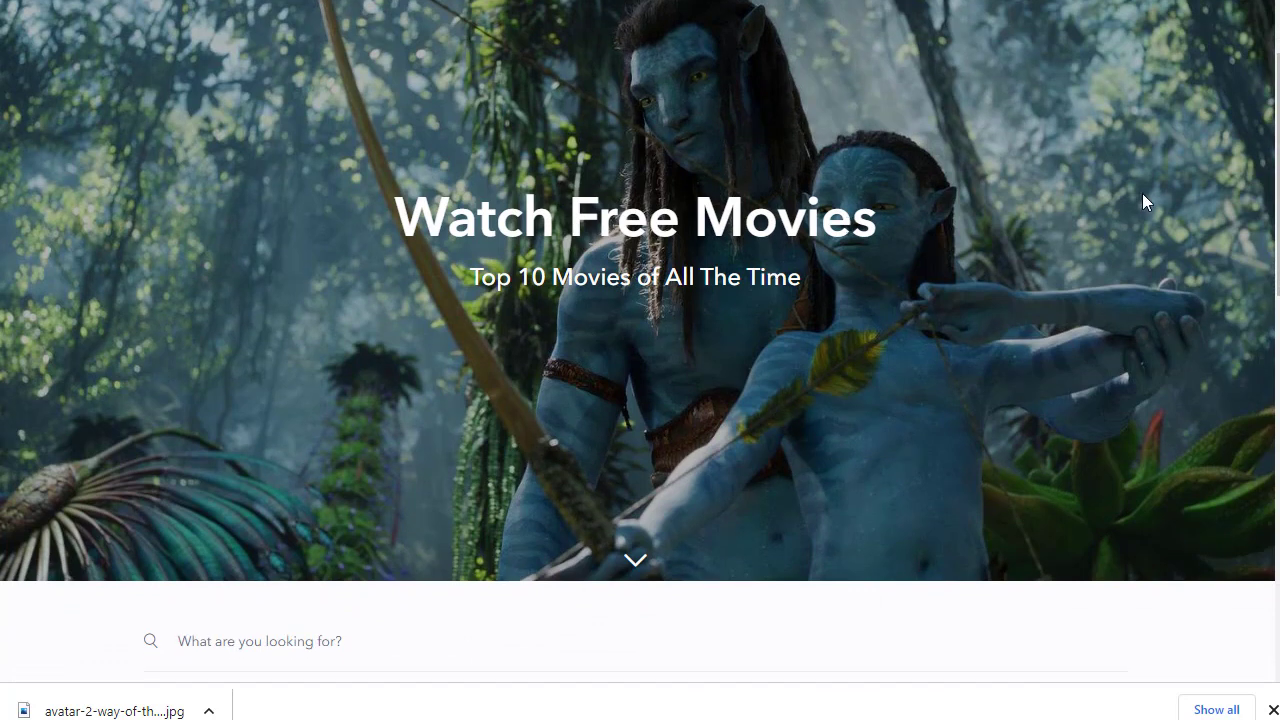
scroll(1145, 202, down, 3)
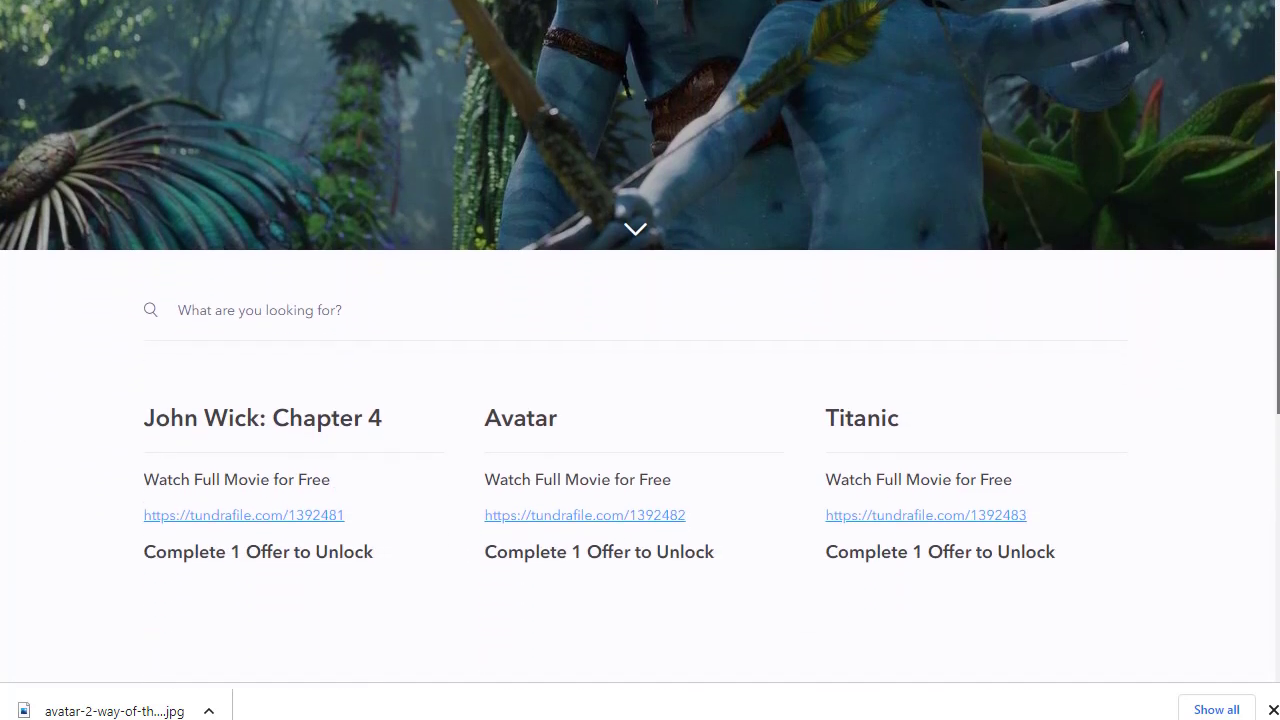
scroll(640, 360, down, 3)
scroll(640, 360, down, 2)
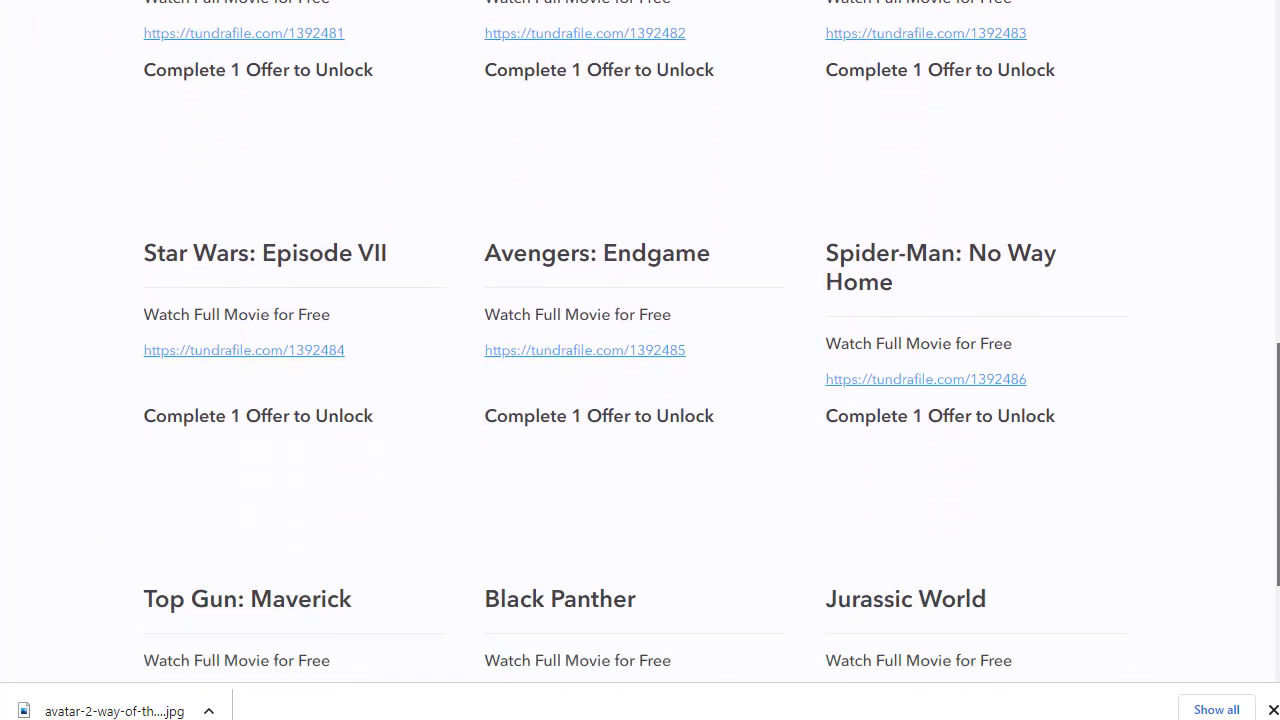
scroll(640, 360, down, 2)
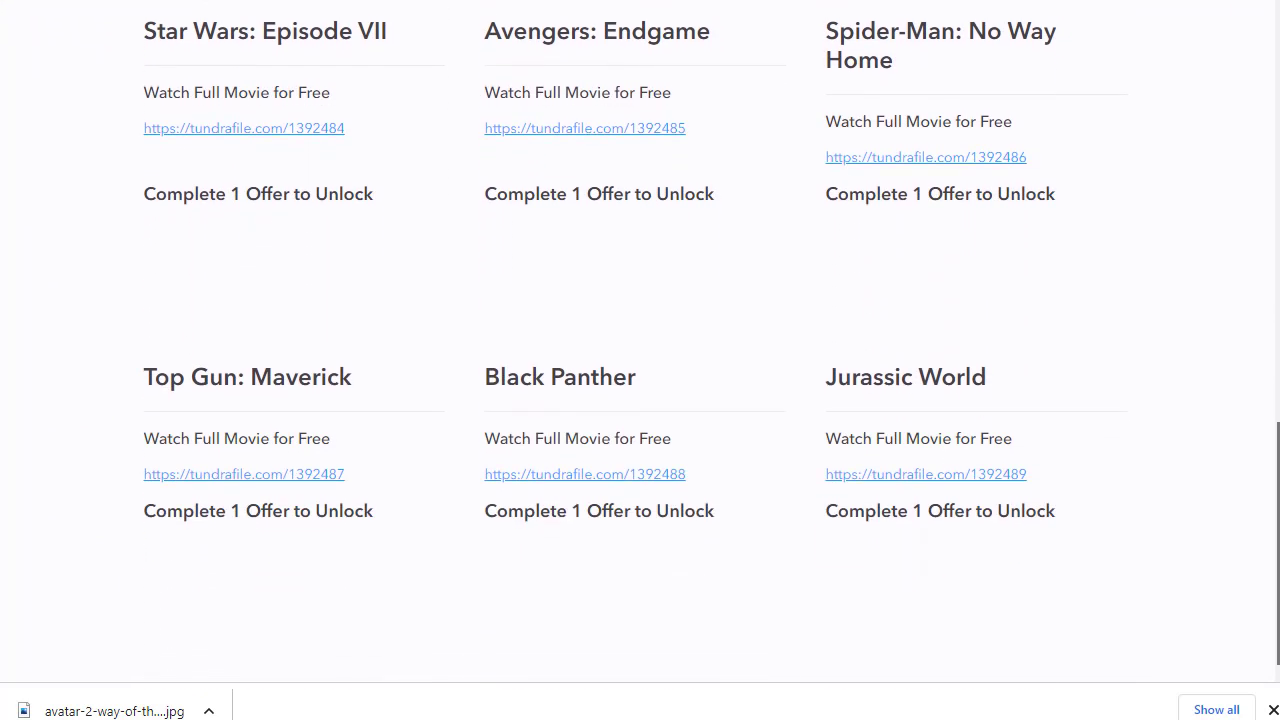
Step: Look over the published movie cards and highlight the description and the unlock note under John Wick: Chapter 4
scroll(640, 360, up, 4)
scroll(640, 360, down, 3)
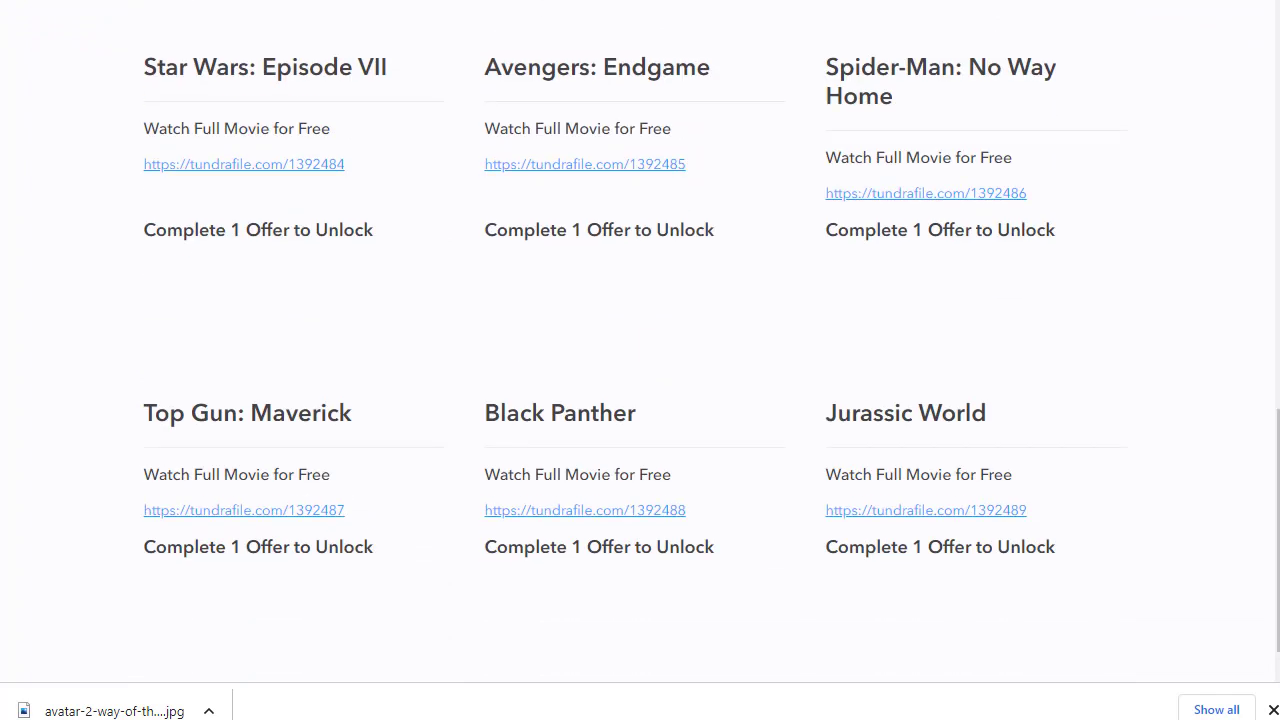
click(1273, 710)
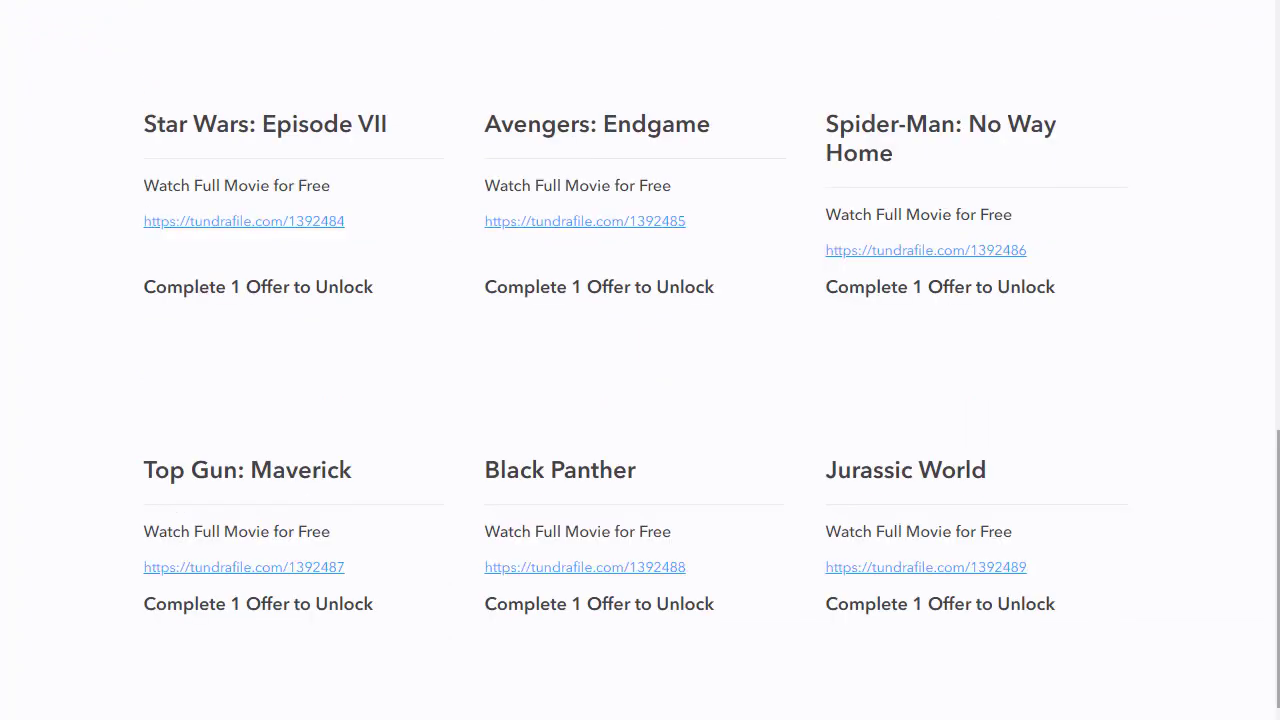
scroll(790, 289, up, 3)
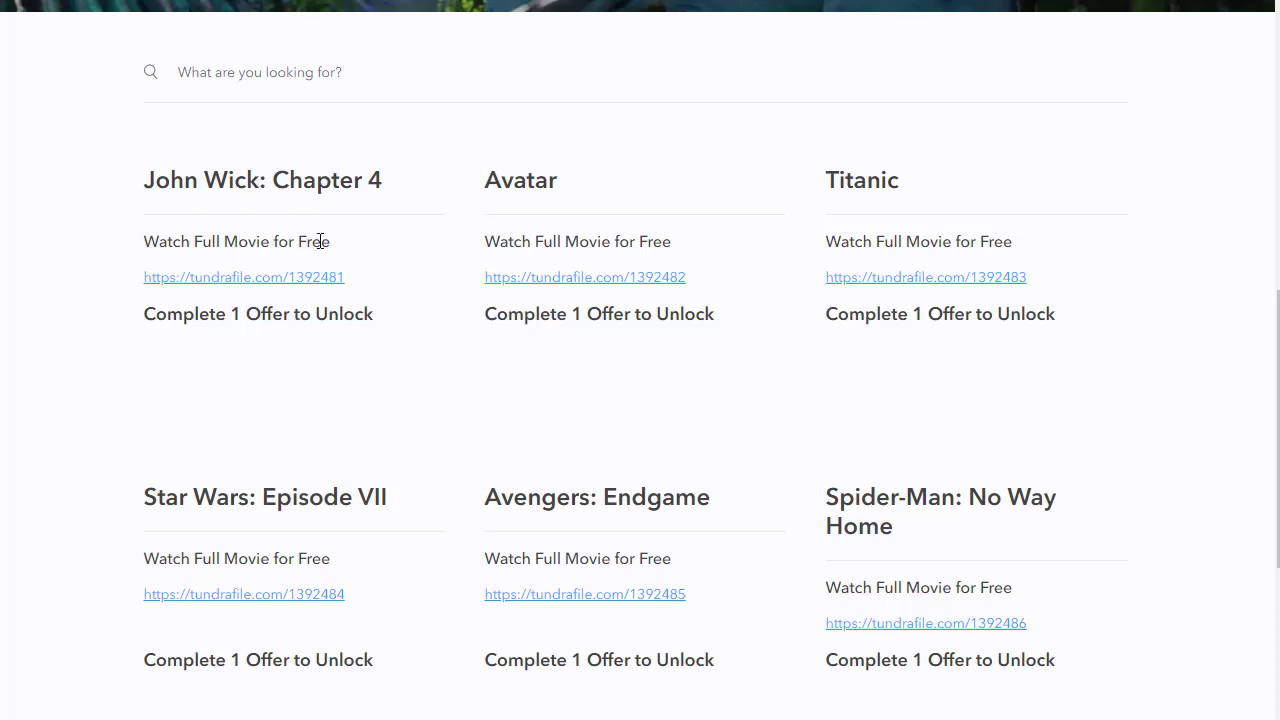
drag(336, 245, 144, 243)
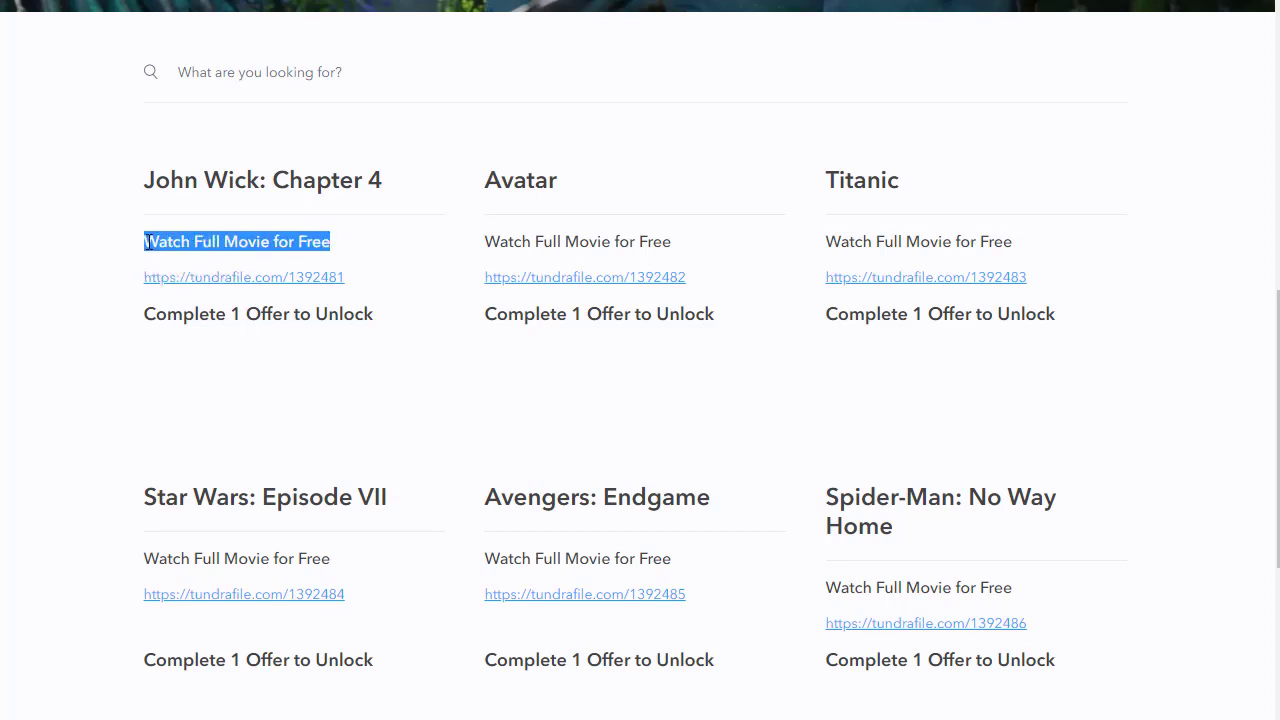
drag(143, 320, 383, 320)
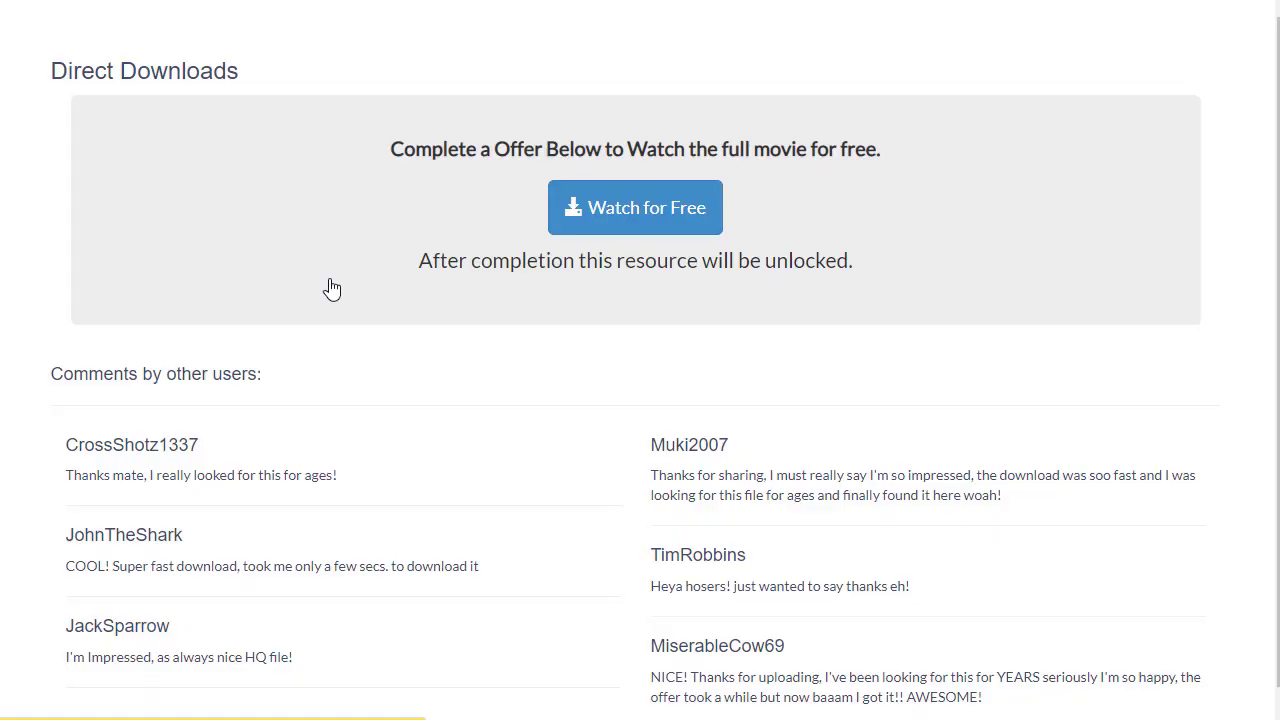
Step: Reveal the offers on the John Wick: Chapter 4 locker page, leave it, and return to the movie site's header
click(668, 222)
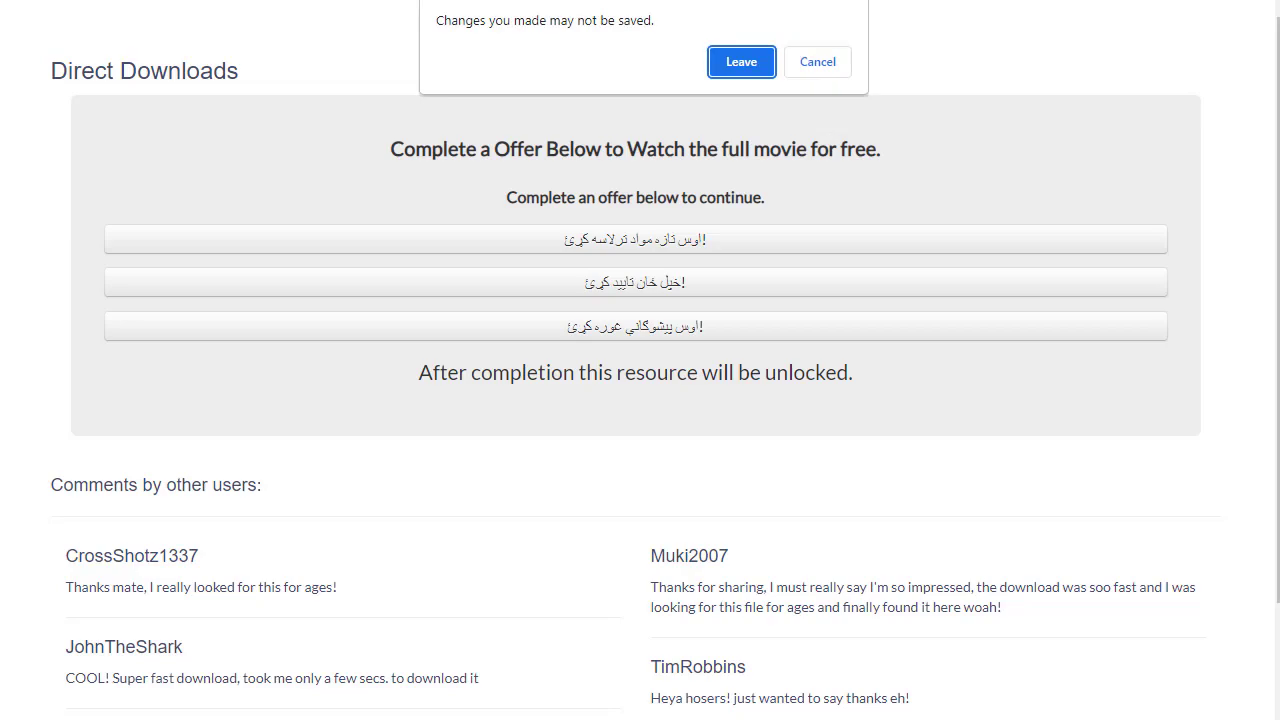
click(738, 61)
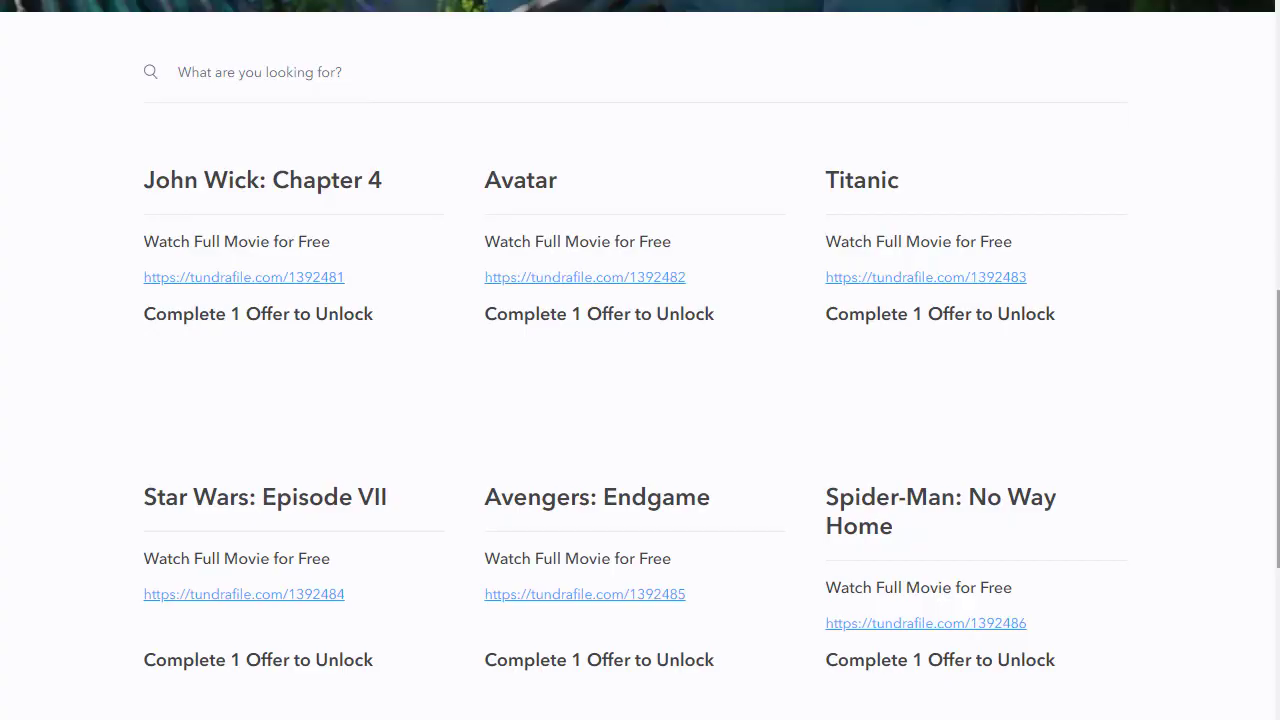
scroll(1272, 92, up, 6)
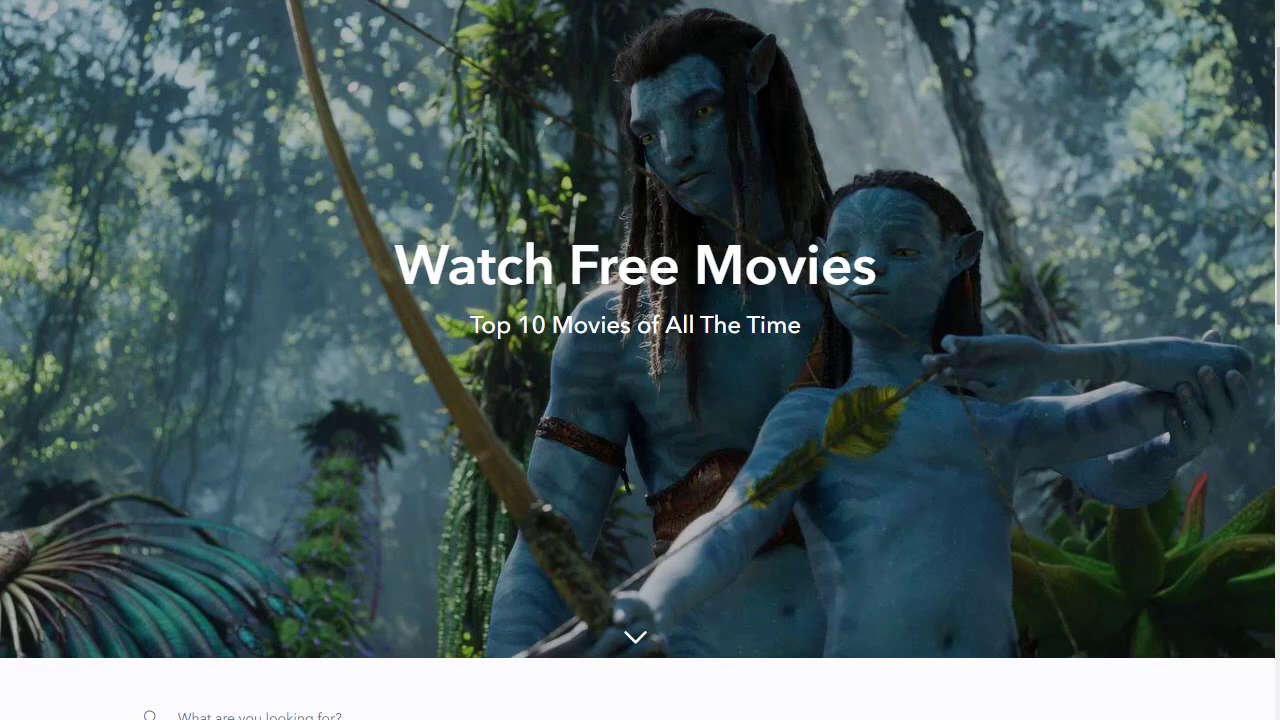
Step: Switch to YouTube and examine the video search results for "John Wick: Chapter 4", including the full-movie uploads and their descriptions
click(758, 268)
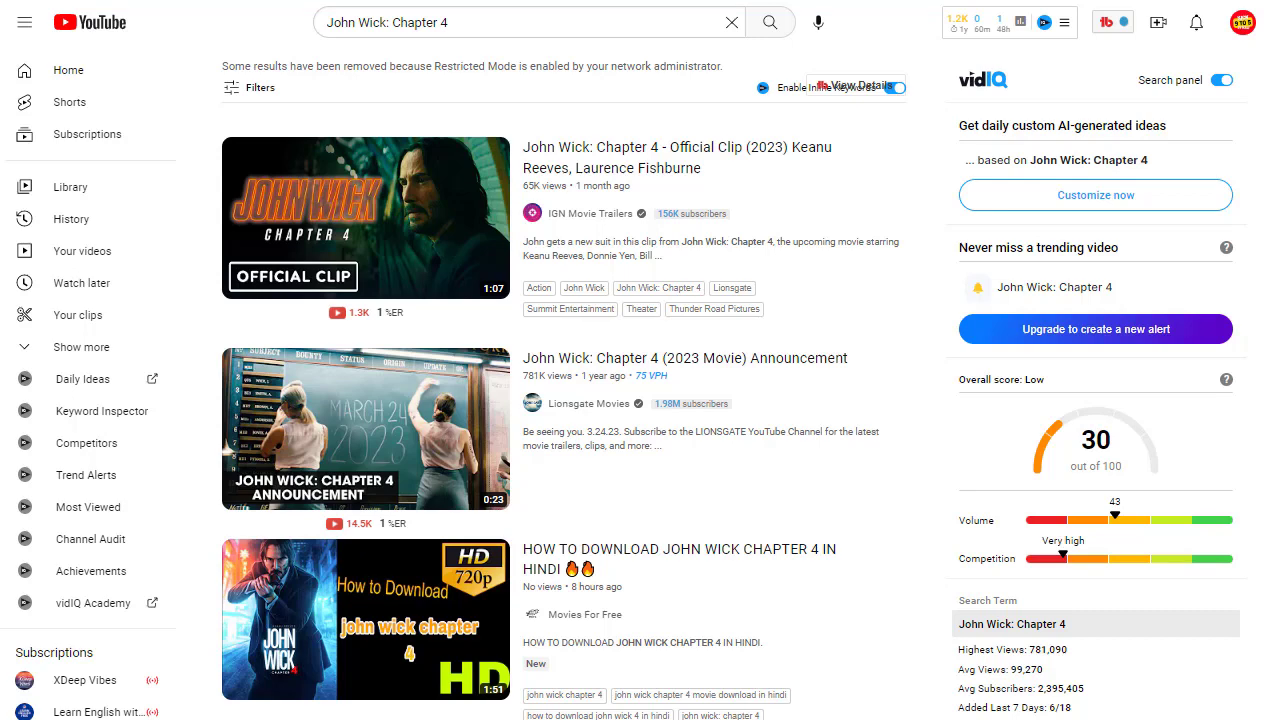
scroll(640, 380, down, 1)
scroll(640, 380, down, 4)
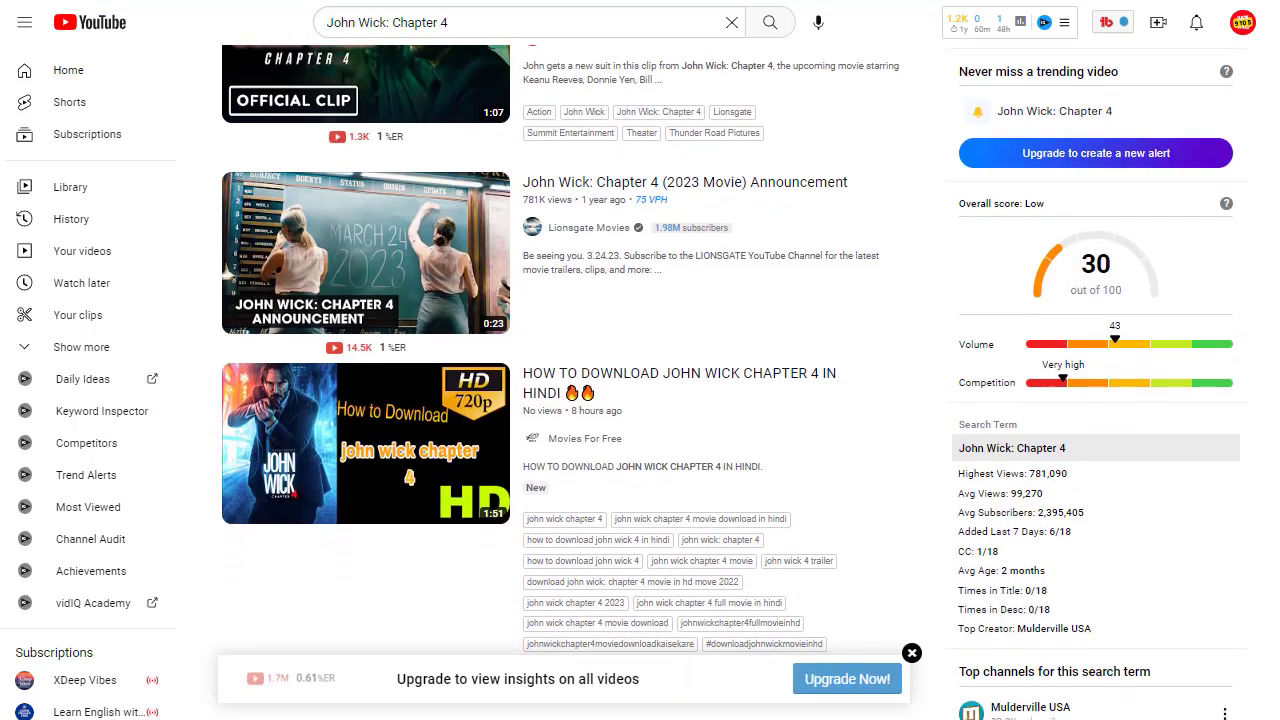
scroll(640, 380, down, 3)
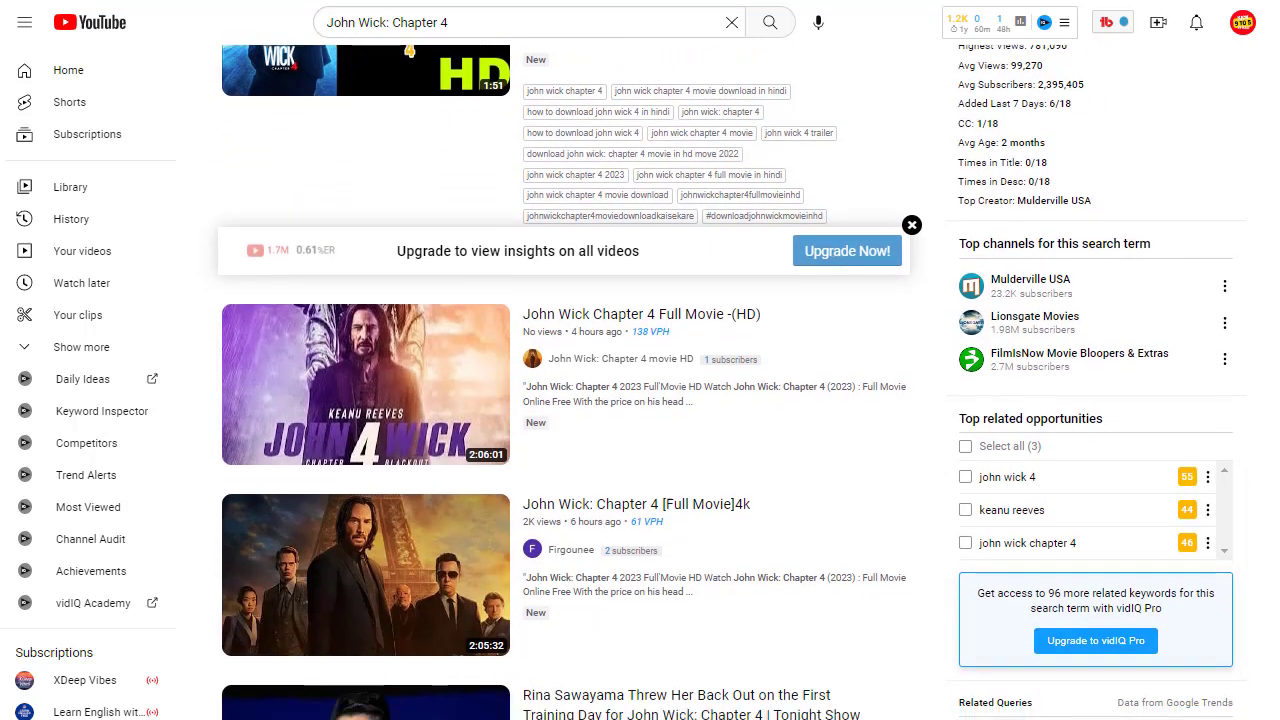
scroll(440, 325, down, 1)
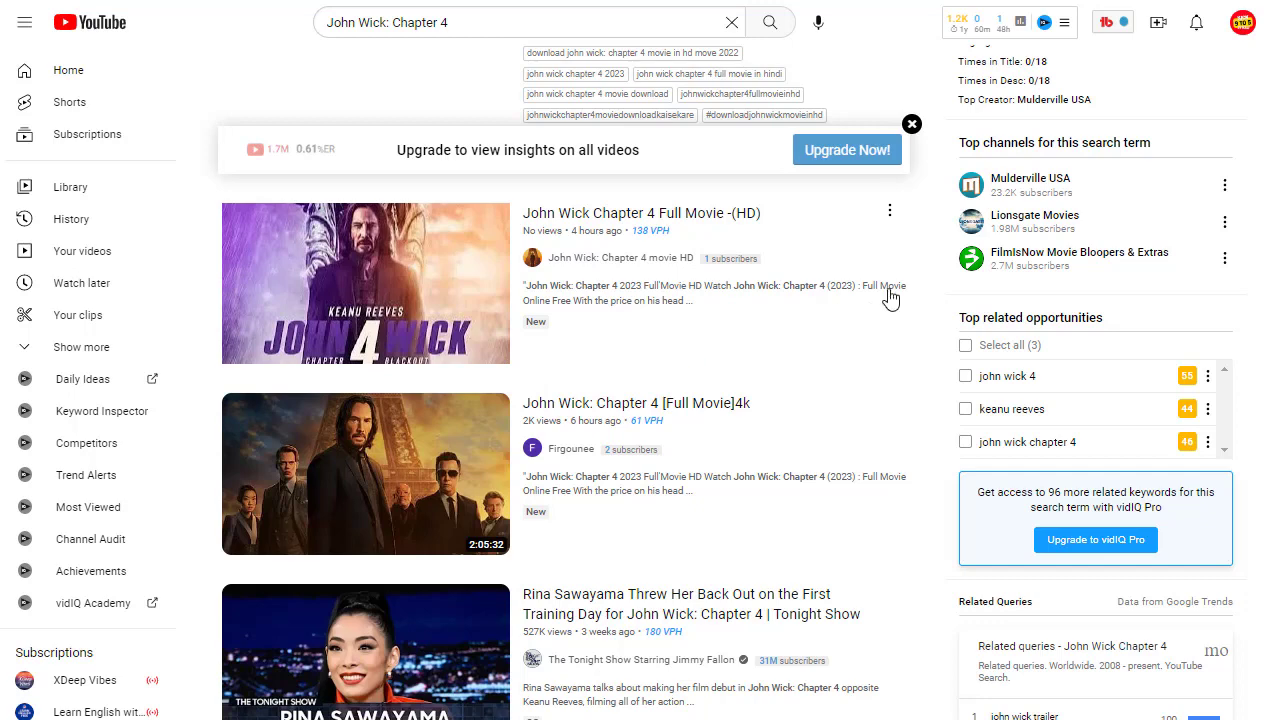
scroll(640, 380, down, 3)
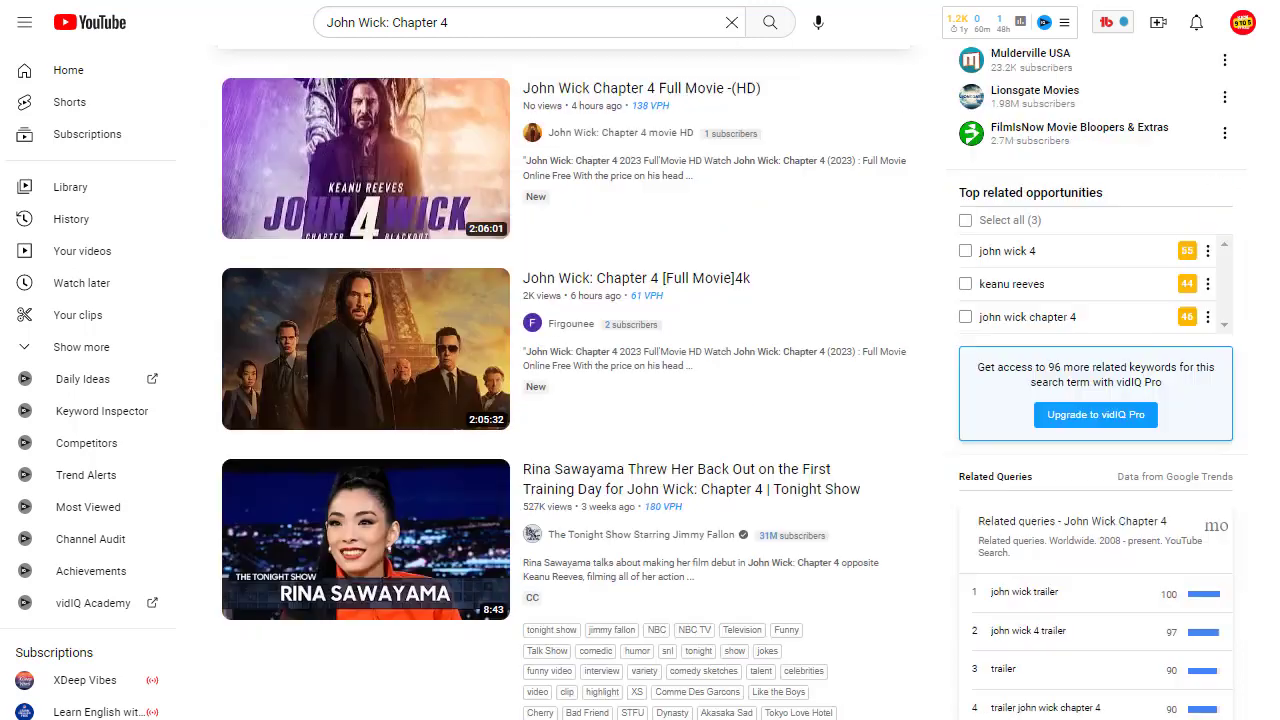
scroll(640, 380, down, 5)
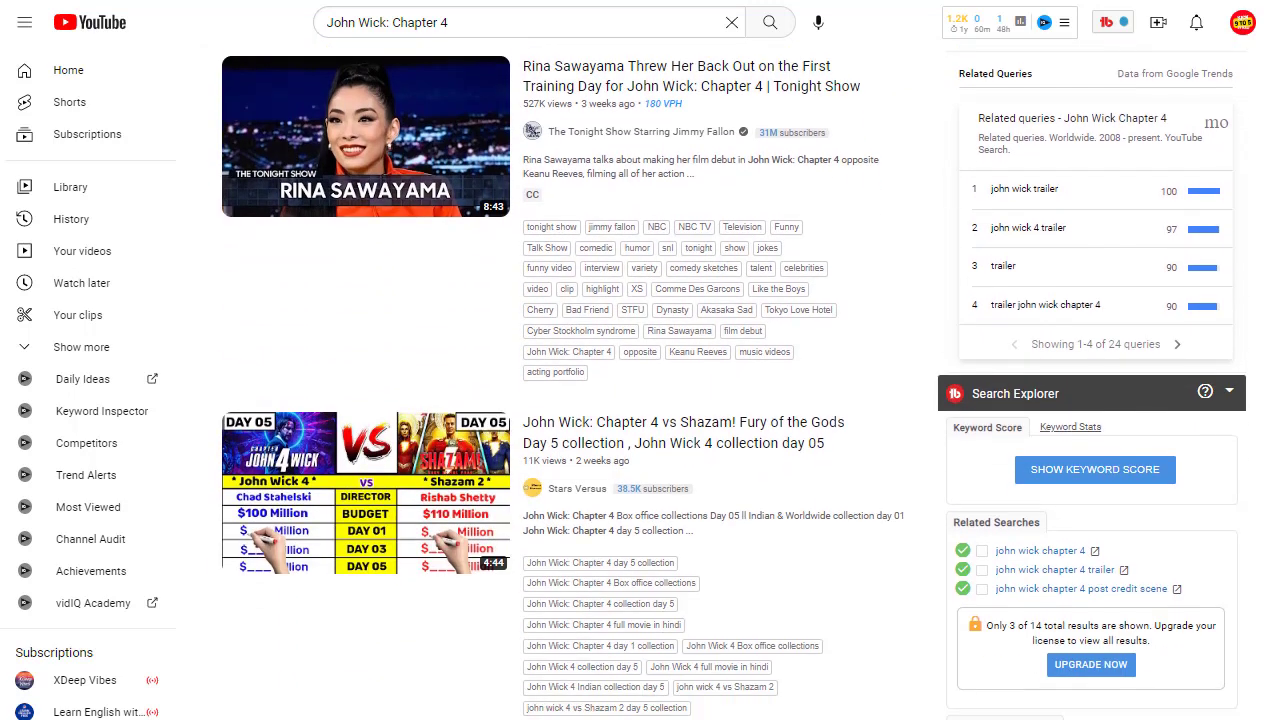
scroll(640, 380, down, 5)
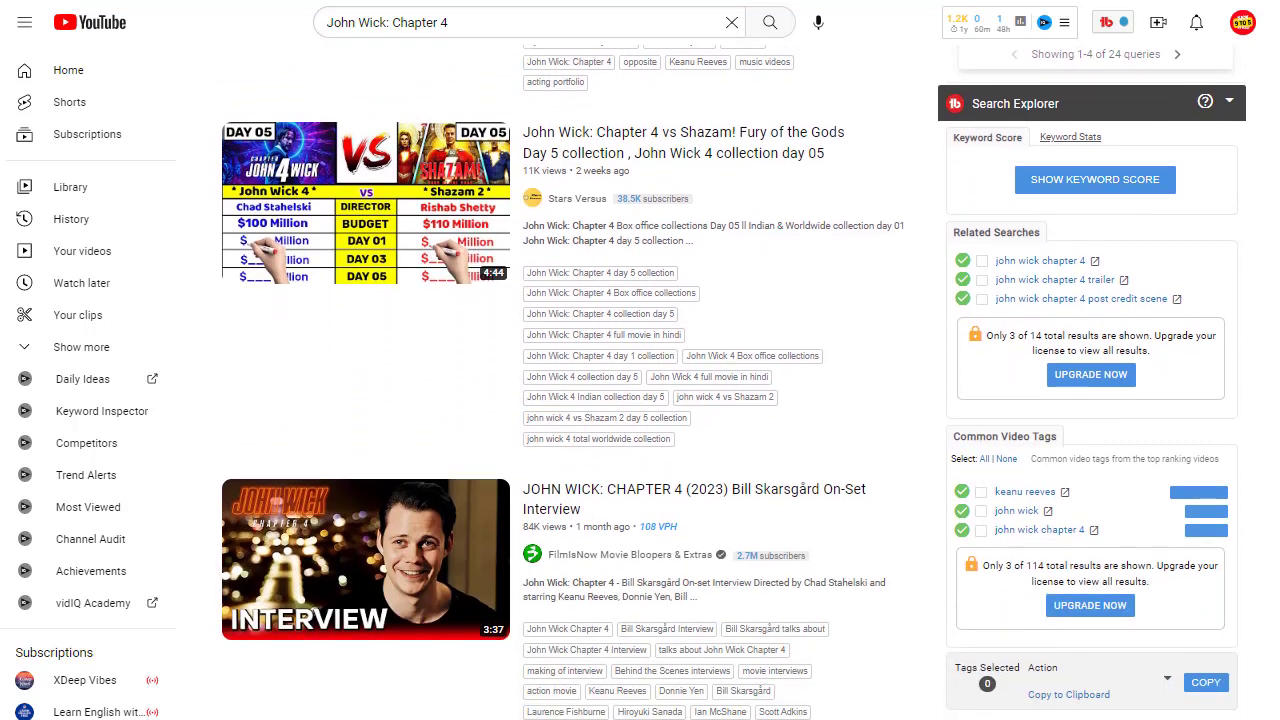
scroll(640, 380, down, 3)
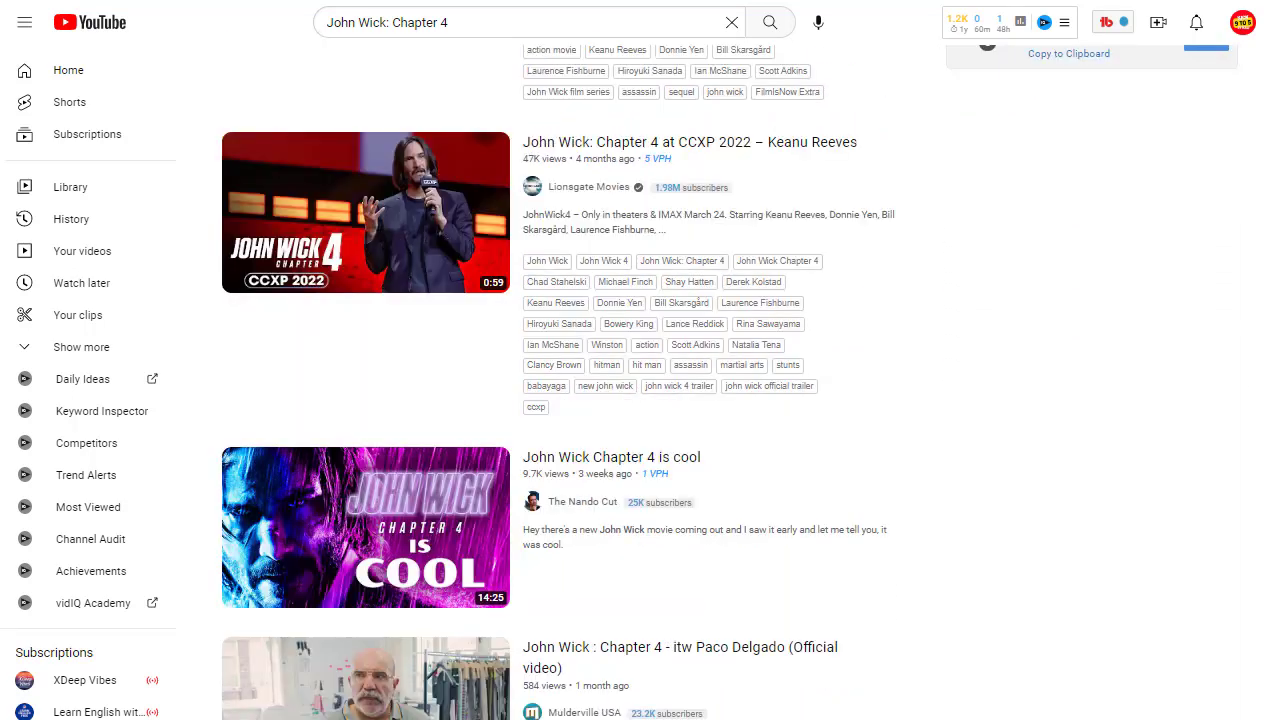
scroll(640, 380, down, 4)
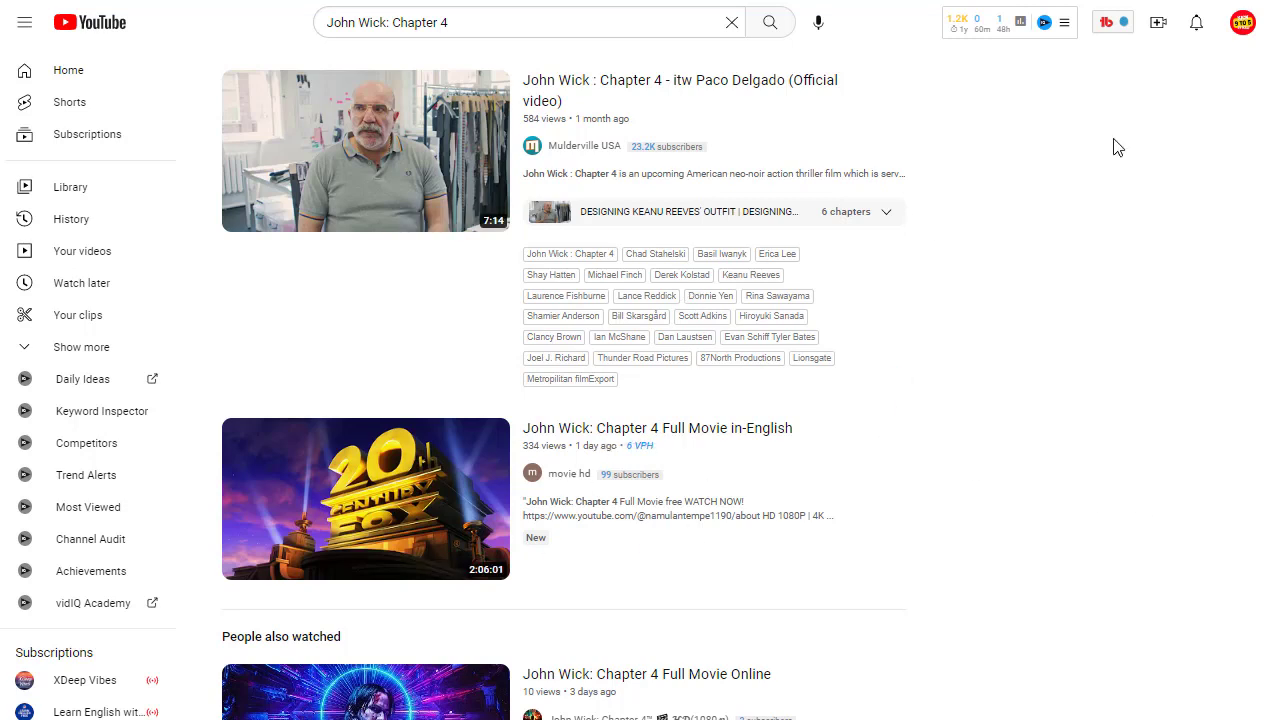
scroll(1271, 200, down, 4)
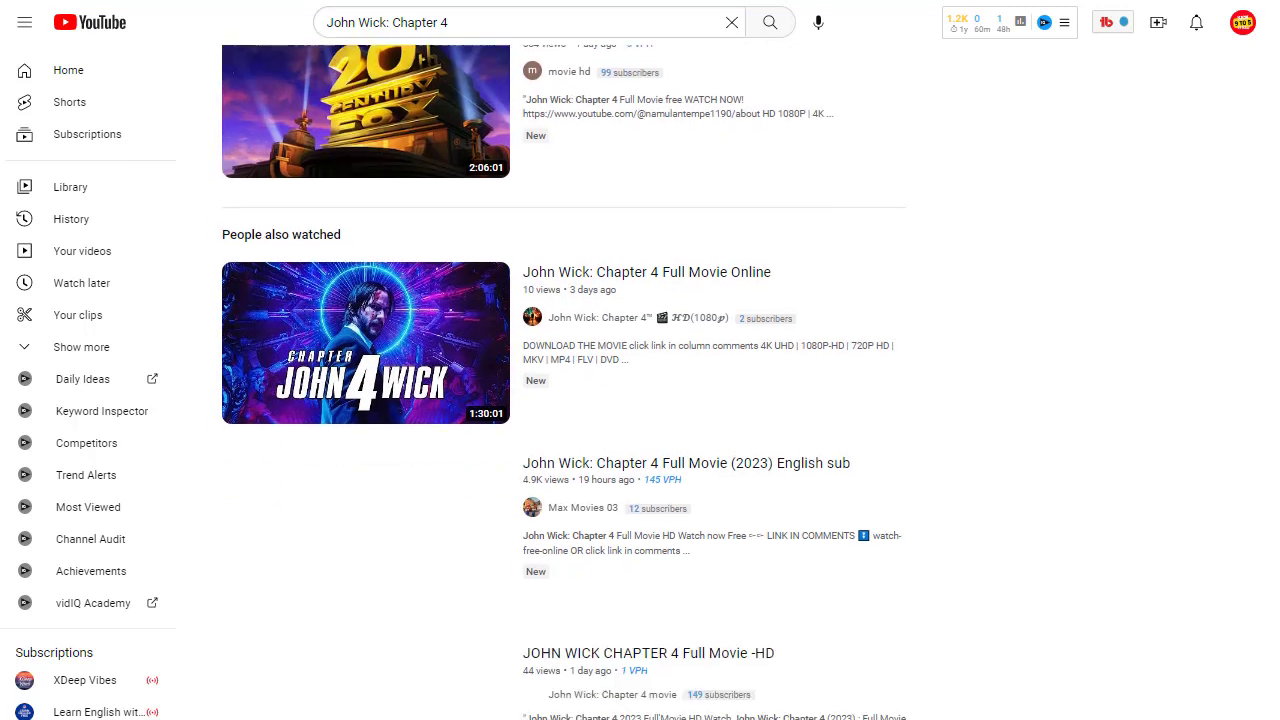
scroll(1271, 200, up, 9)
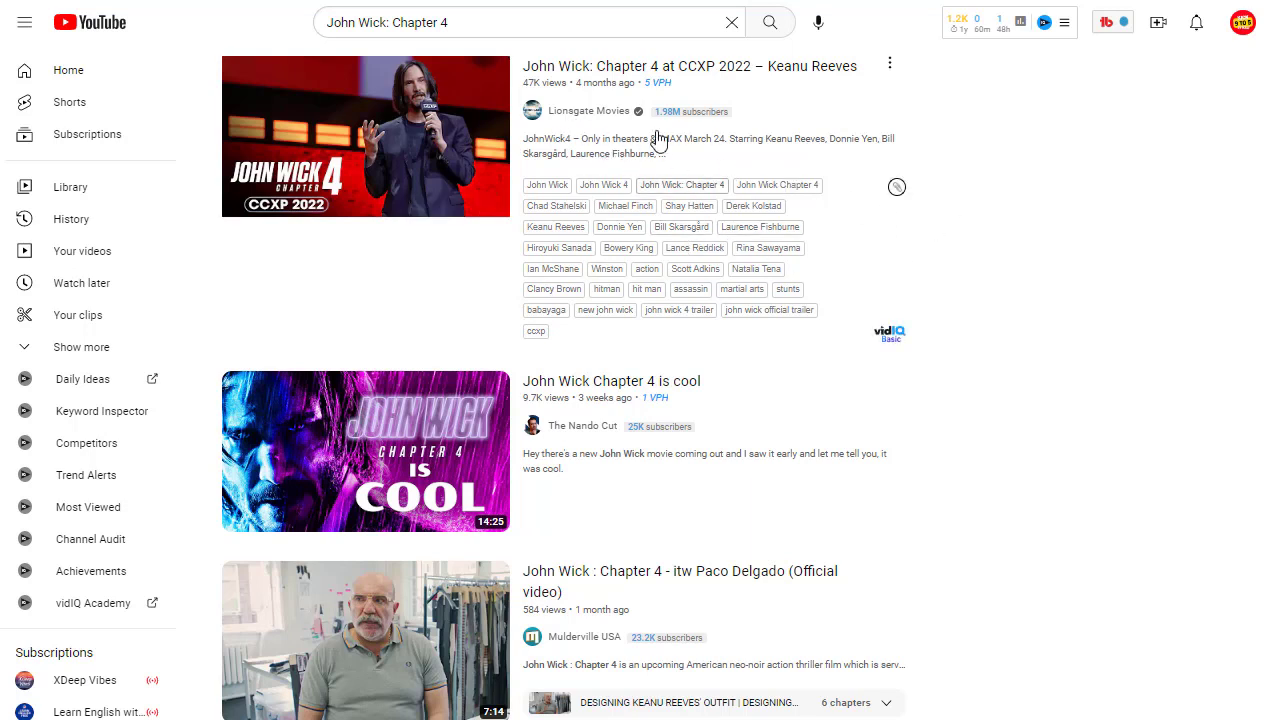
Step: Switch to Quora and examine the question results for "John Wick: Chapter 4", looking for questions about where to watch or download the movie
mouse_move(437, 133)
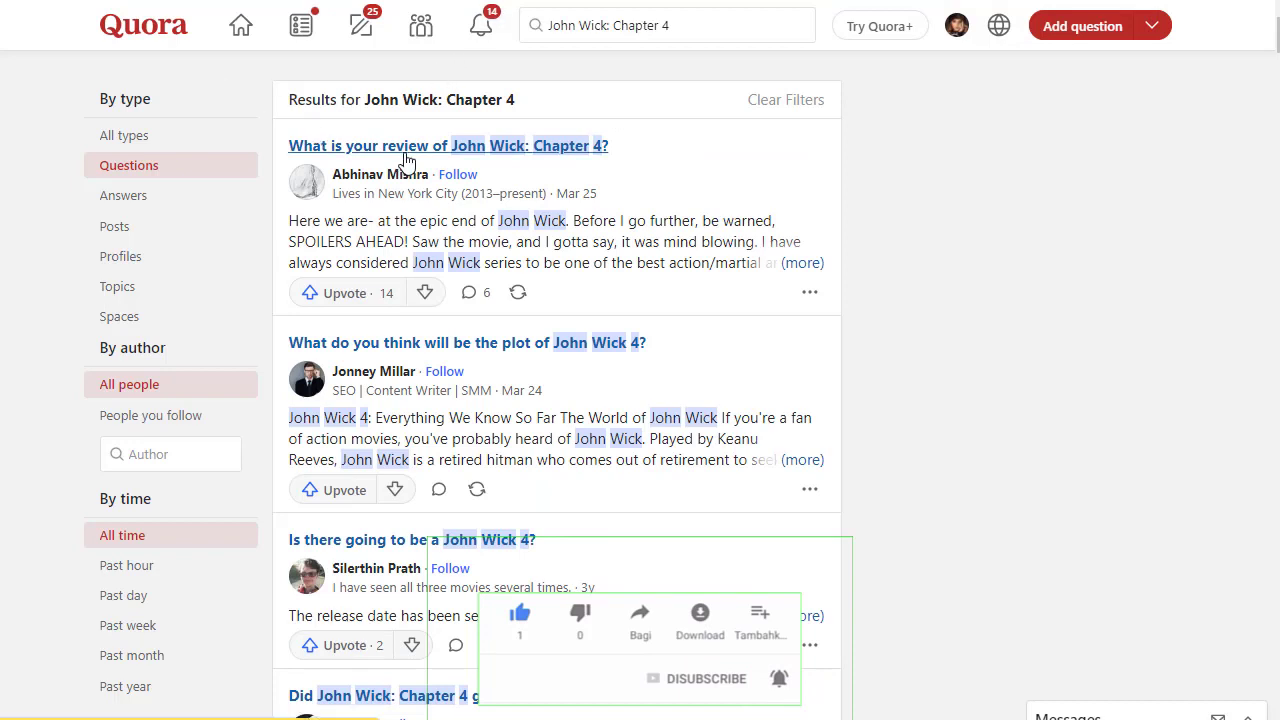
click(710, 26)
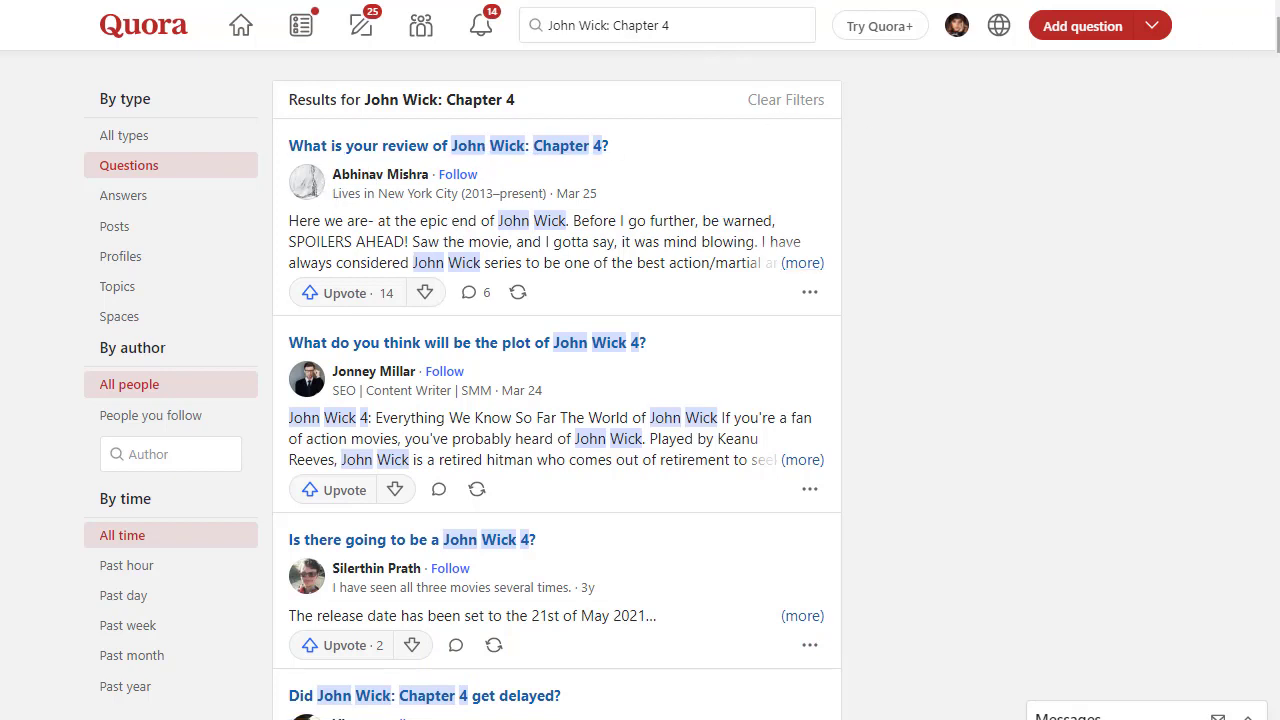
scroll(1238, 52, down, 1)
scroll(557, 385, down, 5)
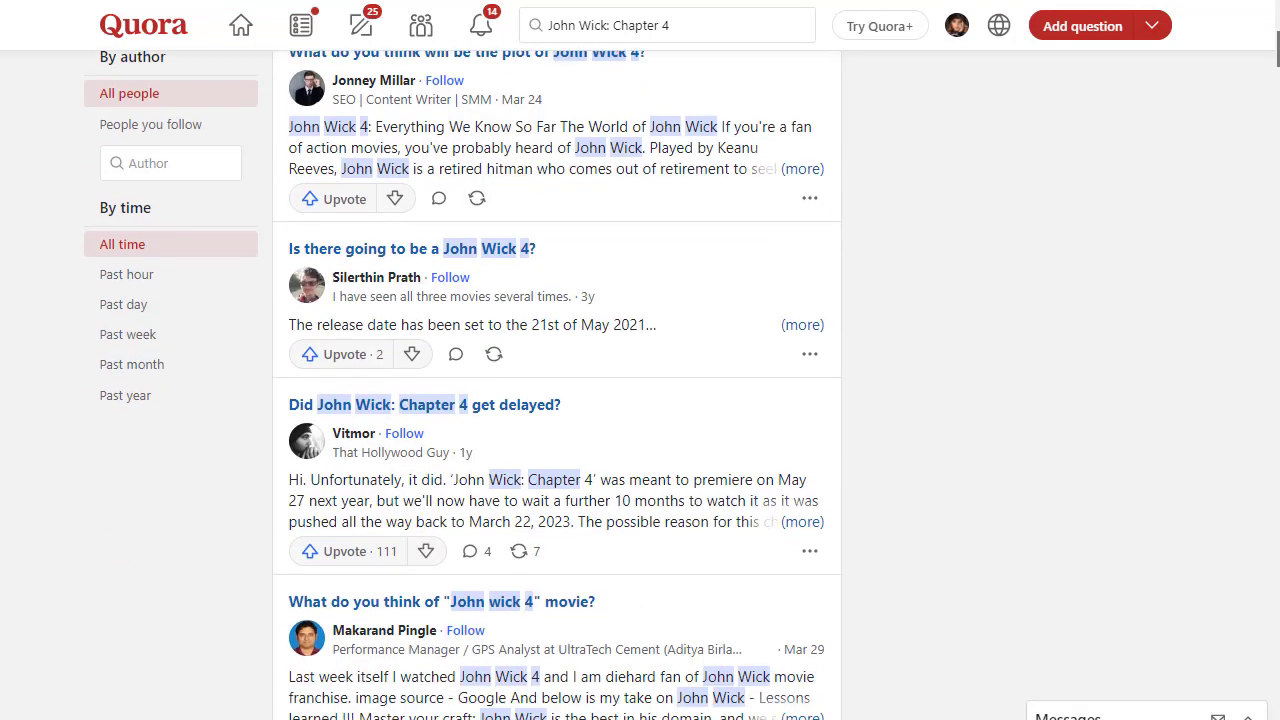
scroll(557, 385, down, 3)
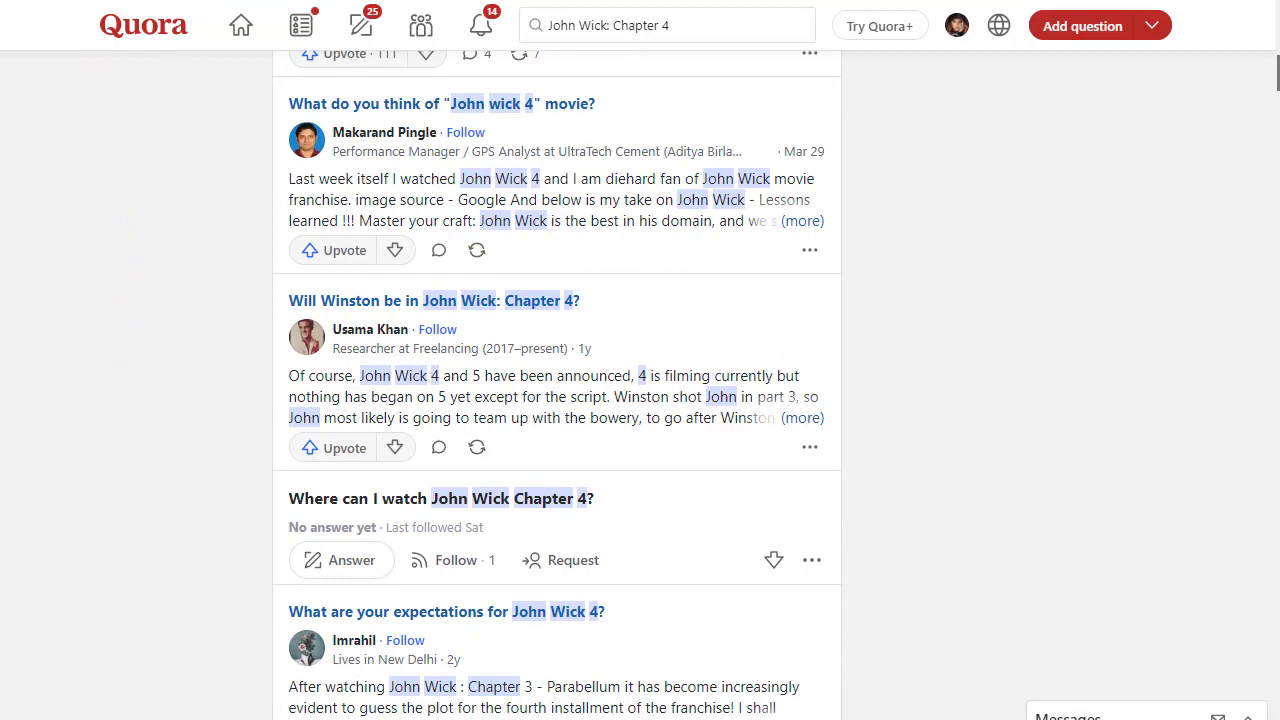
scroll(556, 384, down, 3)
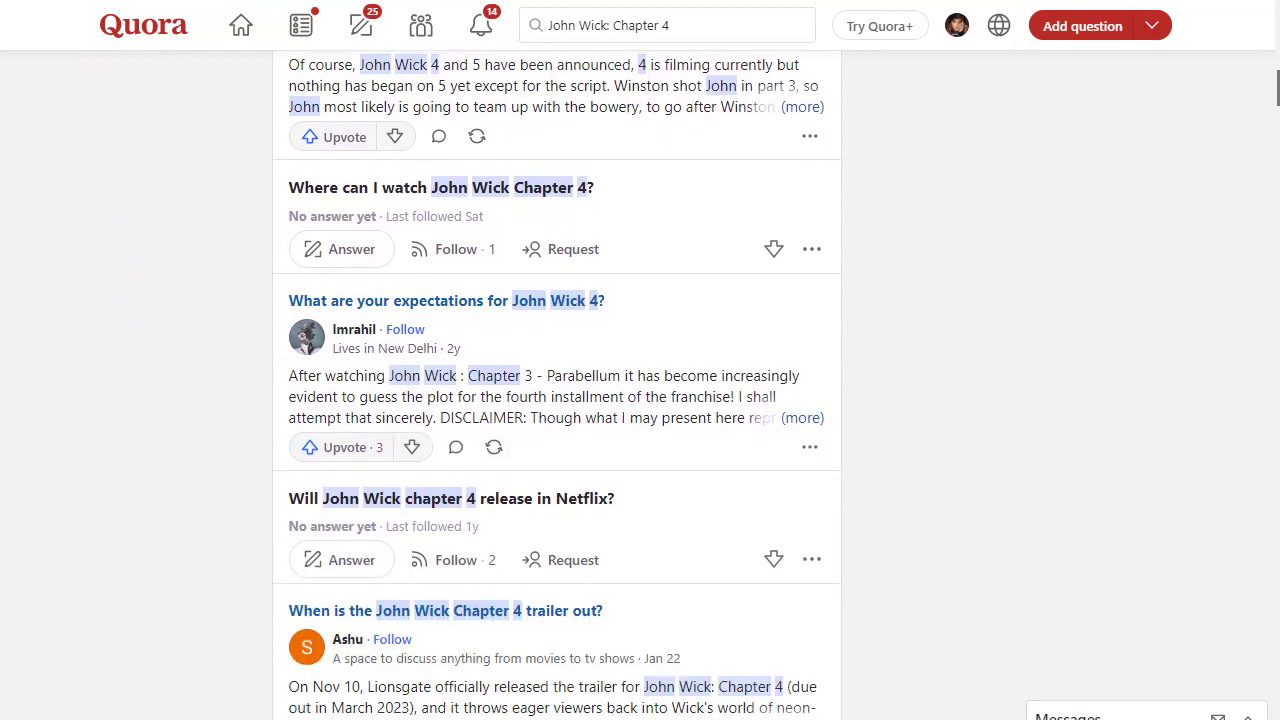
scroll(556, 385, down, 6)
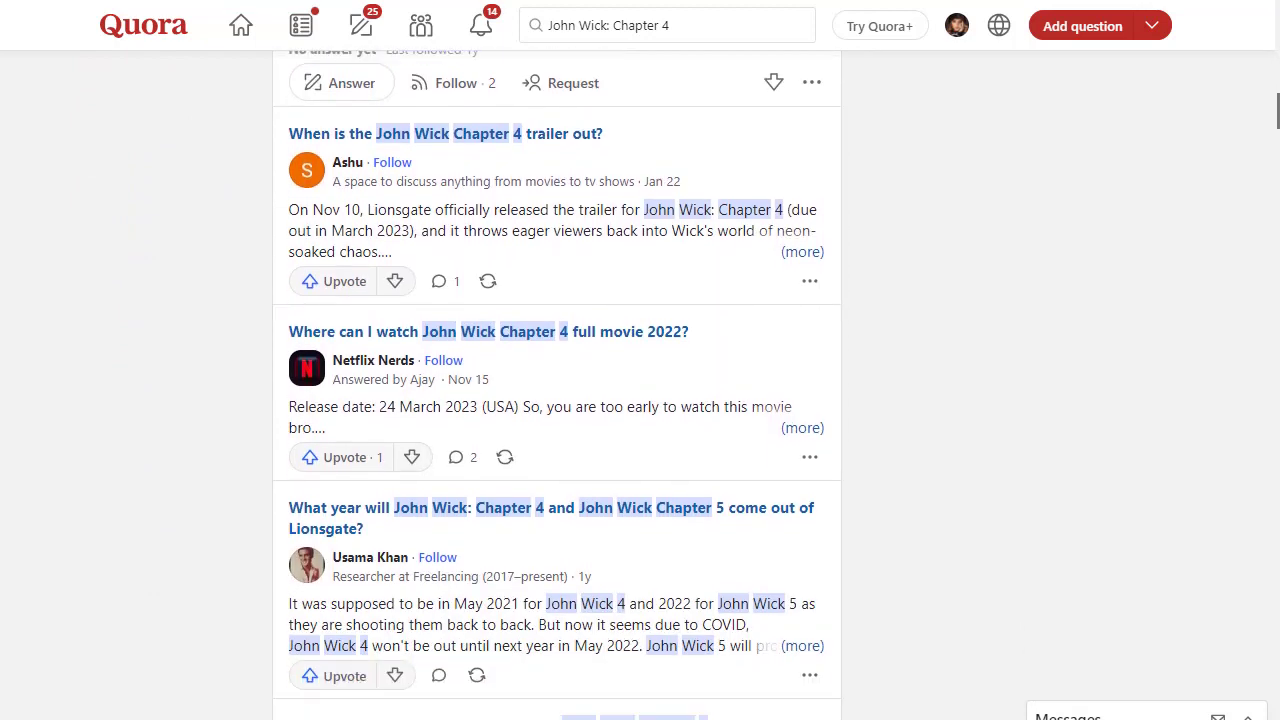
scroll(557, 385, down, 8)
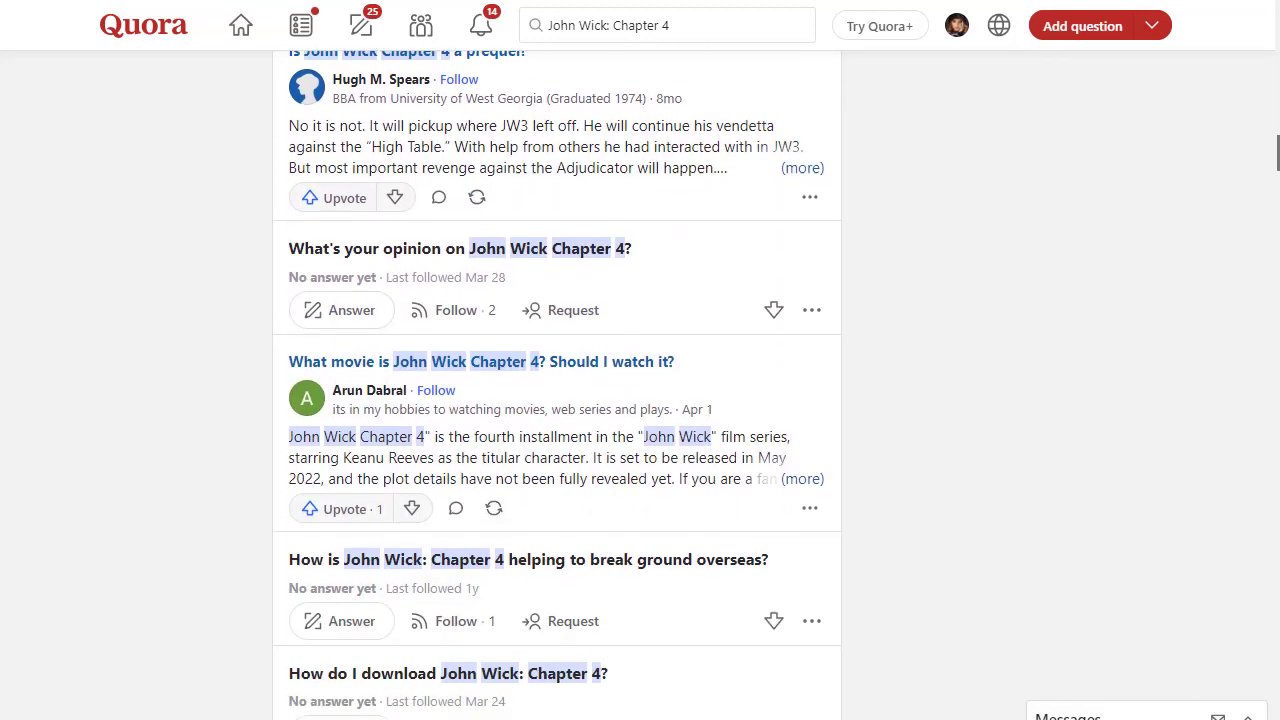
scroll(556, 385, down, 10)
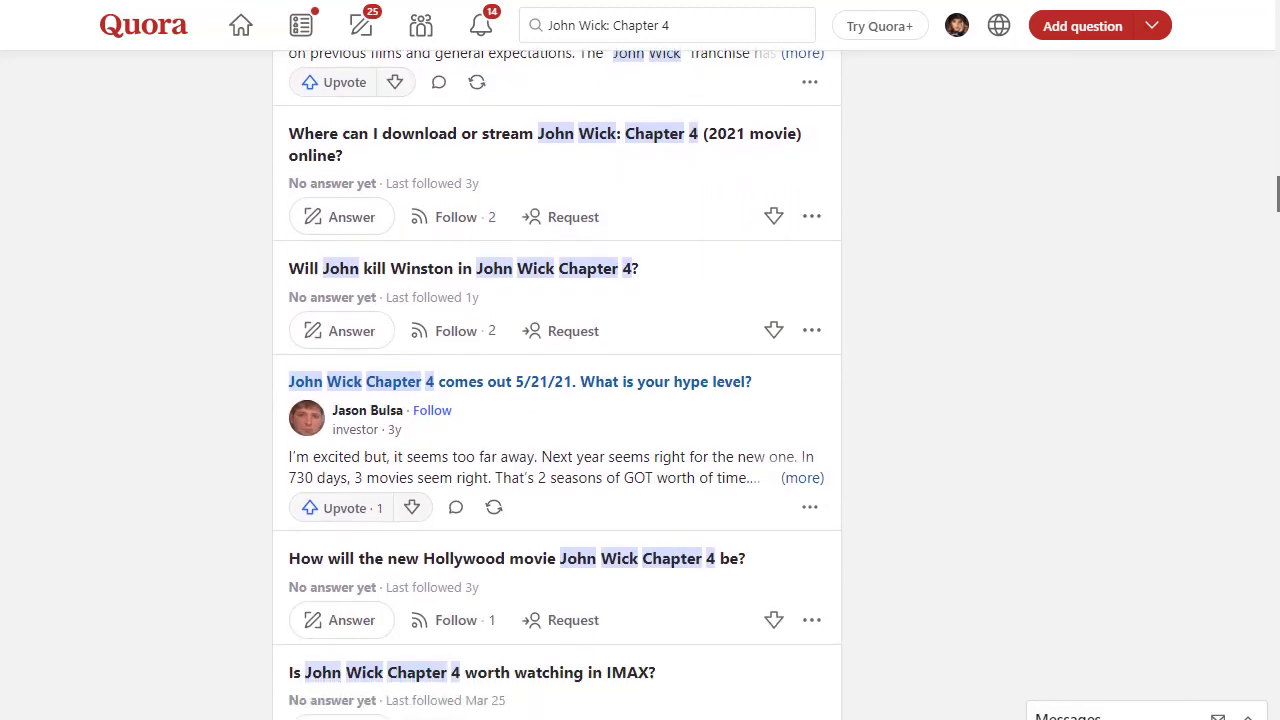
scroll(556, 385, down, 7)
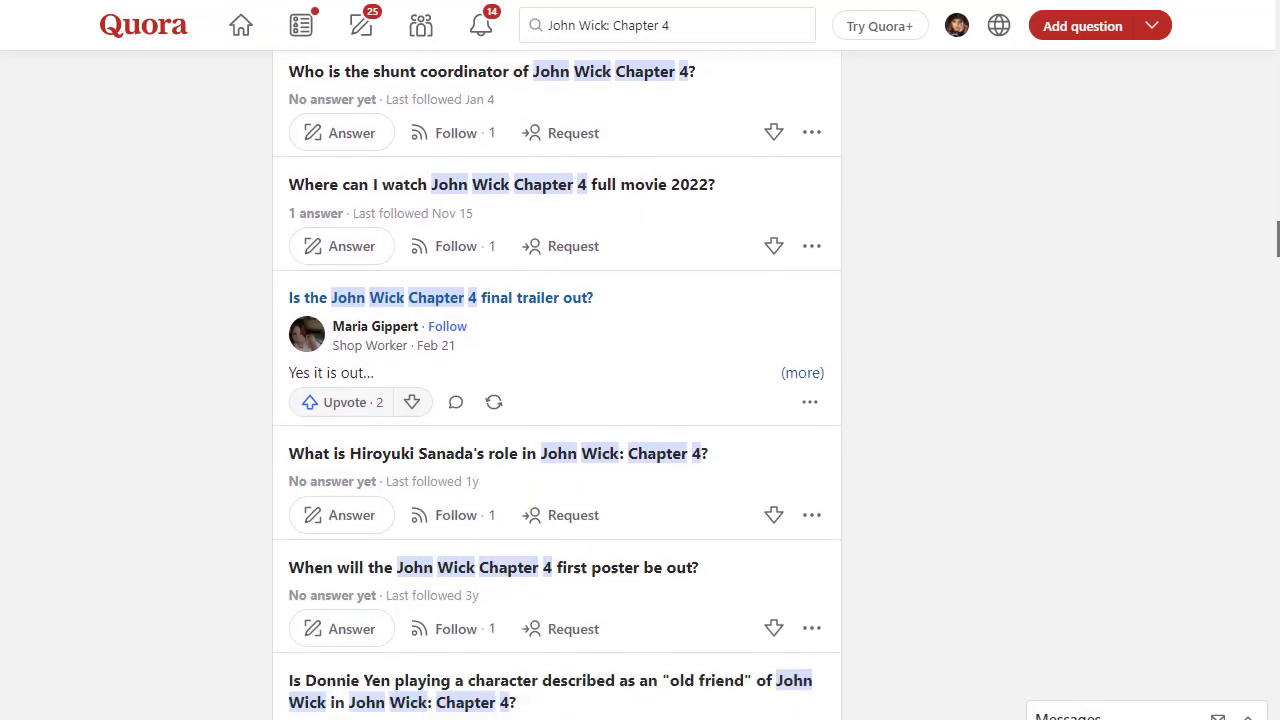
scroll(556, 385, down, 2)
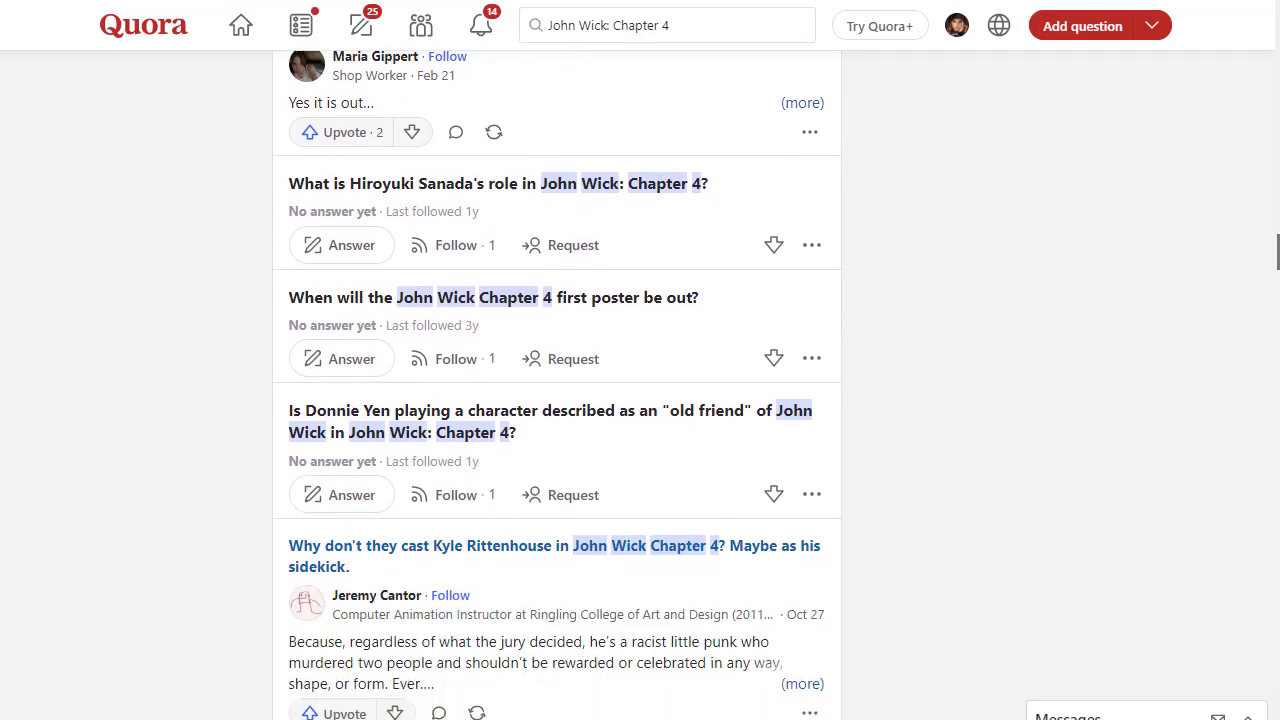
scroll(556, 385, down, 5)
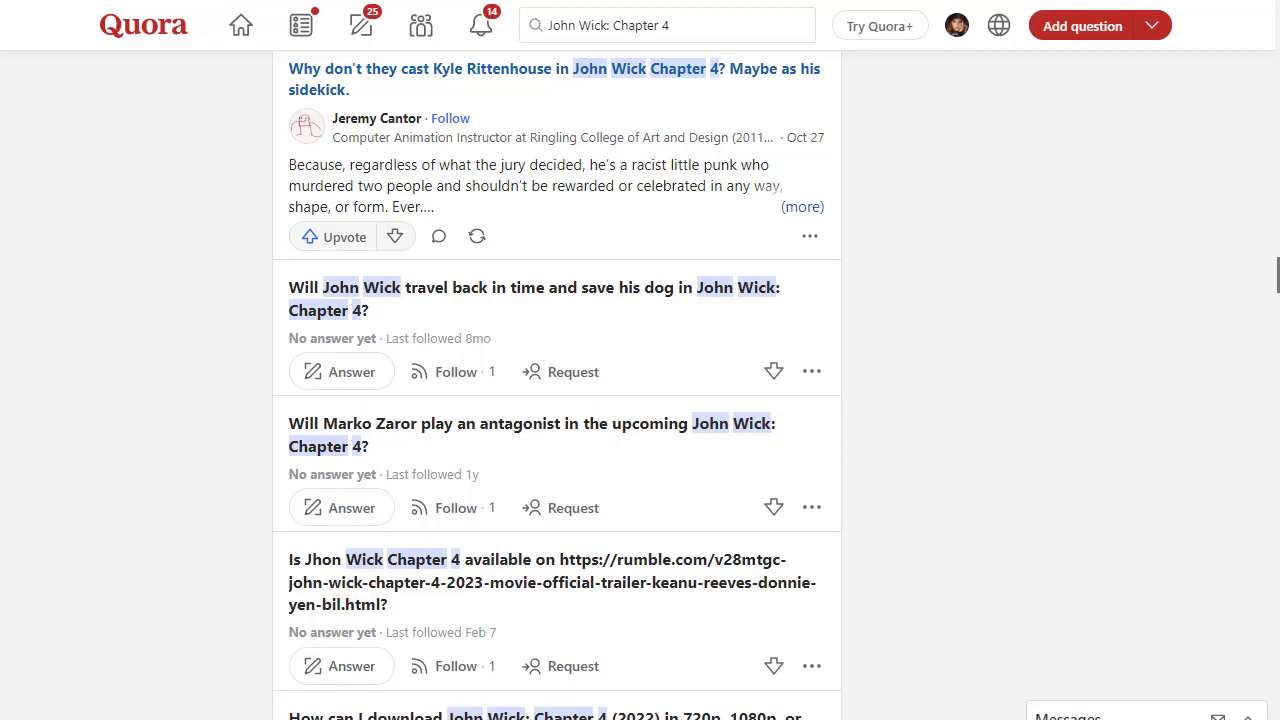
scroll(556, 385, down, 3)
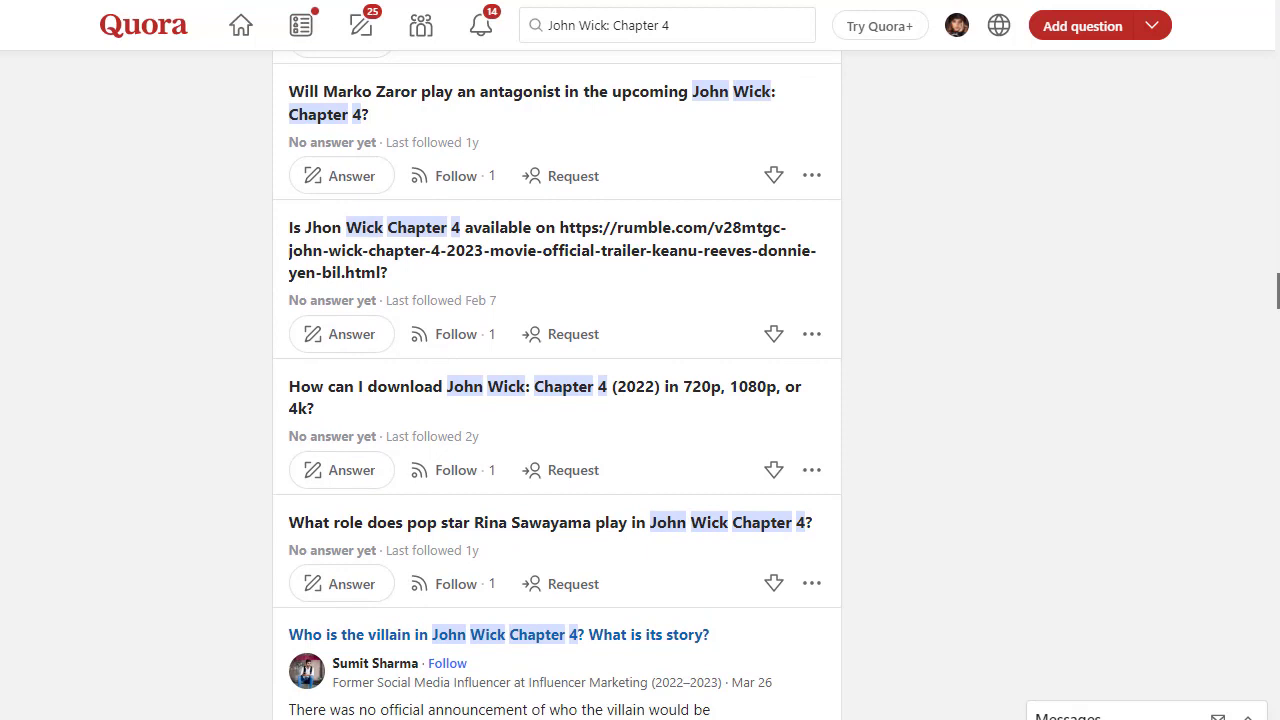
scroll(556, 385, down, 2)
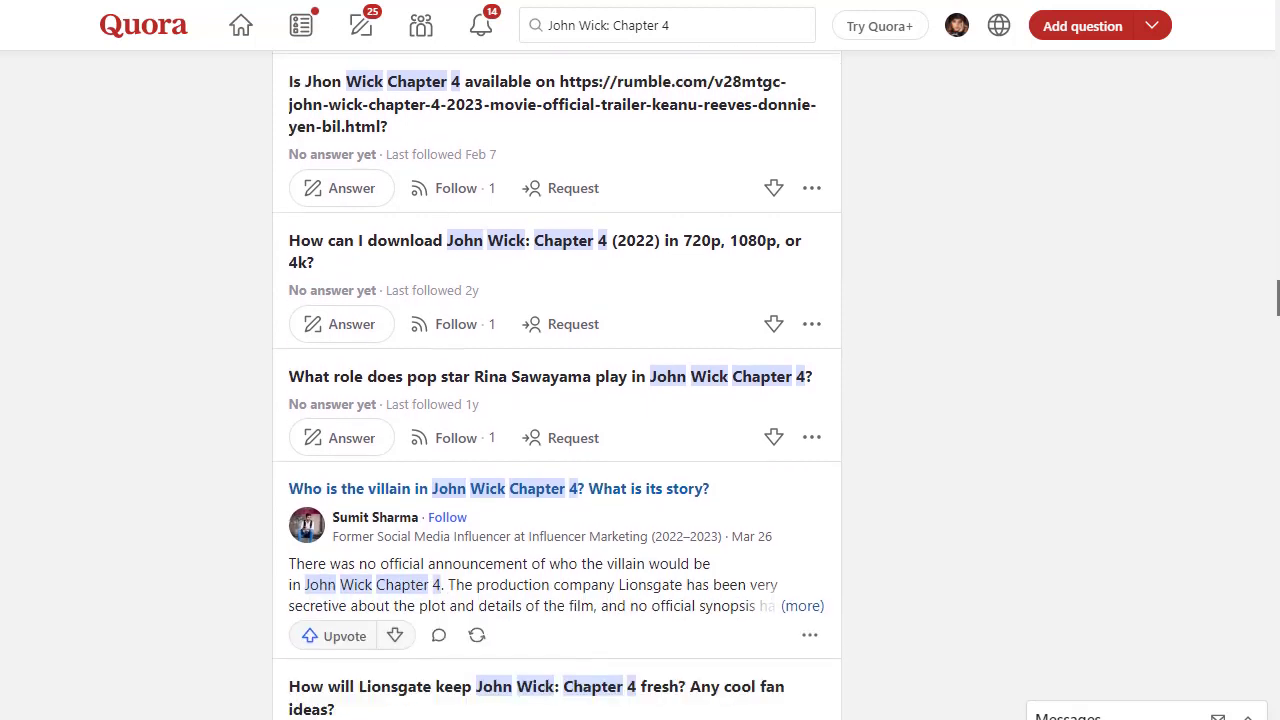
scroll(556, 385, down, 3)
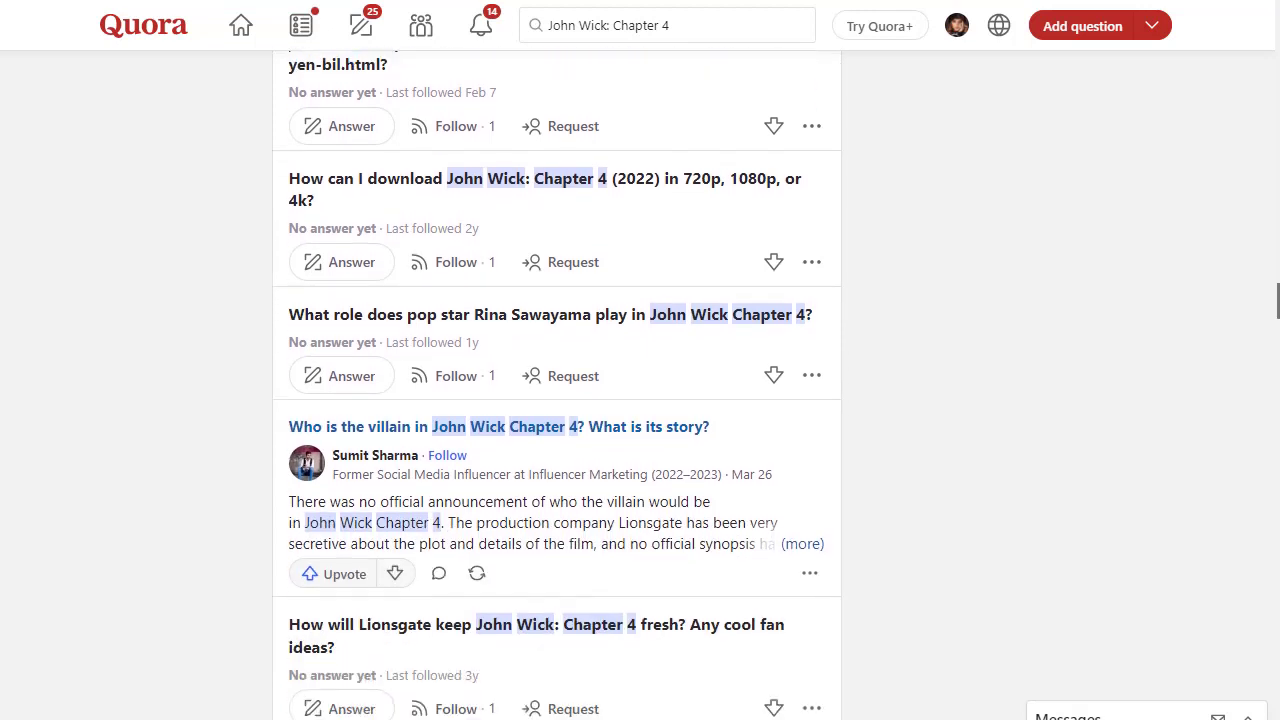
scroll(556, 385, down, 2)
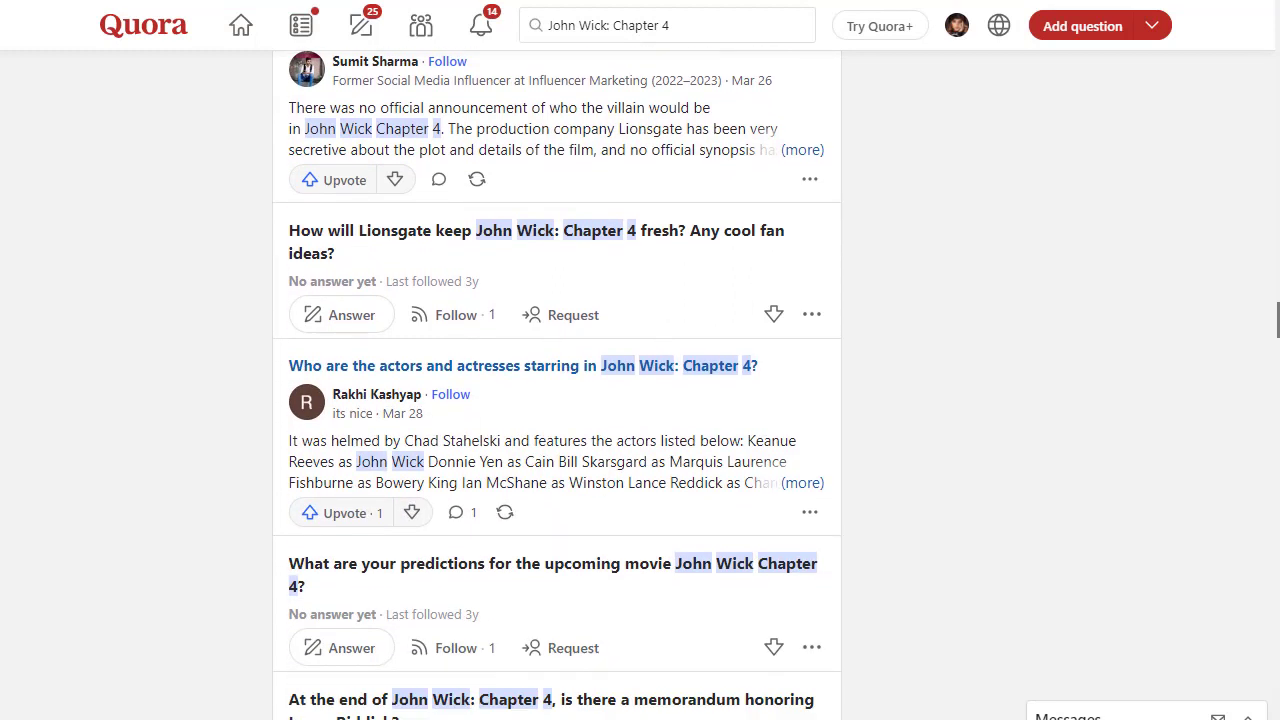
scroll(556, 385, down, 6)
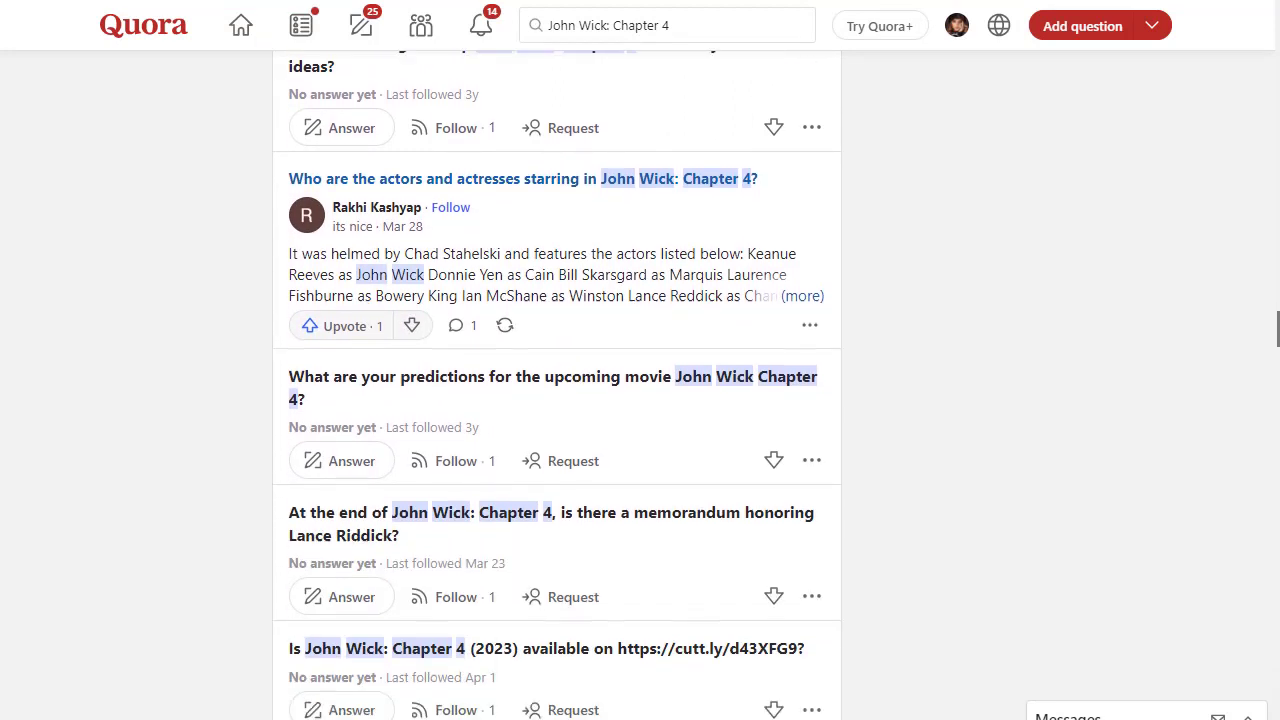
Step: Read further down the Quora results for "John Wick: Chapter 4", checking for unanswered questions about watching the movie online
scroll(556, 385, down, 6)
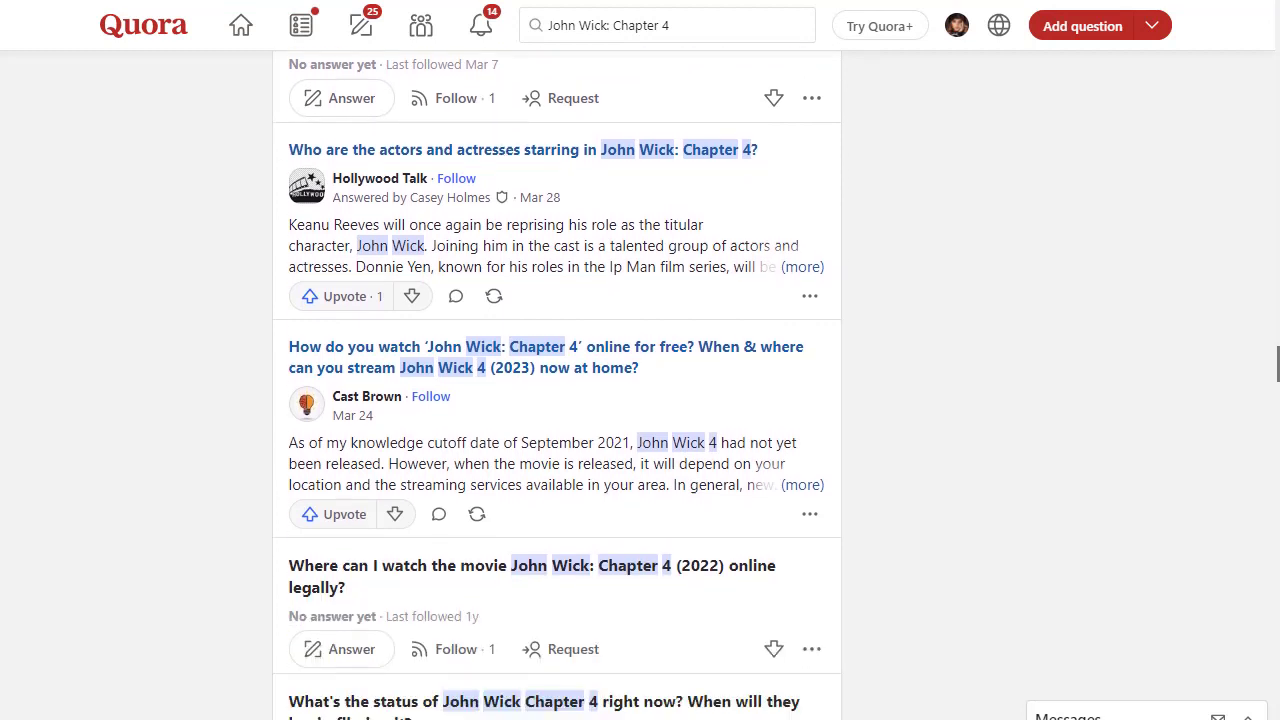
scroll(556, 385, down, 1)
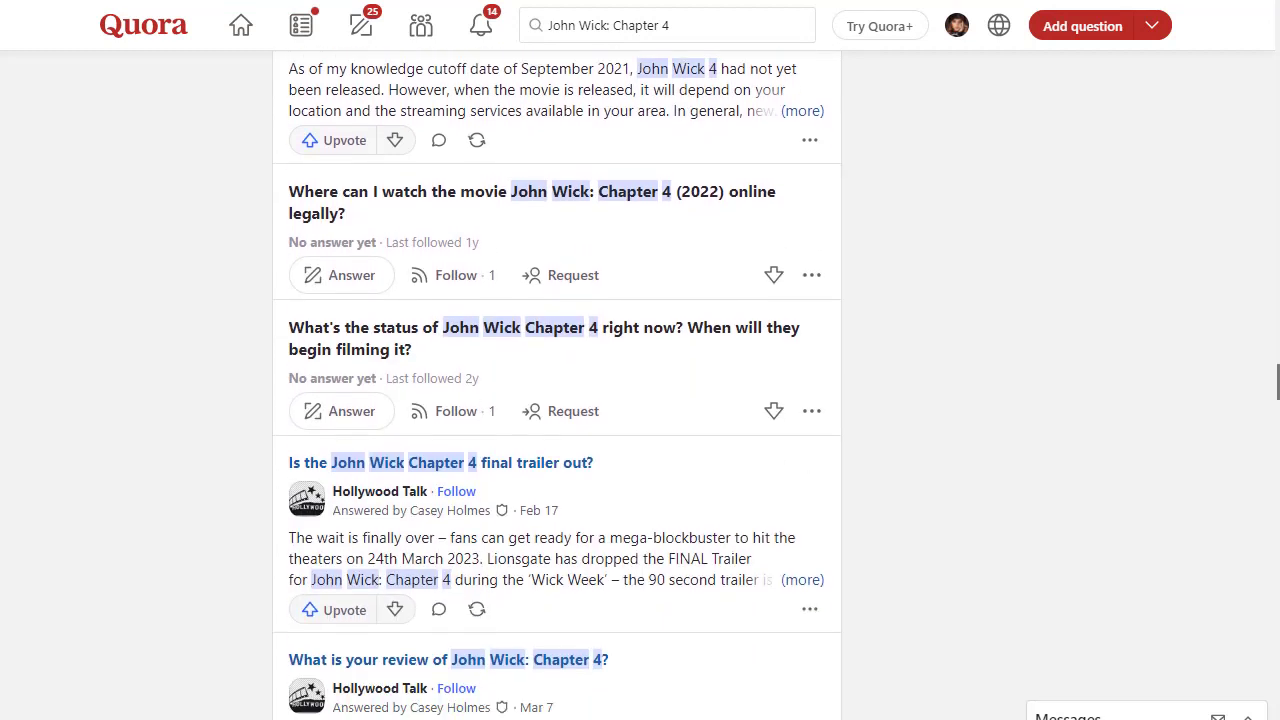
scroll(556, 385, down, 5)
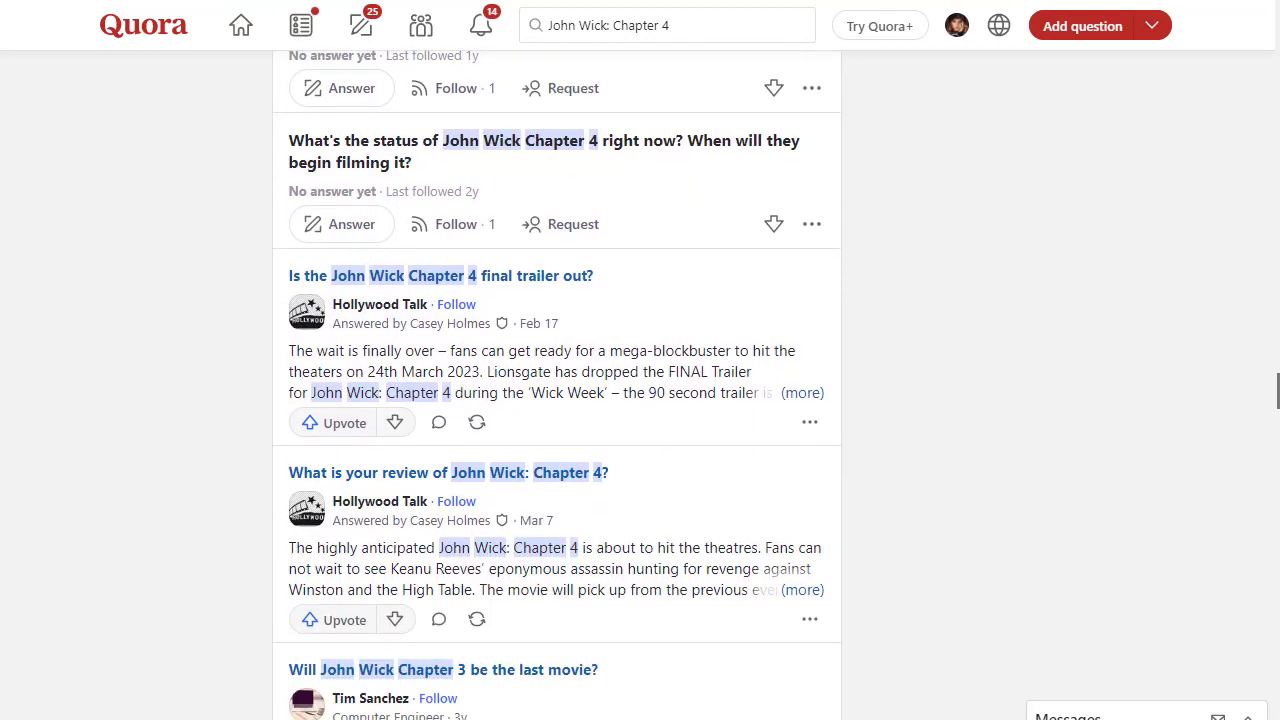
scroll(556, 385, down, 1)
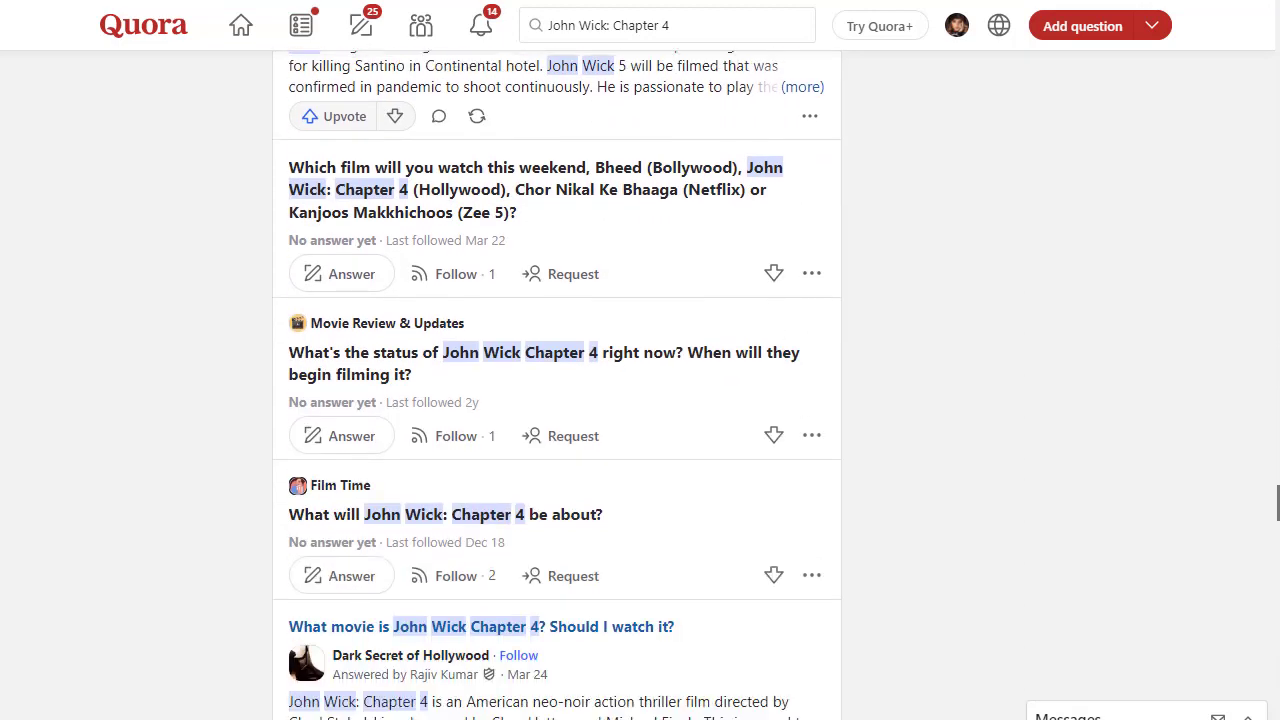
scroll(556, 380, down, 4)
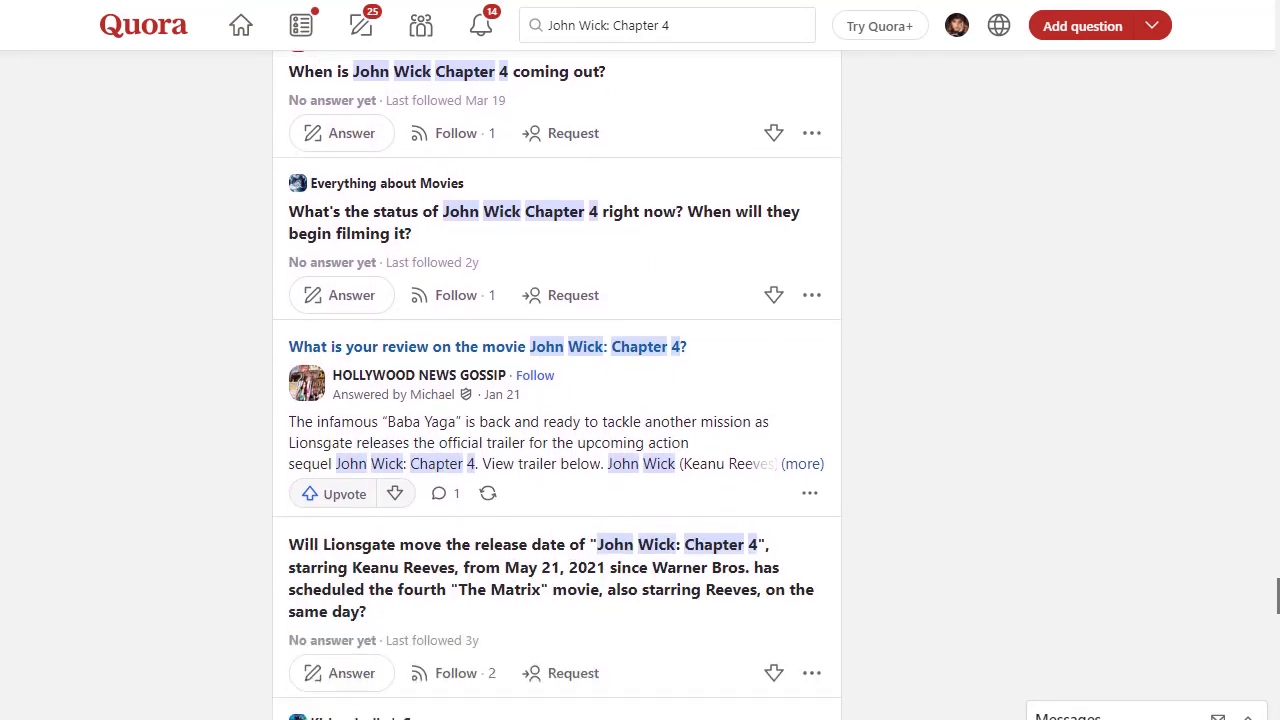
scroll(556, 380, down, 4)
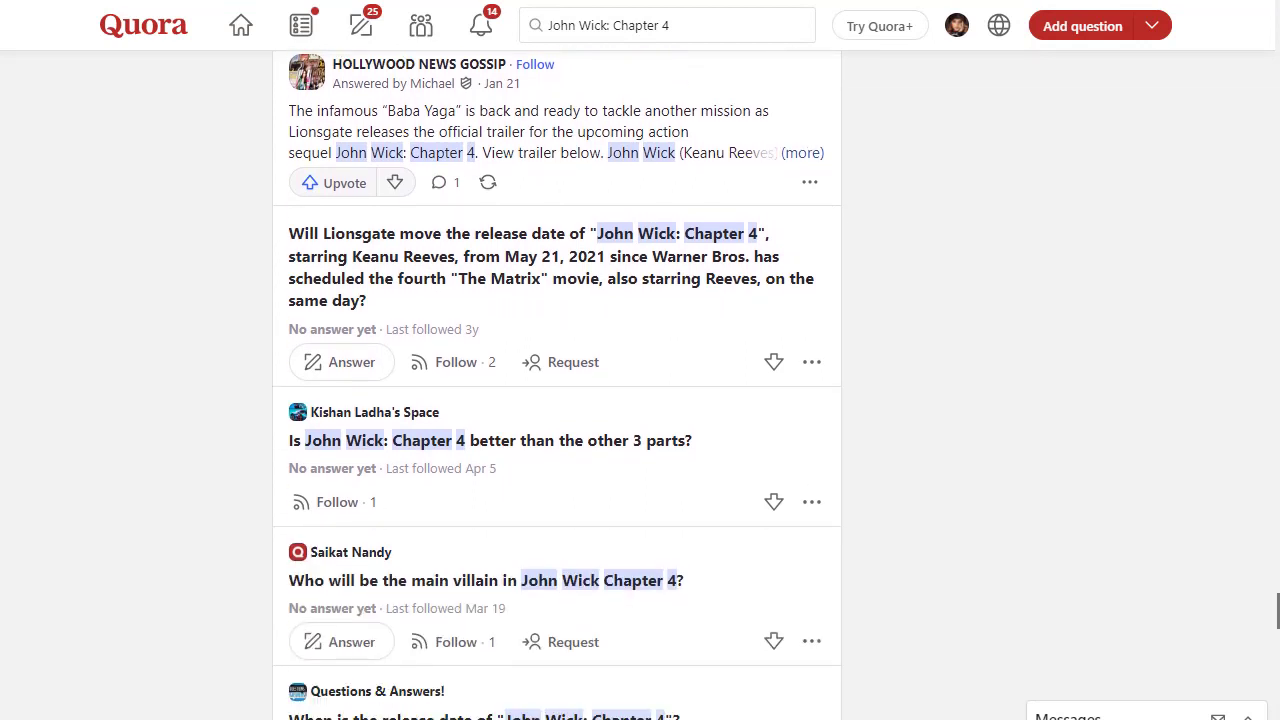
scroll(556, 380, down, 4)
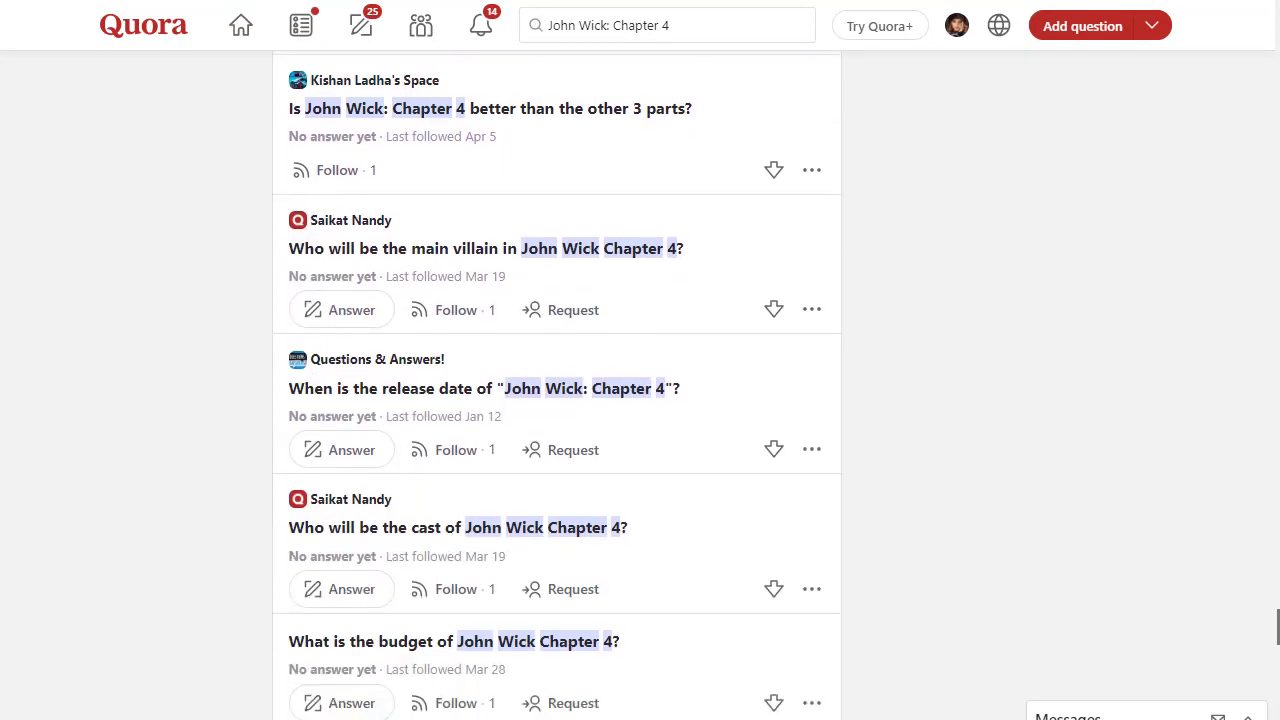
scroll(556, 380, down, 5)
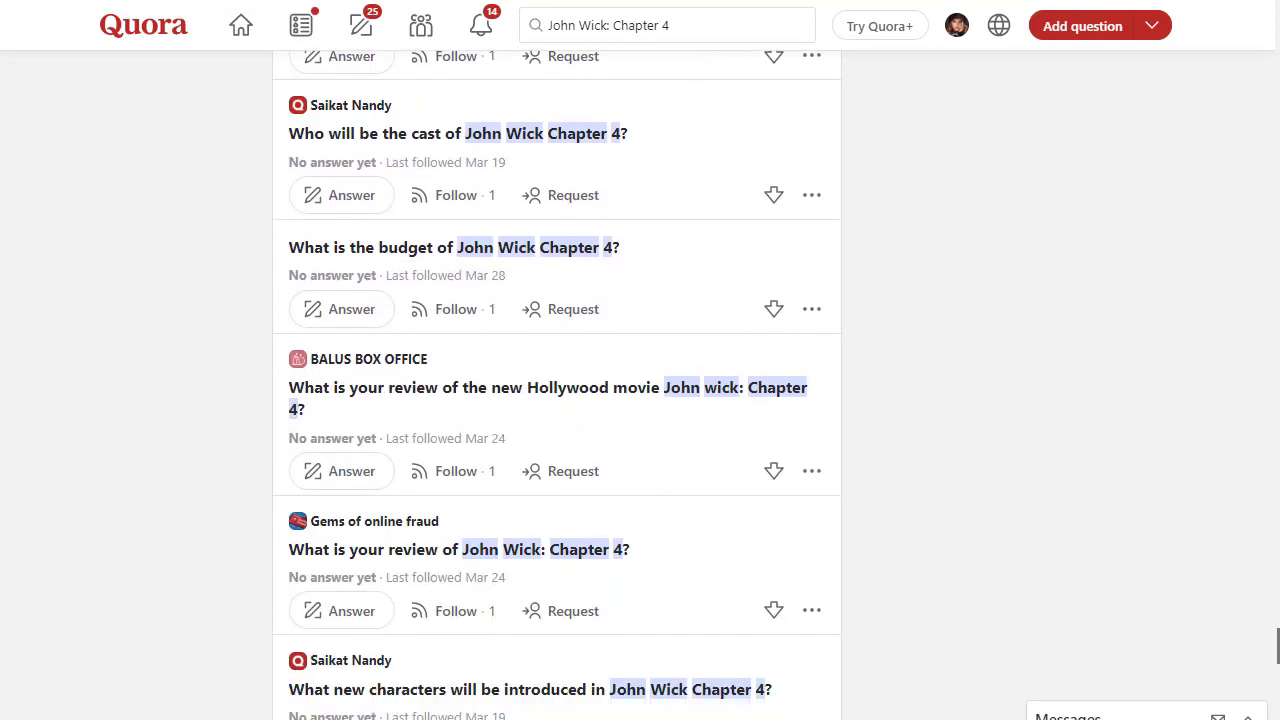
scroll(556, 380, down, 5)
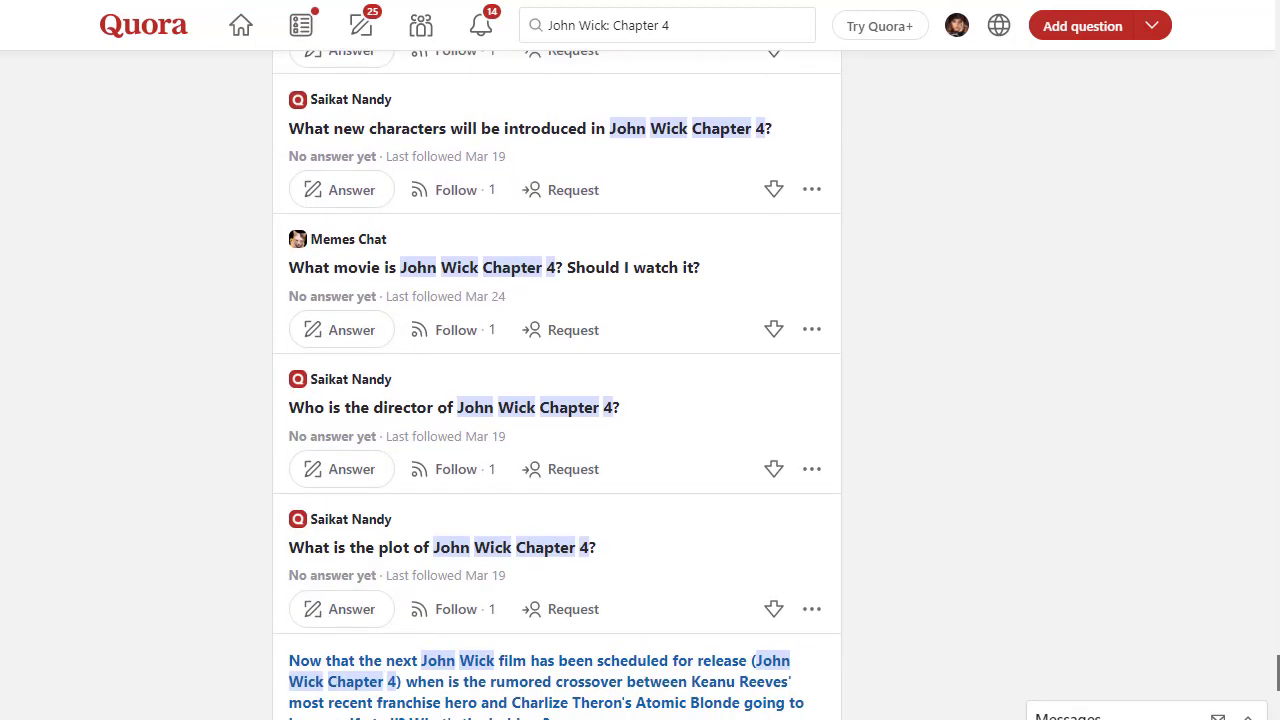
scroll(556, 380, down, 3)
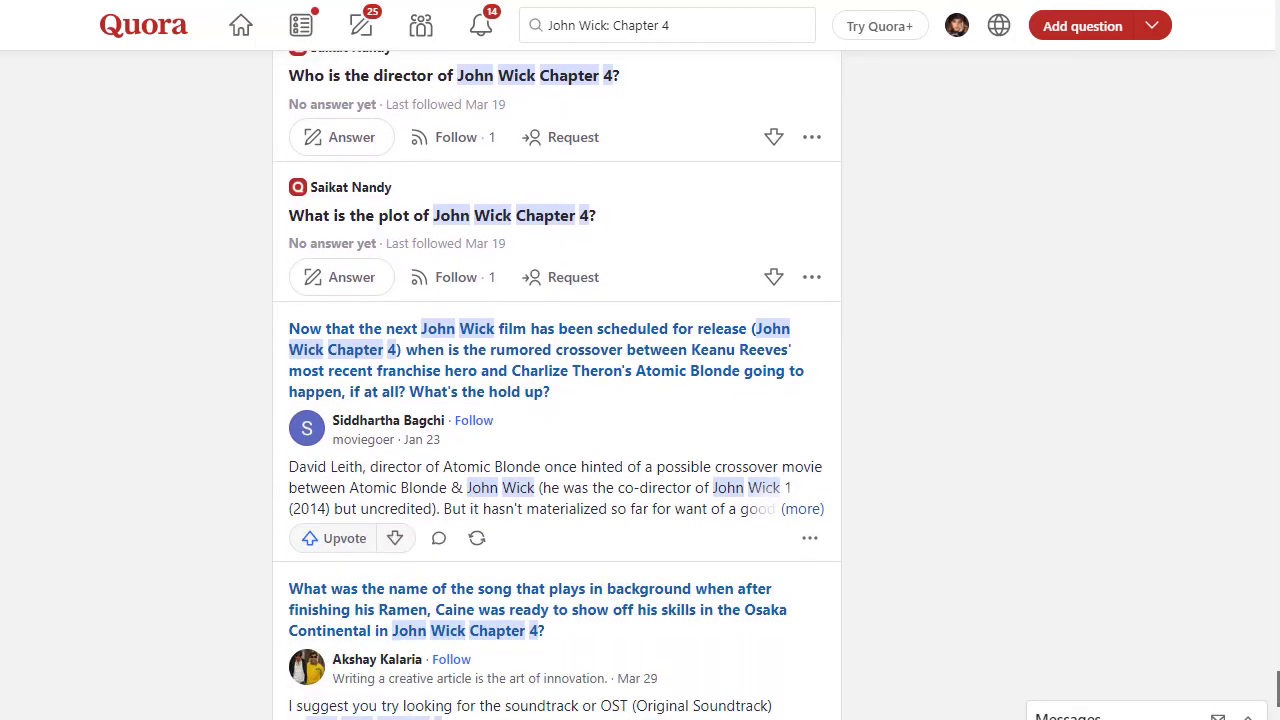
scroll(556, 380, down, 3)
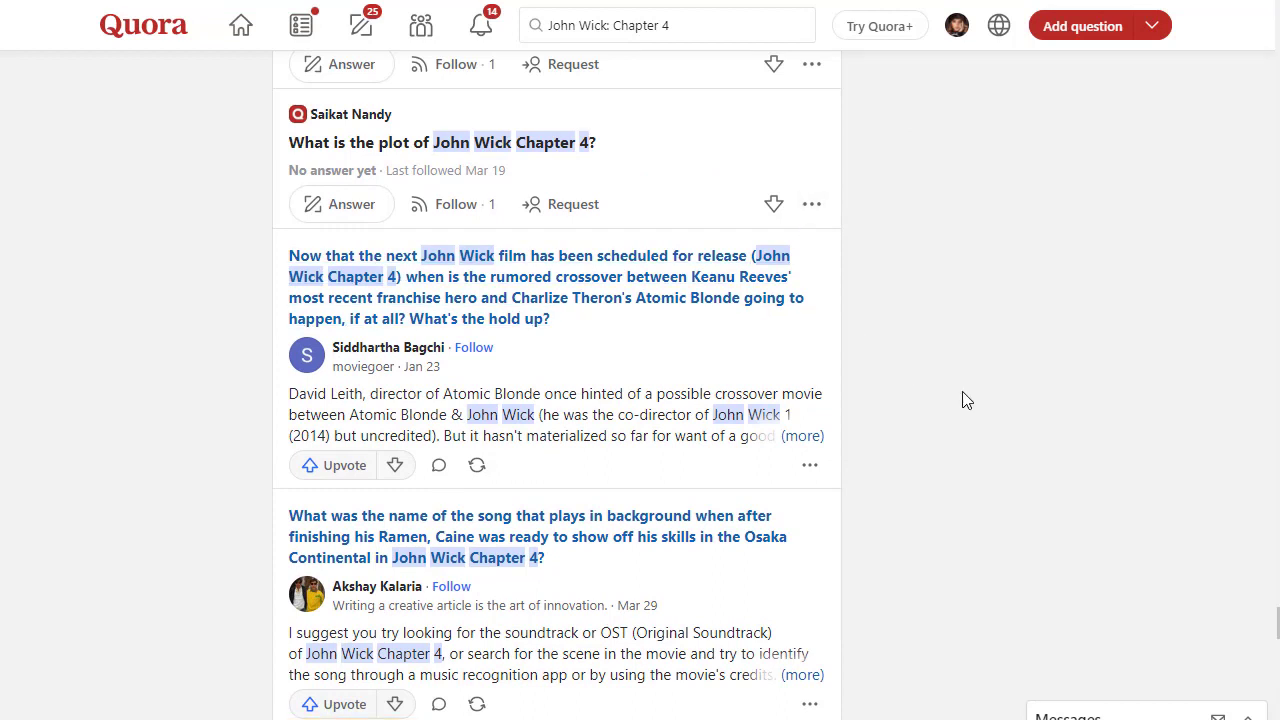
Step: Switch to Facebook and examine the group search results for "movies", comparing the groups' member counts and posting activity
mouse_move(552, 718)
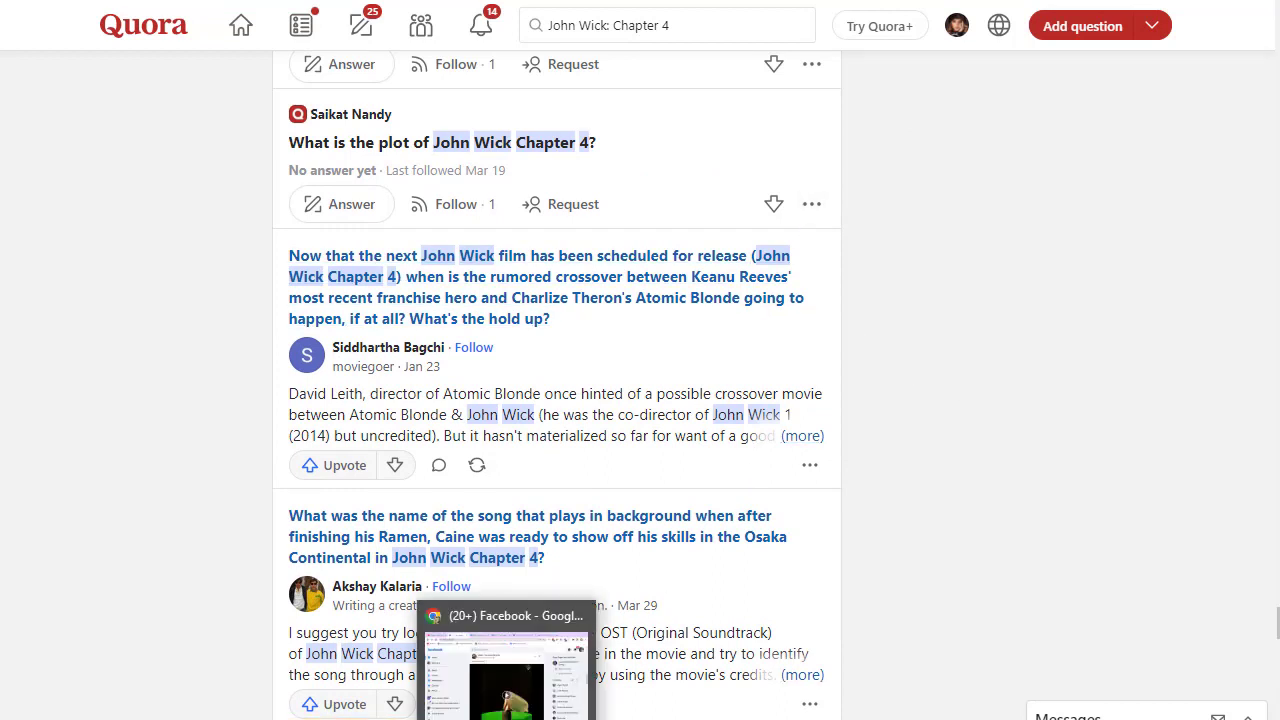
click(506, 665)
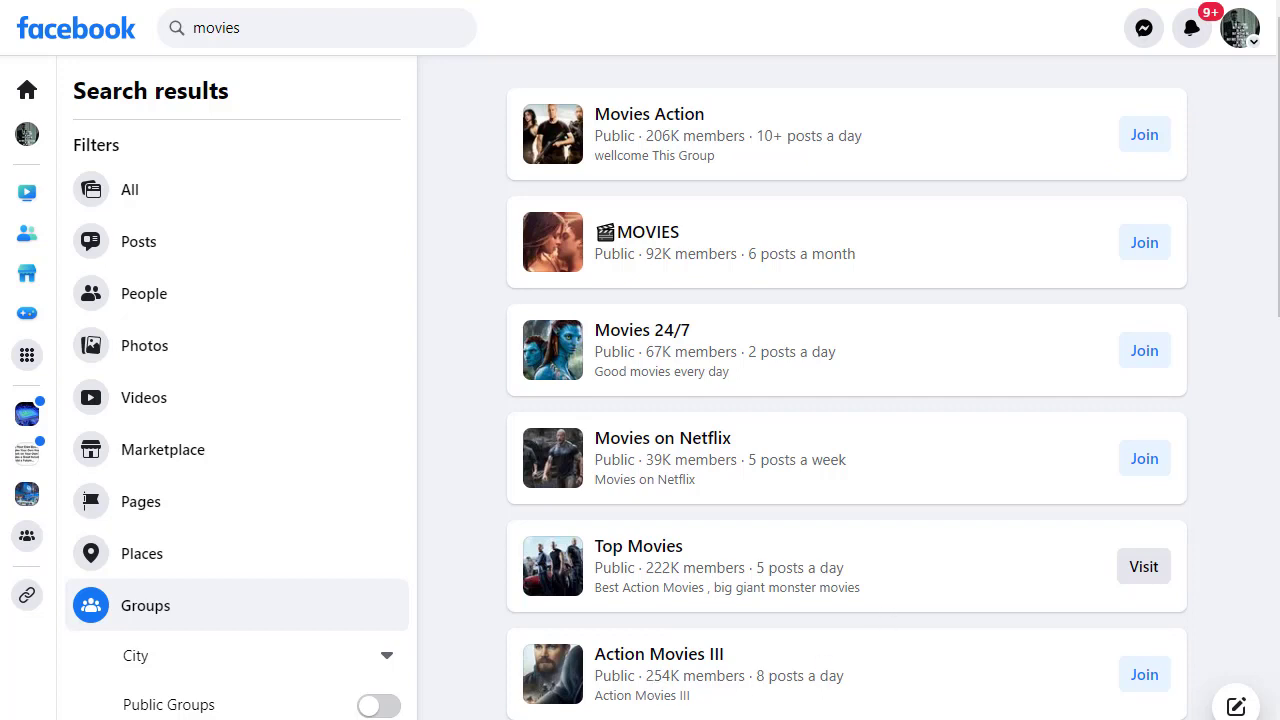
scroll(846, 400, down, 3)
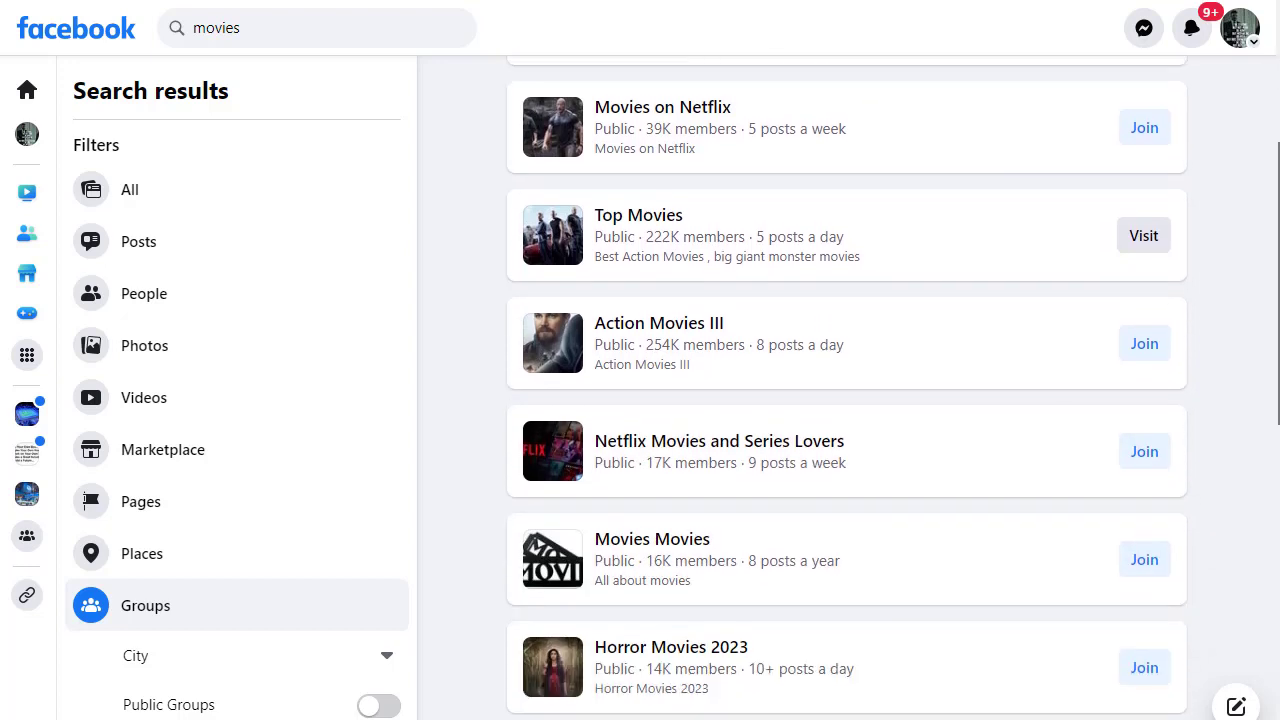
scroll(1276, 392, down, 4)
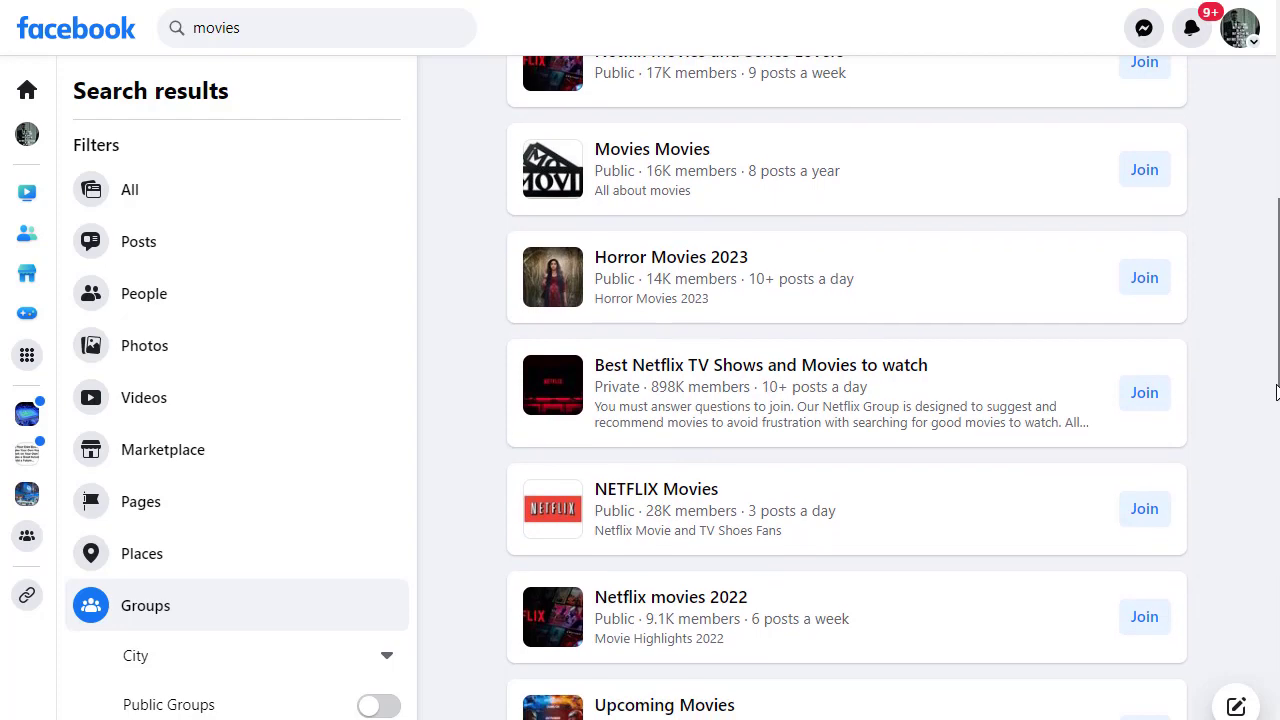
scroll(1276, 392, down, 4)
scroll(1243, 463, up, 5)
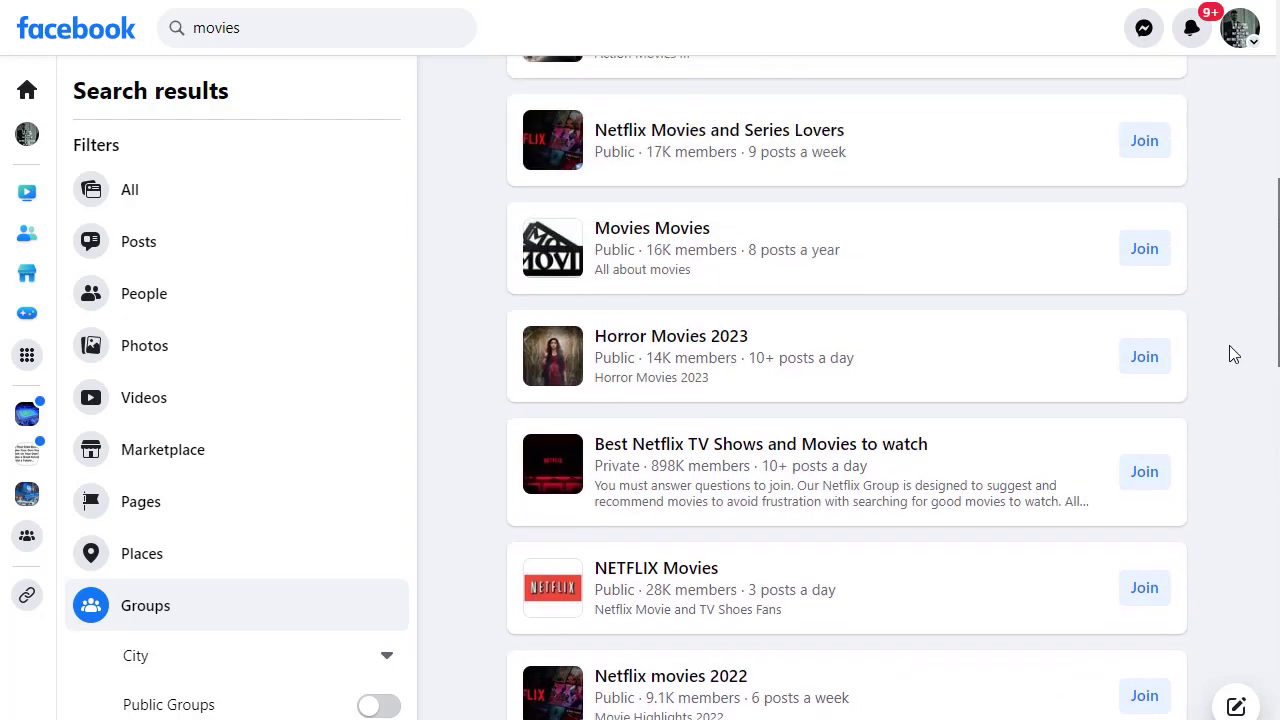
scroll(1226, 309, up, 2)
scroll(1214, 623, down, 12)
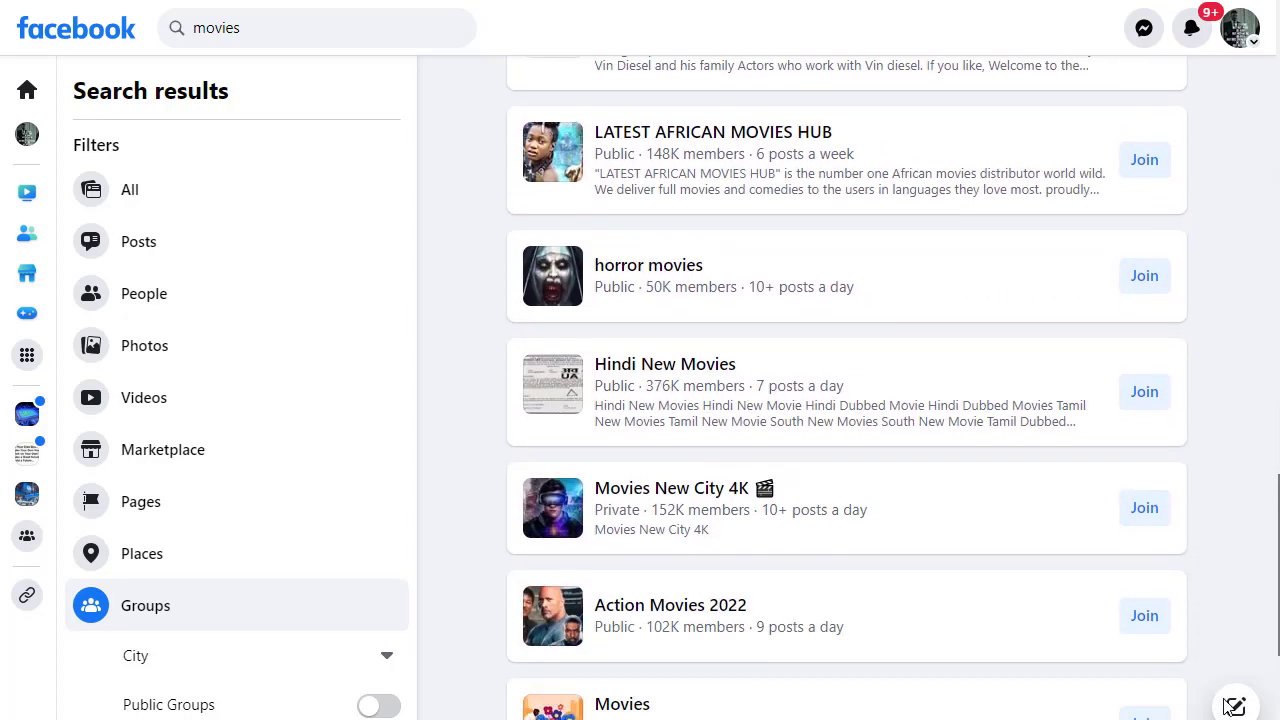
scroll(1194, 663, down, 2)
scroll(1166, 234, up, 15)
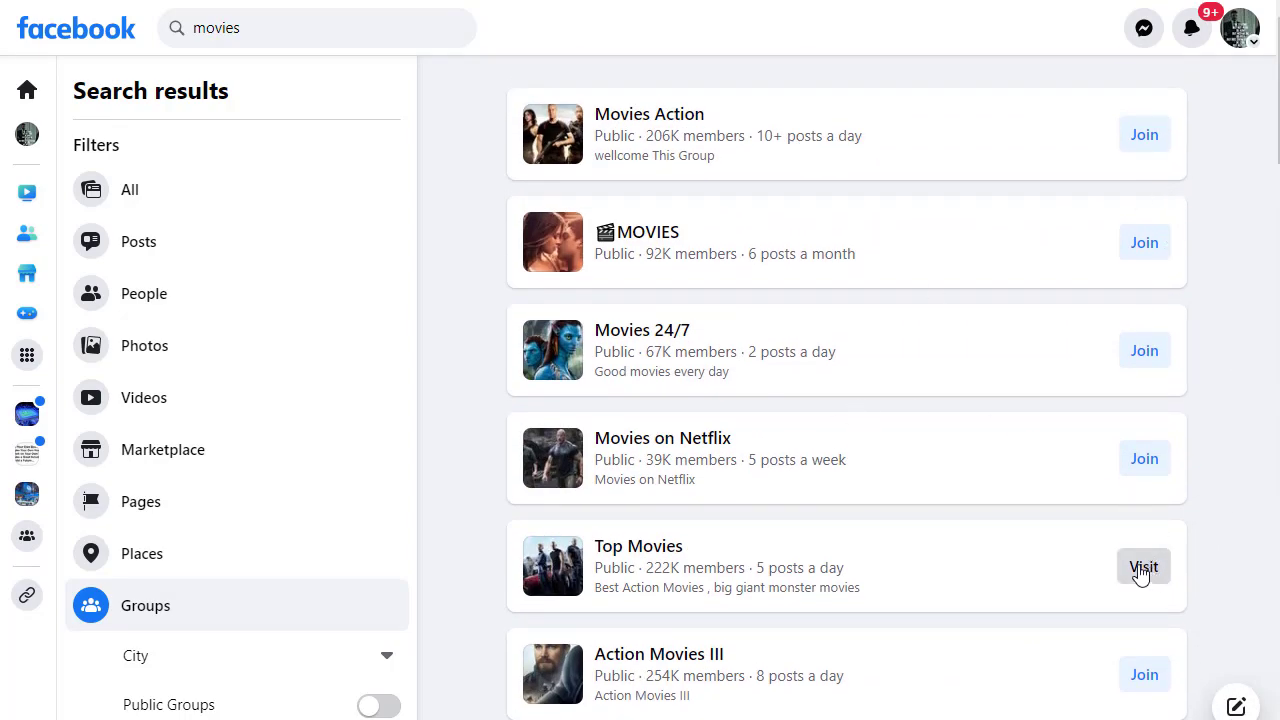
Step: Open the Top Movies group and start a new post in its discussion
click(638, 546)
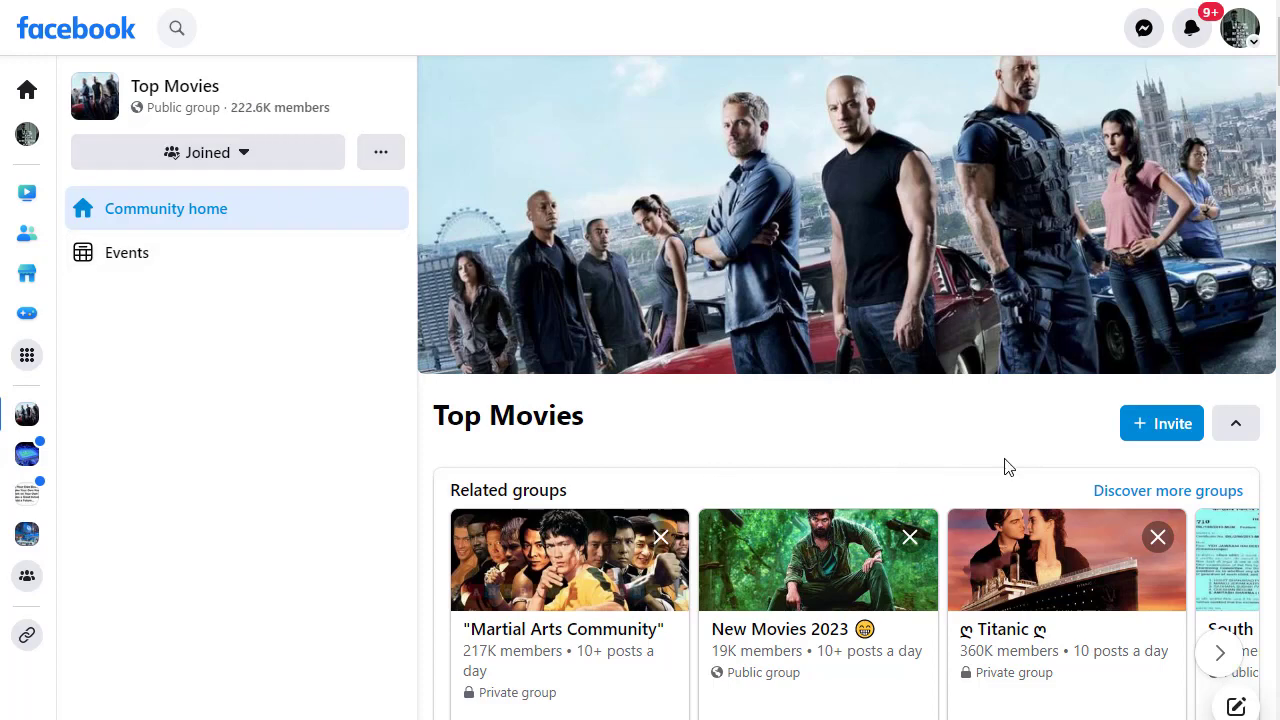
scroll(848, 388, down, 3)
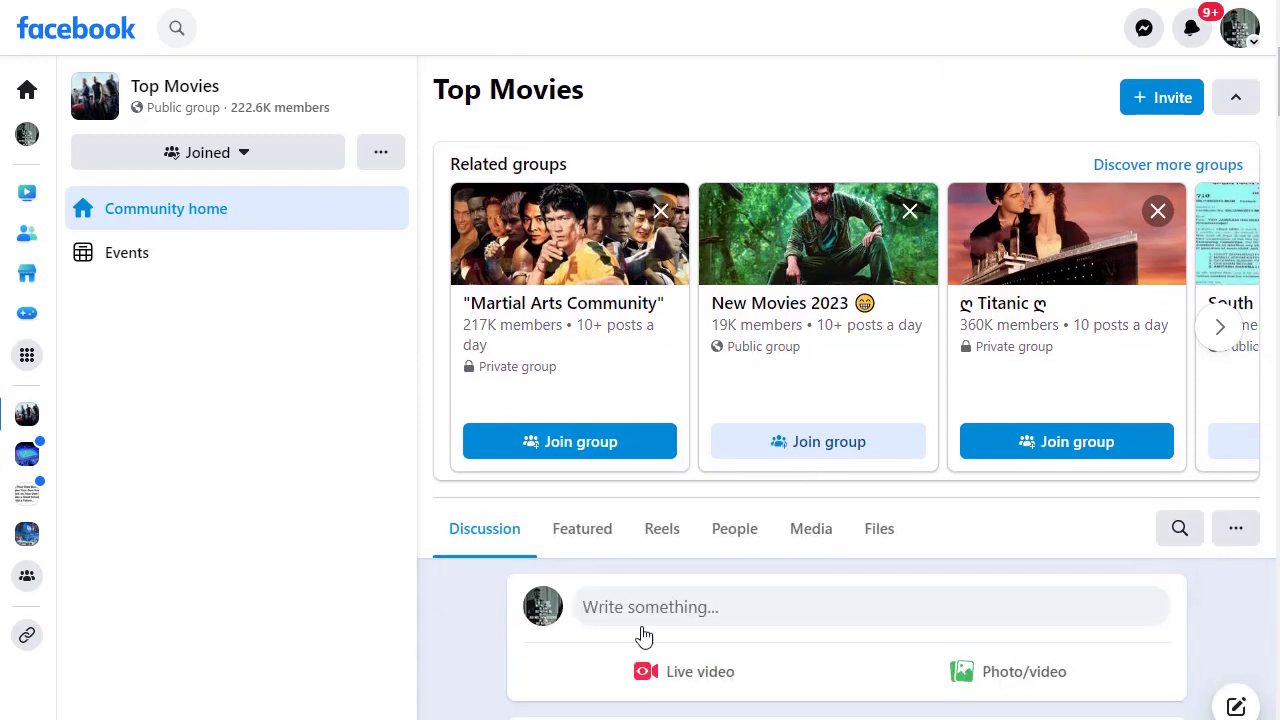
click(659, 621)
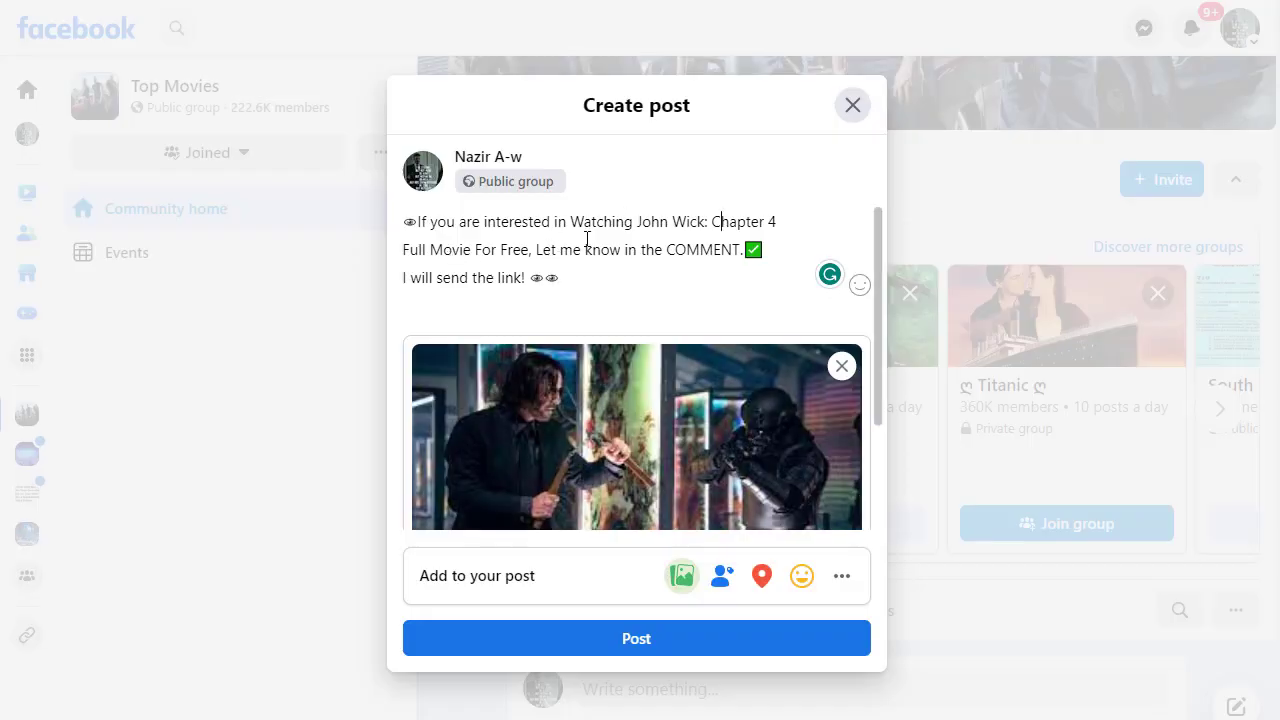
Step: Review the draft John Wick: Chapter 4 post, highlighting the free-movie wording, the link promise and the movie title
double_click(516, 249)
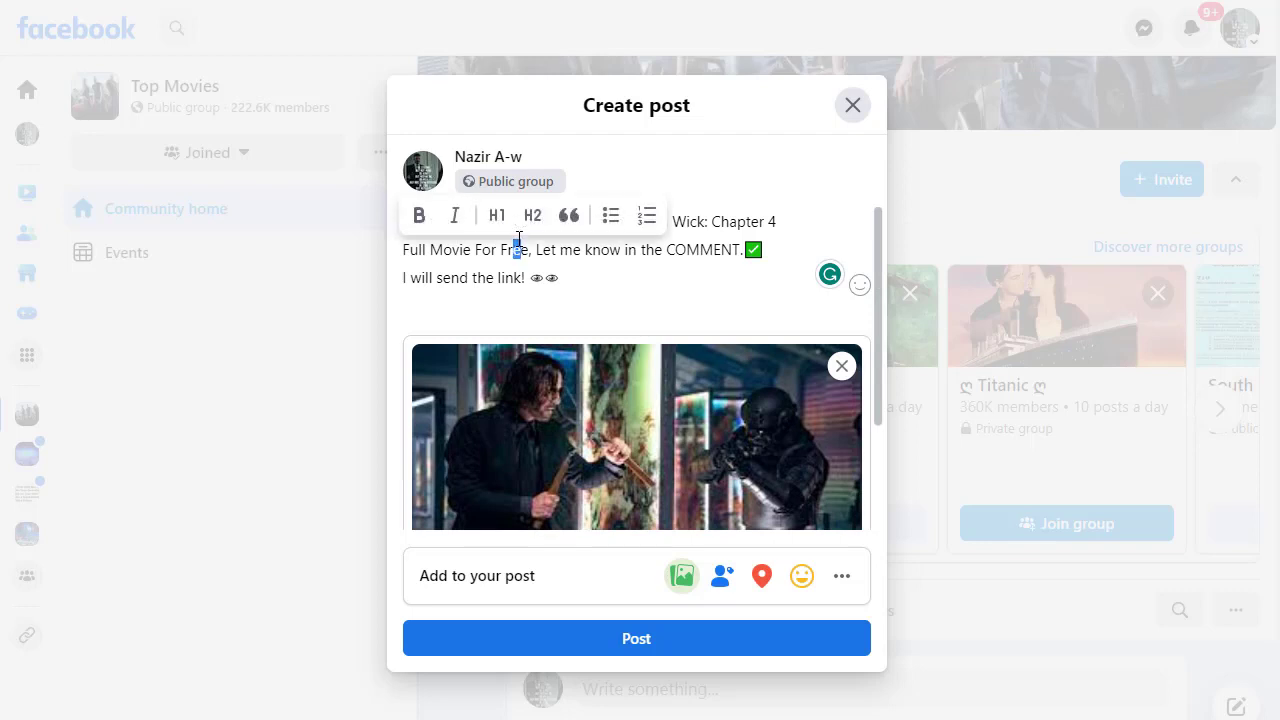
click(591, 251)
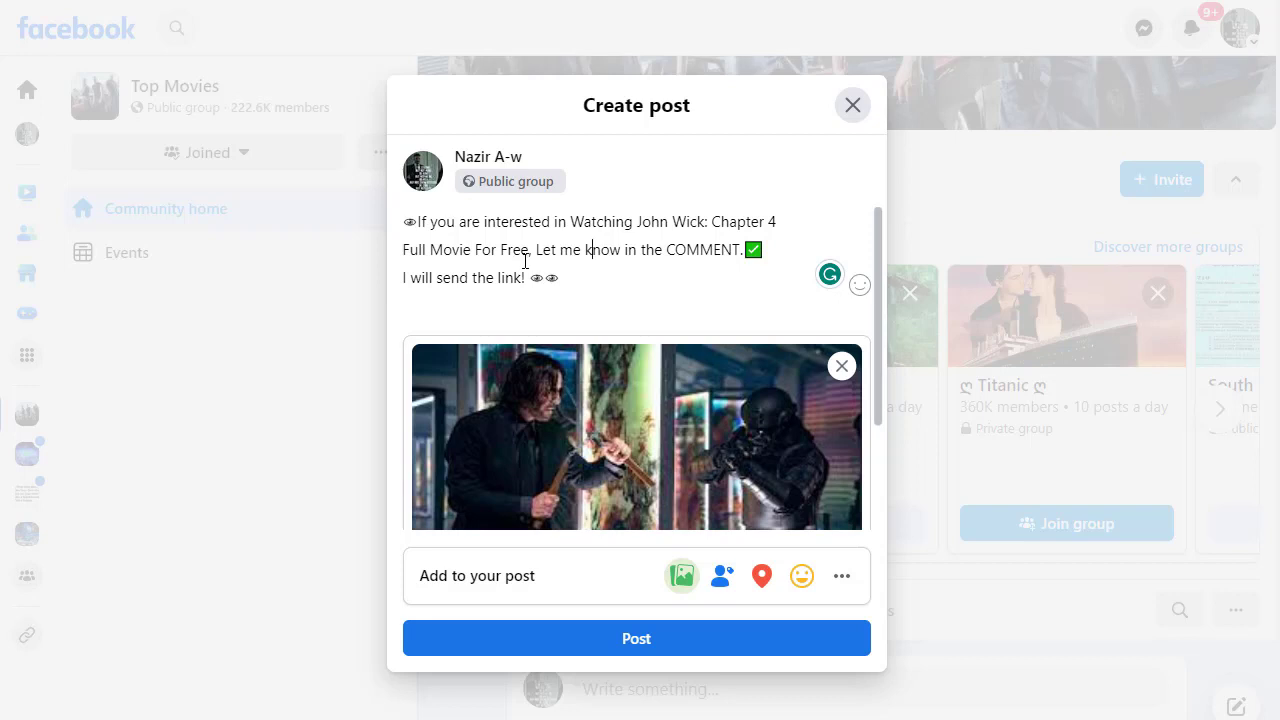
drag(403, 278, 580, 280)
click(580, 282)
drag(557, 276, 584, 290)
drag(879, 227, 873, 196)
drag(571, 221, 720, 222)
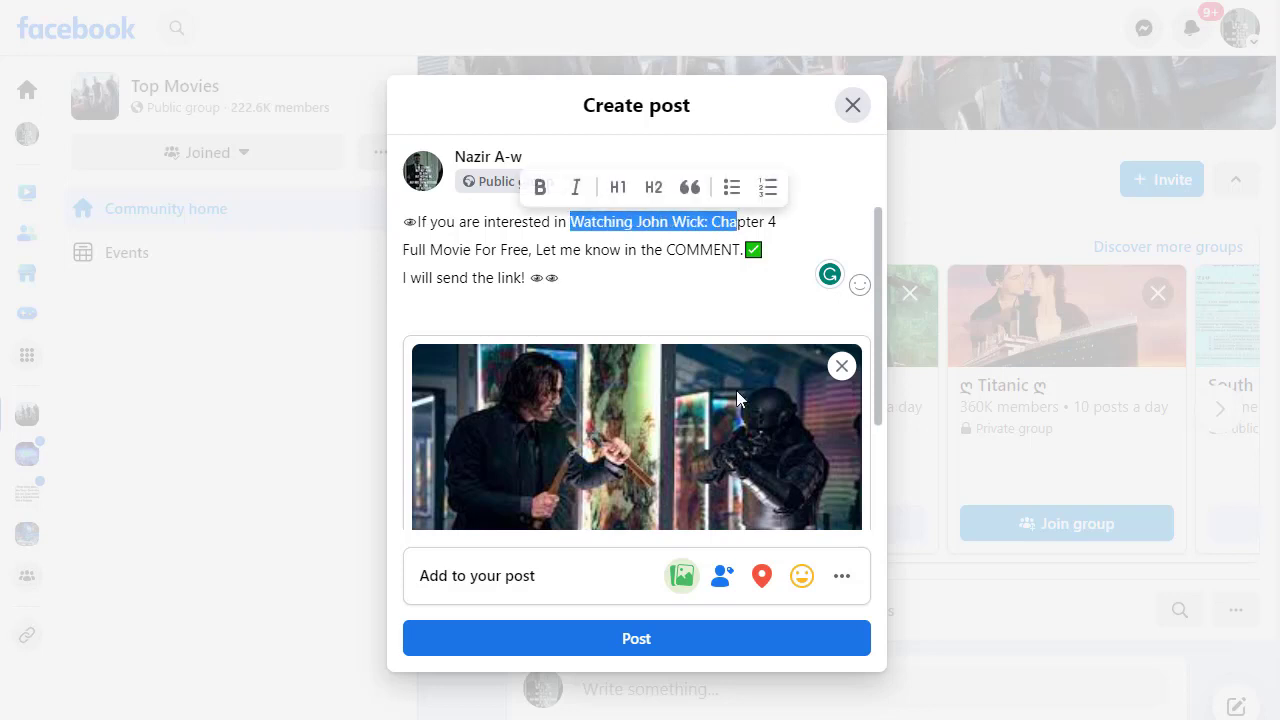
click(684, 278)
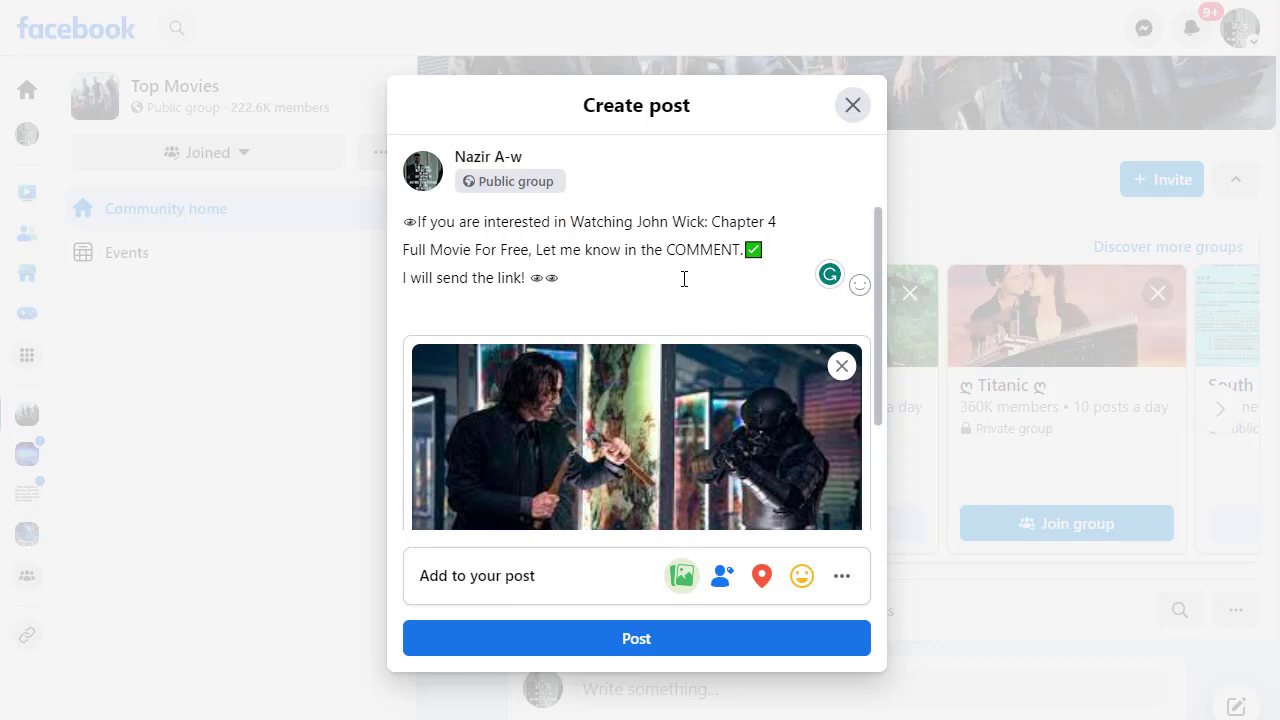